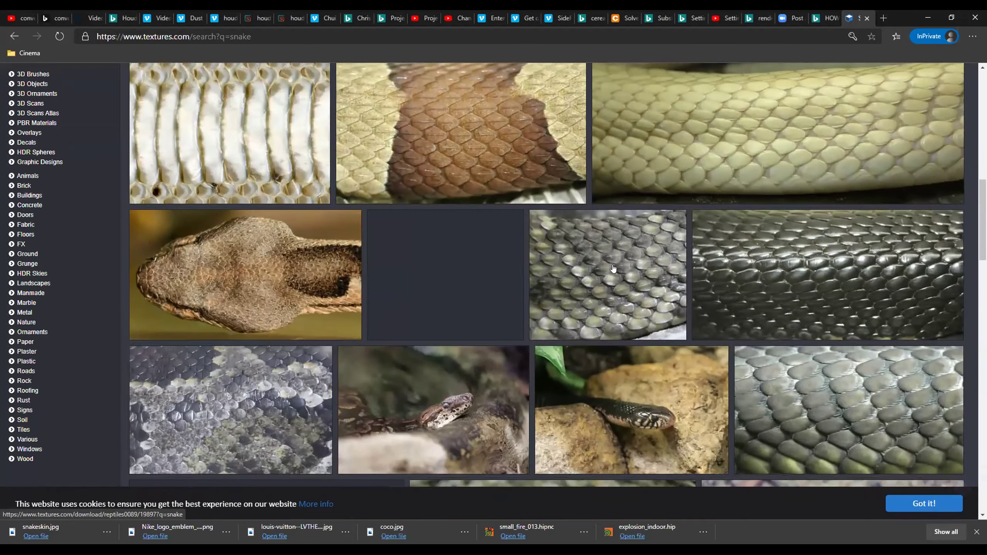
# - Look through the snake texture search results and return to the texture site's home page
pyautogui.scroll(-10, 493, 238)
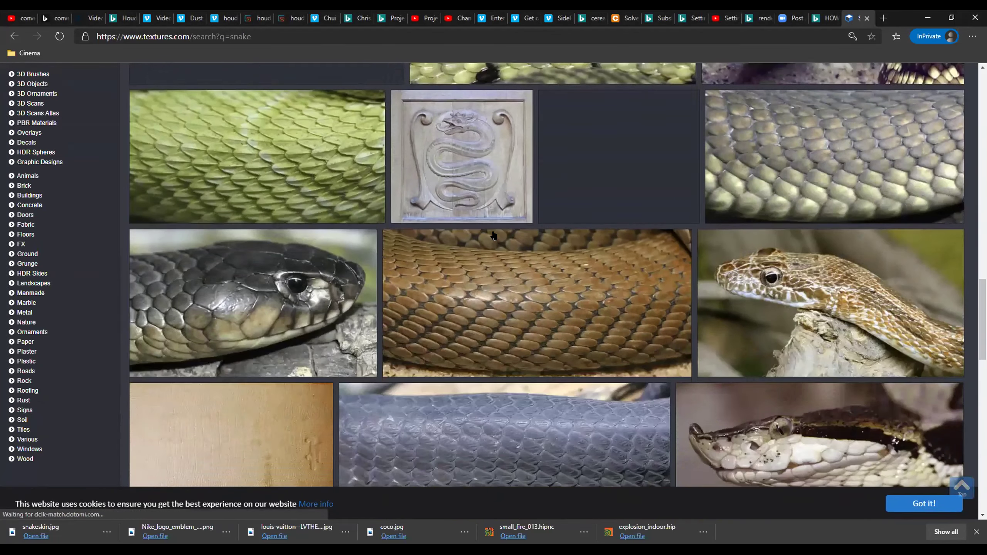
pyautogui.scroll(20, 486, 220)
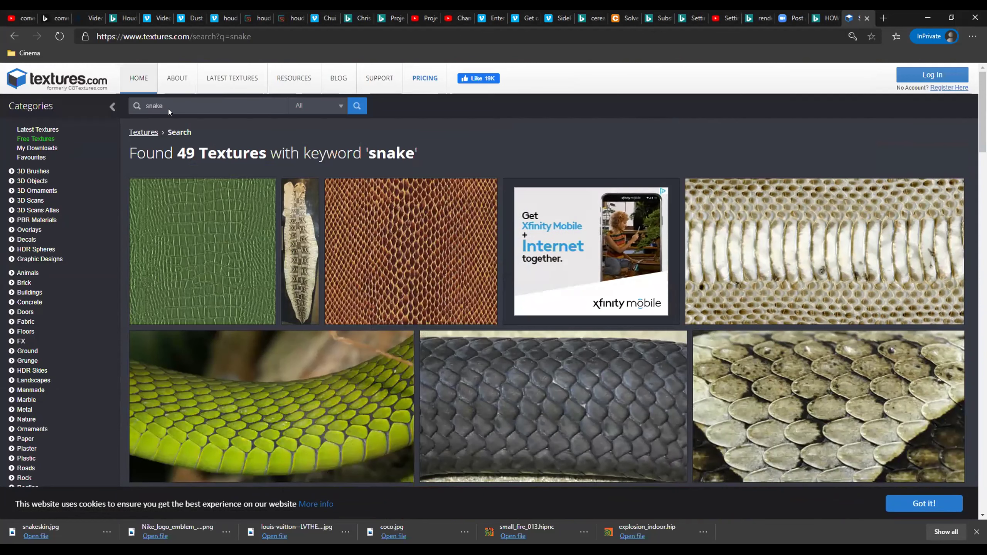
pyautogui.click(139, 78)
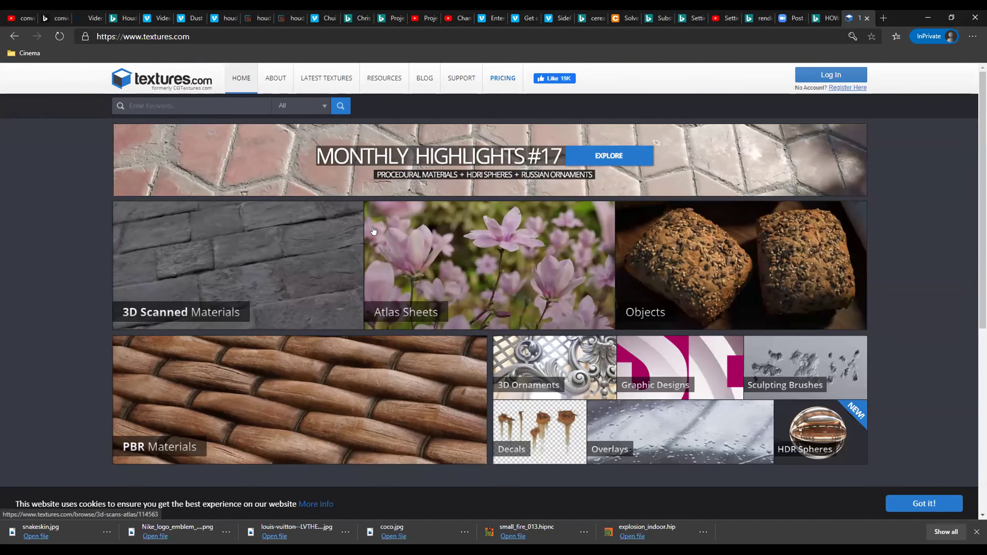
# - Browse the Wood photo textures and open the Fine Wood subcategory
pyautogui.scroll(-6, 374, 231)
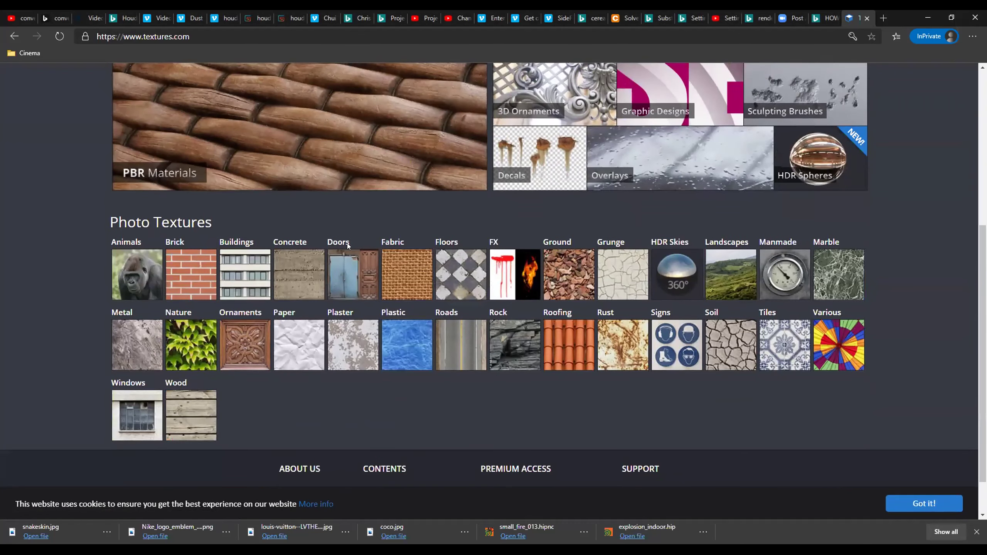
pyautogui.click(187, 420)
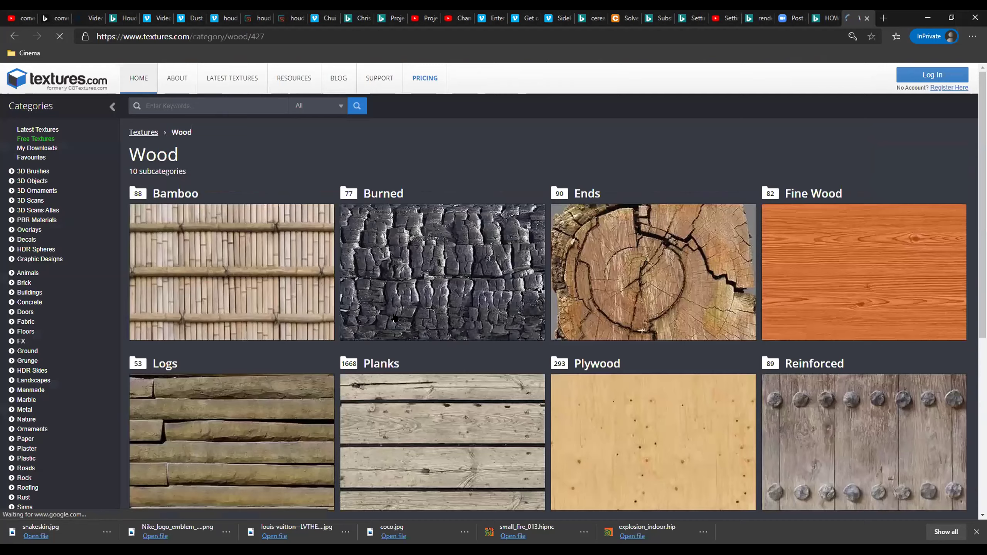
pyautogui.scroll(-5, 344, 221)
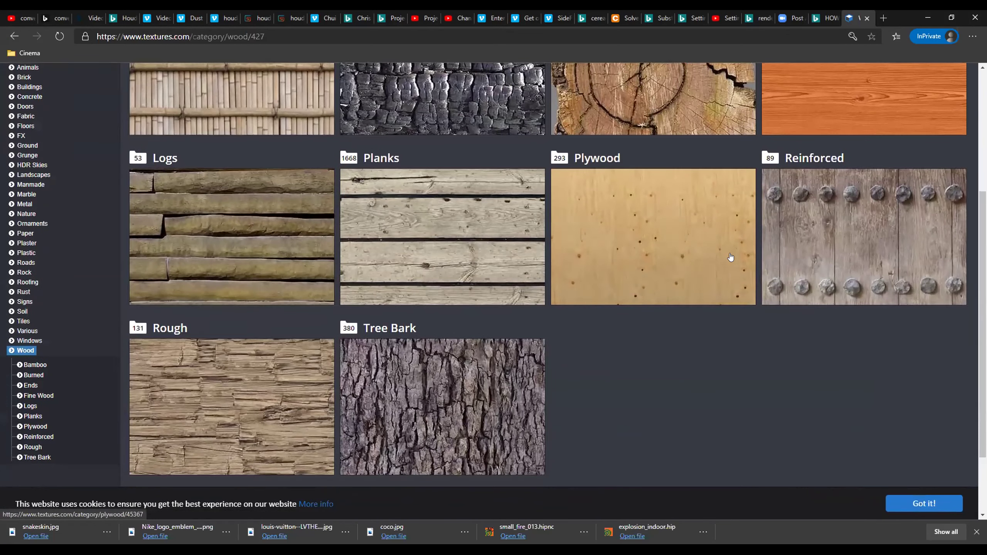
pyautogui.scroll(5, 824, 222)
pyautogui.click(863, 244)
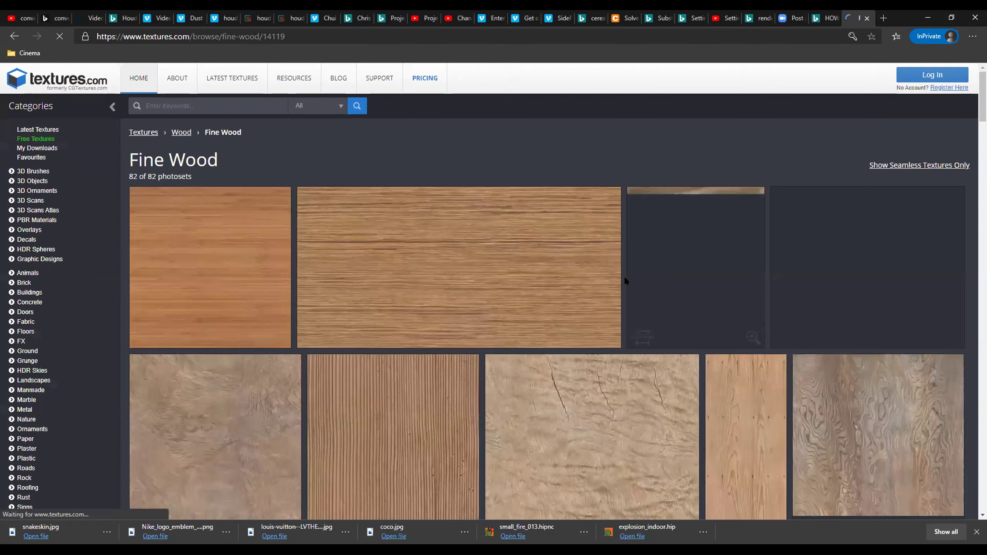
# - View the WoodFine0079 texture's download sizes and go back to the Fine Wood listing
pyautogui.scroll(-6, 540, 311)
pyautogui.click(415, 206)
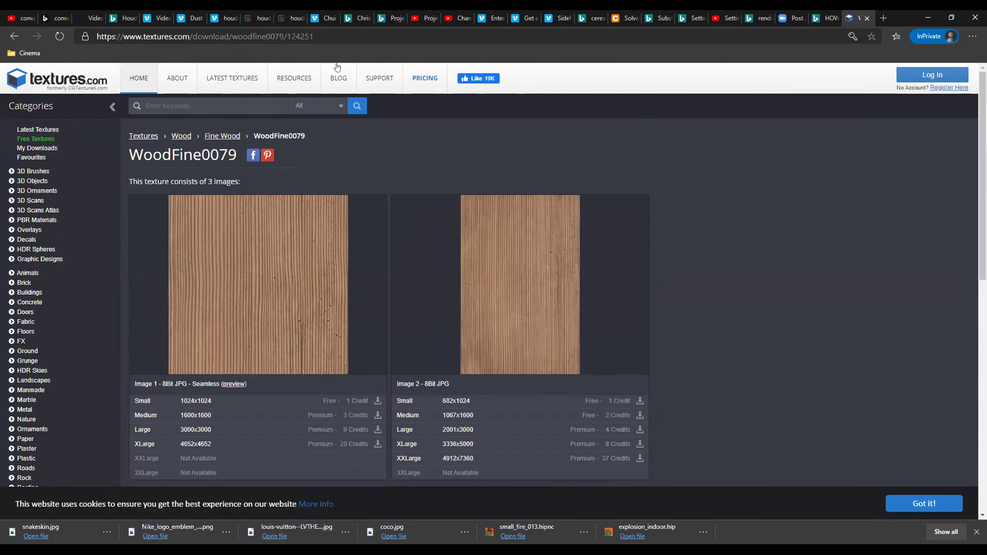
pyautogui.hotkey('alt', 'Left')
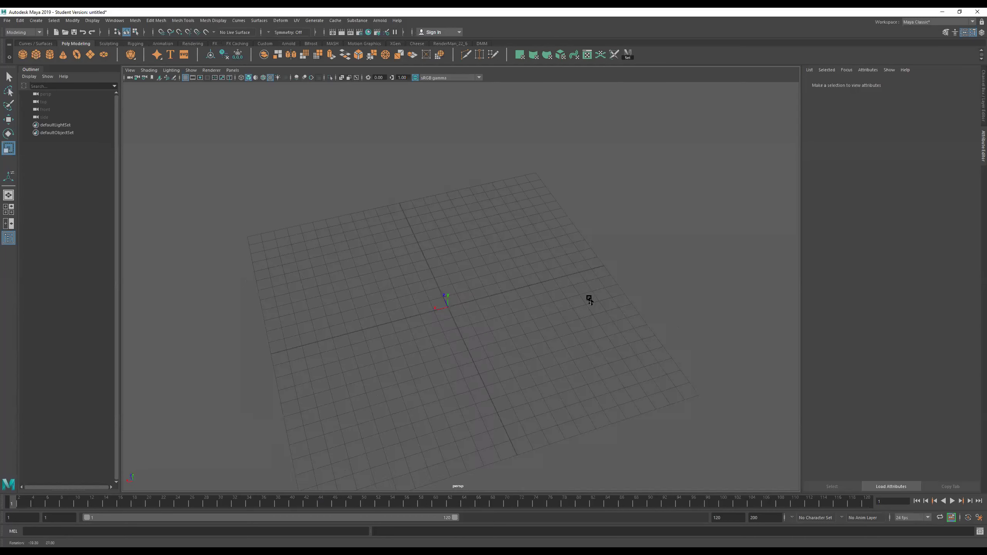
# - In Maya, create a polygon cube, scale it up into a wide rectangular box and raise it onto the grid
pyautogui.moveTo(591, 298)
pyautogui.keyDown('alt'); pyautogui.mouseDown()
pyautogui.moveTo(557, 293)
pyautogui.moveTo(583, 312)
pyautogui.mouseUp(); pyautogui.keyUp('alt')
pyautogui.keyDown('alt'); pyautogui.moveTo(233, 117); pyautogui.dragTo(105, 26); pyautogui.keyUp('alt')
pyautogui.click(34, 56)
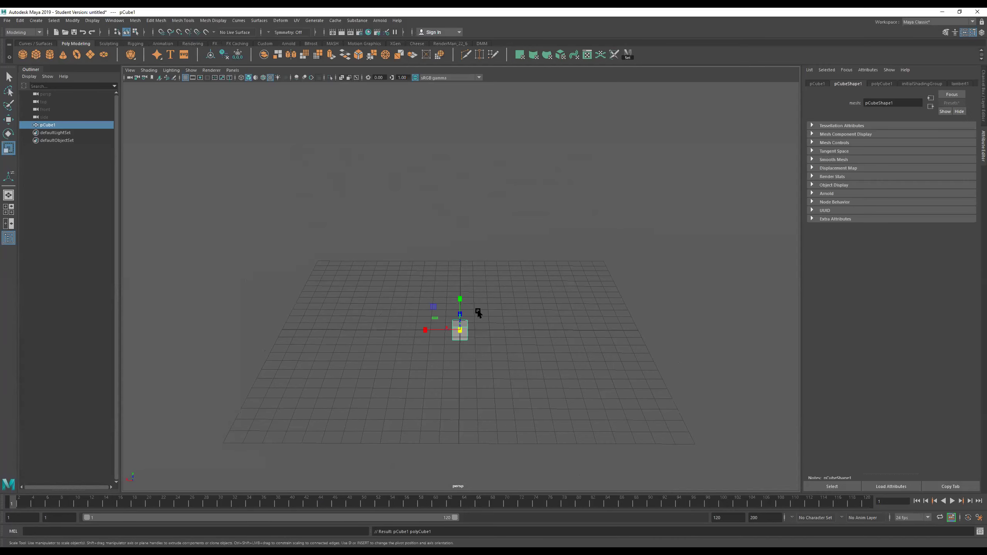
pyautogui.moveTo(460, 331); pyautogui.dragTo(472, 266)
pyautogui.press('w')
pyautogui.press('r')
pyautogui.keyDown('alt'); pyautogui.moveTo(393, 281); pyautogui.dragTo(435, 269); pyautogui.keyUp('alt')
pyautogui.press('w')
pyautogui.keyDown('alt'); pyautogui.moveTo(509, 271); pyautogui.dragTo(481, 278); pyautogui.keyUp('alt')
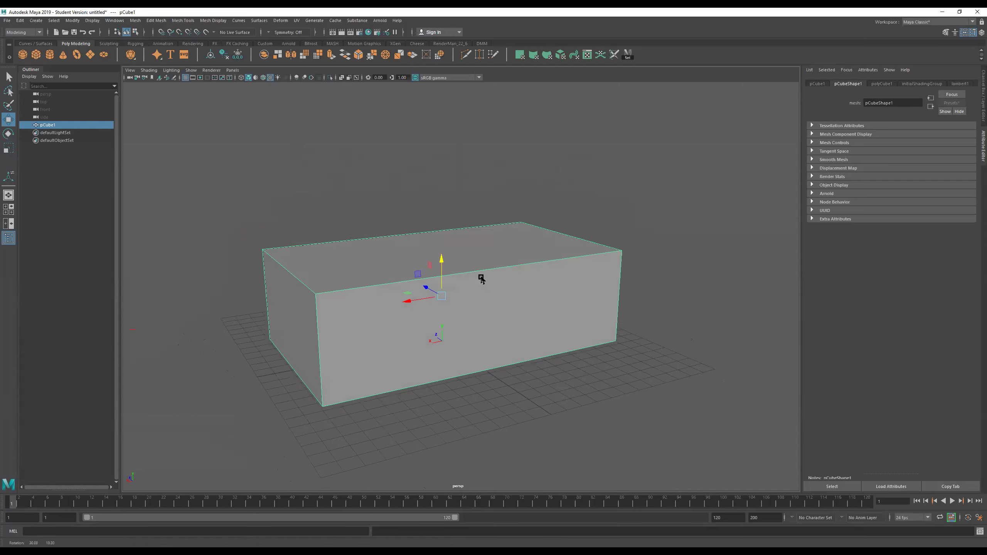
# - Duplicate the box and move the copy straight up above the original
pyautogui.keyDown('alt'); pyautogui.moveTo(474, 276); pyautogui.dragTo(513, 290, button='middle'); pyautogui.keyUp('alt')
pyautogui.keyDown('alt'); pyautogui.moveTo(513, 289); pyautogui.dragTo(504, 291); pyautogui.keyUp('alt')
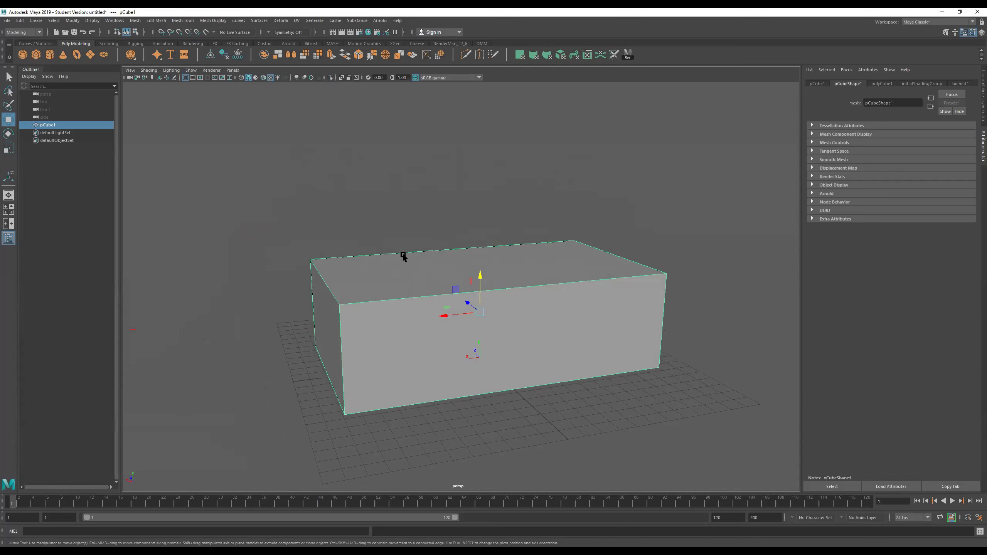
pyautogui.hotkey('ctrl', 'd')
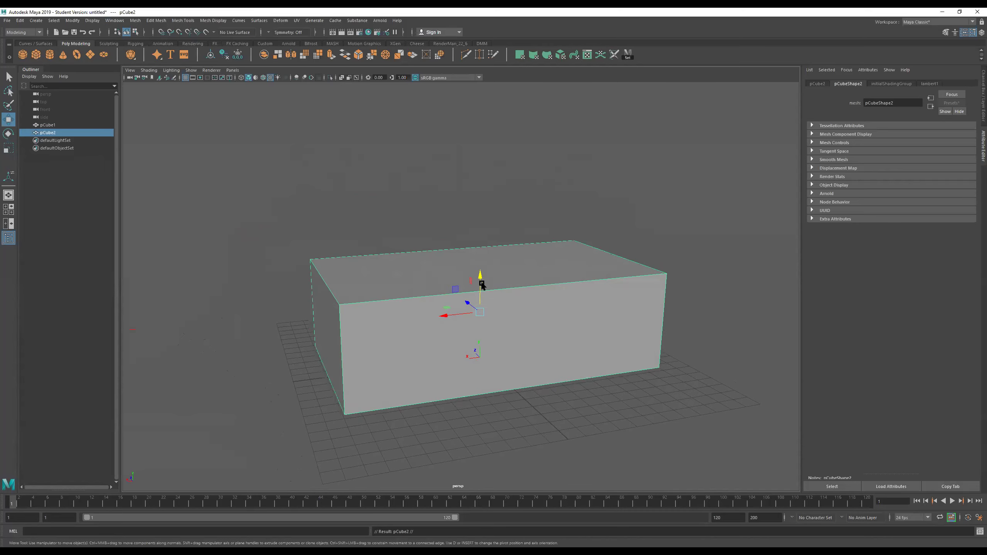
pyautogui.moveTo(481, 277); pyautogui.dragTo(460, 178)
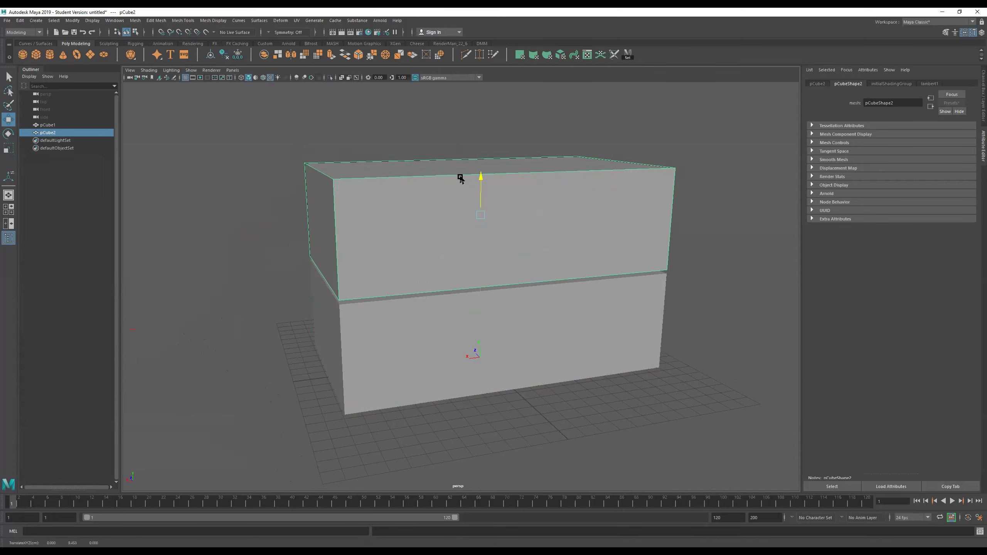
# - Reduce the upper box's height to form a lid slightly wider than the base, floating above it
pyautogui.press('r')
pyautogui.moveTo(481, 178); pyautogui.dragTo(502, 239)
pyautogui.click(507, 300)
pyautogui.press('w')
pyautogui.keyDown('alt'); pyautogui.moveTo(452, 300); pyautogui.dragTo(480, 232); pyautogui.keyUp('alt')
pyautogui.hotkey('ctrl', 'z')
pyautogui.click(489, 247)
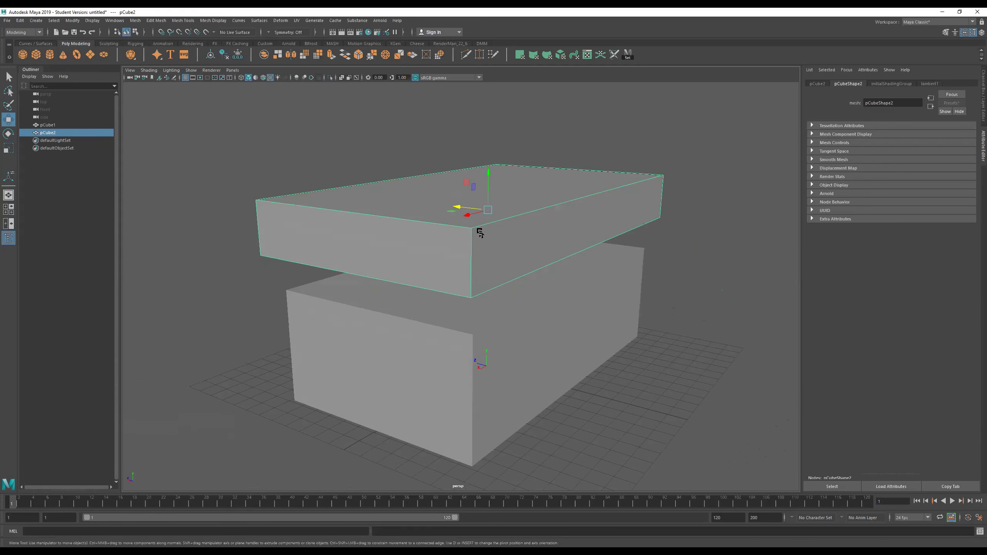
# - Isolate the lid and extrude its bottom face with a small inward offset to form a thin rim
pyautogui.click(329, 78)
pyautogui.keyDown('alt'); pyautogui.moveTo(460, 223); pyautogui.dragTo(469, 185); pyautogui.keyUp('alt')
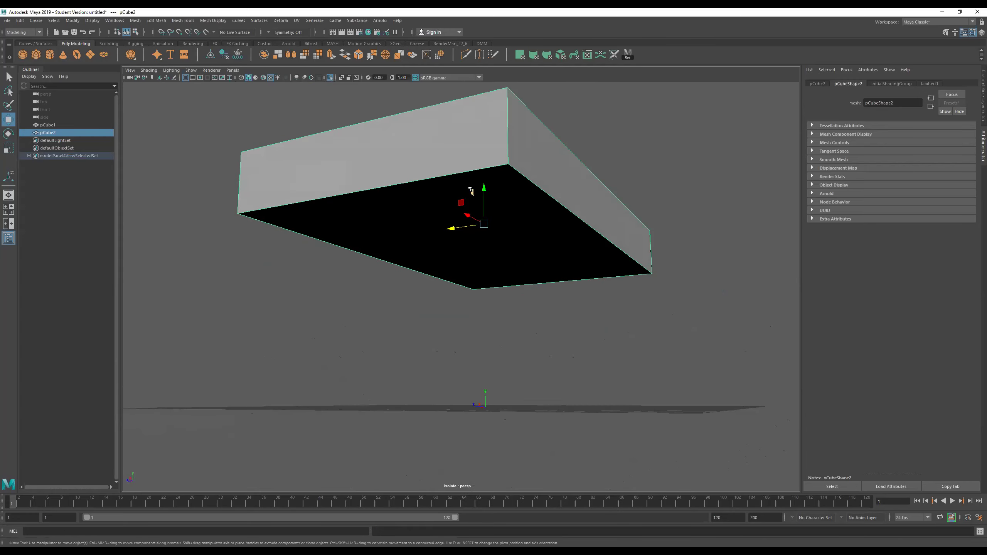
pyautogui.rightClick(469, 185)
pyautogui.click(469, 198)
pyautogui.click(517, 224)
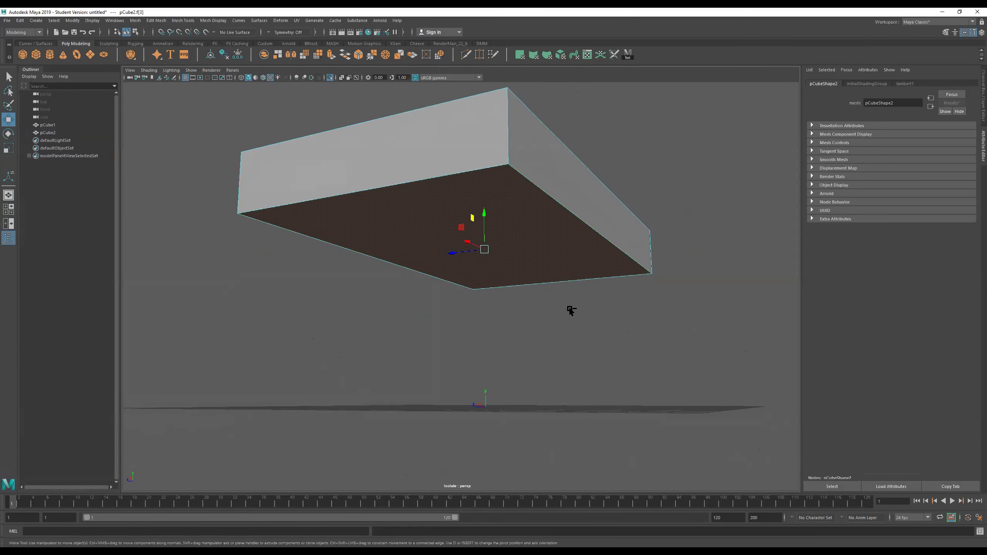
pyautogui.hotkey('ctrl', 'e')
pyautogui.keyDown('alt'); pyautogui.moveTo(508, 240); pyautogui.dragTo(569, 220); pyautogui.keyUp('alt')
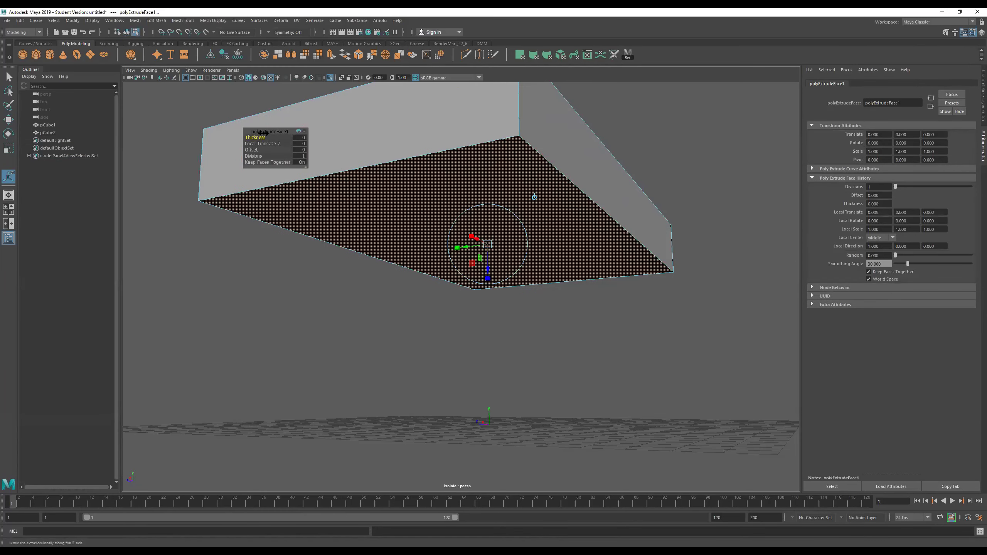
pyautogui.moveTo(252, 150)
pyautogui.mouseDown()
pyautogui.moveTo(285, 157)
pyautogui.moveTo(270, 157)
pyautogui.mouseUp()
# - Extrude the lid's inner bottom face about 2.6 units into the lid to hollow it, and end the isolated object view
pyautogui.moveTo(428, 184)
pyautogui.keyDown('alt'); pyautogui.mouseDown()
pyautogui.moveTo(440, 187)
pyautogui.moveTo(403, 180)
pyautogui.moveTo(437, 195)
pyautogui.mouseUp(); pyautogui.keyUp('alt')
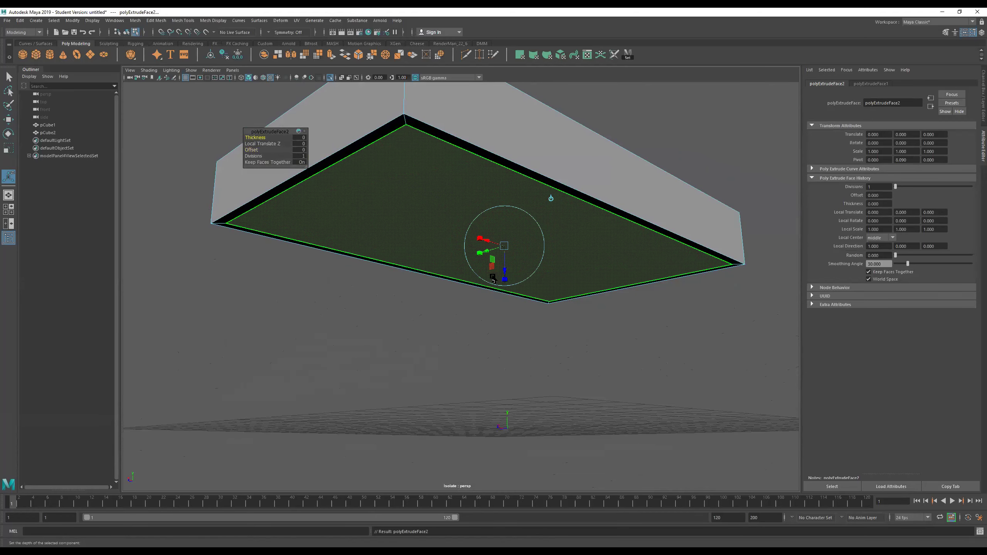
pyautogui.moveTo(505, 269); pyautogui.dragTo(496, 216)
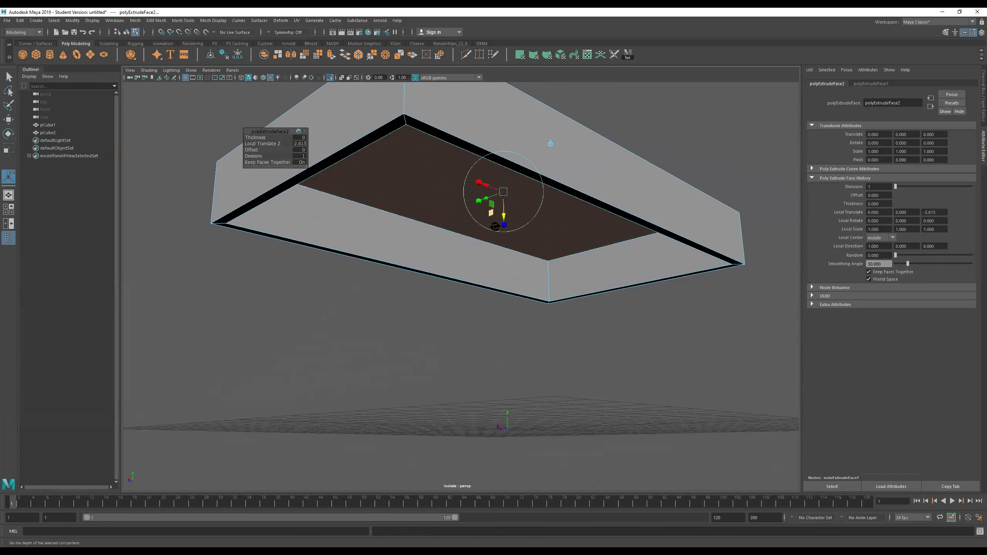
pyautogui.moveTo(588, 177); pyautogui.dragTo(690, 124, button='right')
pyautogui.keyDown('alt'); pyautogui.moveTo(691, 124); pyautogui.dragTo(386, 177); pyautogui.keyUp('alt')
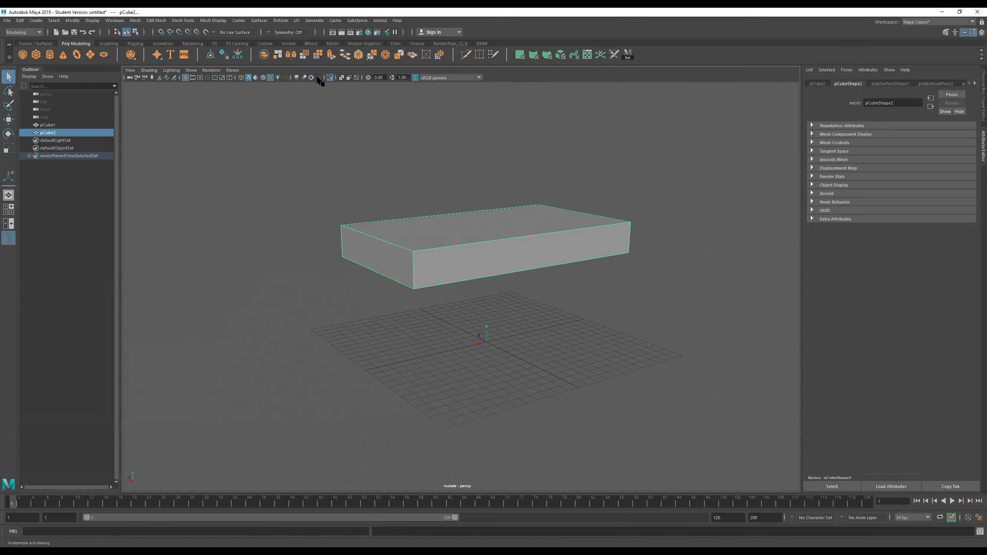
pyautogui.click(330, 79)
# - Switch the lid to edge selection and select all of its edges
pyautogui.keyDown('alt'); pyautogui.moveTo(534, 294); pyautogui.dragTo(434, 287); pyautogui.keyUp('alt')
pyautogui.keyDown('alt'); pyautogui.moveTo(435, 286); pyautogui.dragTo(487, 302, button='right'); pyautogui.keyUp('alt')
pyautogui.moveTo(487, 302)
pyautogui.keyDown('alt'); pyautogui.mouseDown()
pyautogui.moveTo(504, 282)
pyautogui.moveTo(462, 275)
pyautogui.moveTo(478, 289)
pyautogui.moveTo(494, 282)
pyautogui.moveTo(490, 299)
pyautogui.mouseUp(); pyautogui.keyUp('alt')
pyautogui.keyDown('alt'); pyautogui.moveTo(489, 300); pyautogui.dragTo(451, 282, button='right'); pyautogui.keyUp('alt')
pyautogui.keyDown('alt'); pyautogui.moveTo(451, 283); pyautogui.dragTo(459, 304); pyautogui.keyUp('alt')
pyautogui.click(446, 313)
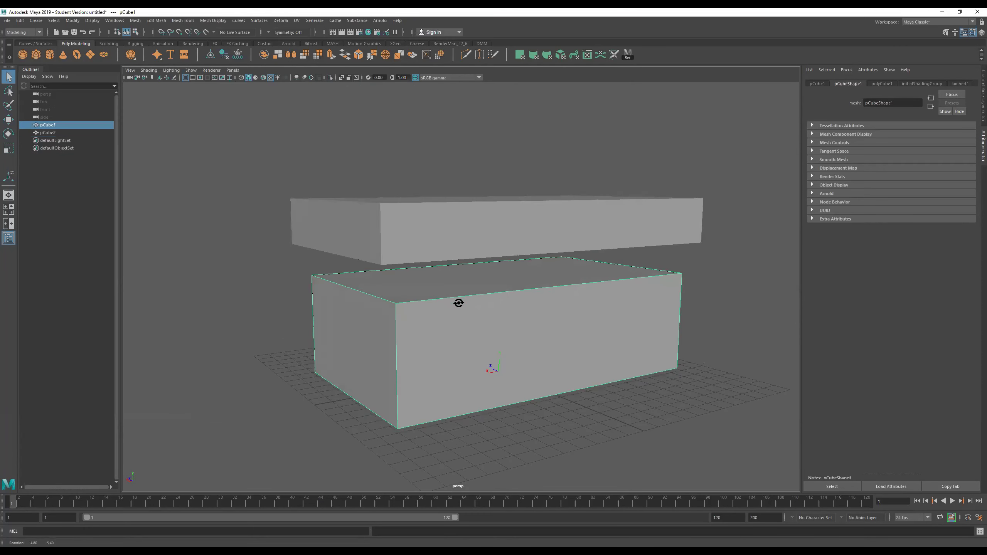
pyautogui.moveTo(218, 127); pyautogui.dragTo(566, 234)
pyautogui.keyDown('alt'); pyautogui.moveTo(456, 204); pyautogui.dragTo(375, 211); pyautogui.keyUp('alt')
pyautogui.keyDown('alt'); pyautogui.moveTo(375, 211); pyautogui.dragTo(445, 207, button='right'); pyautogui.keyUp('alt')
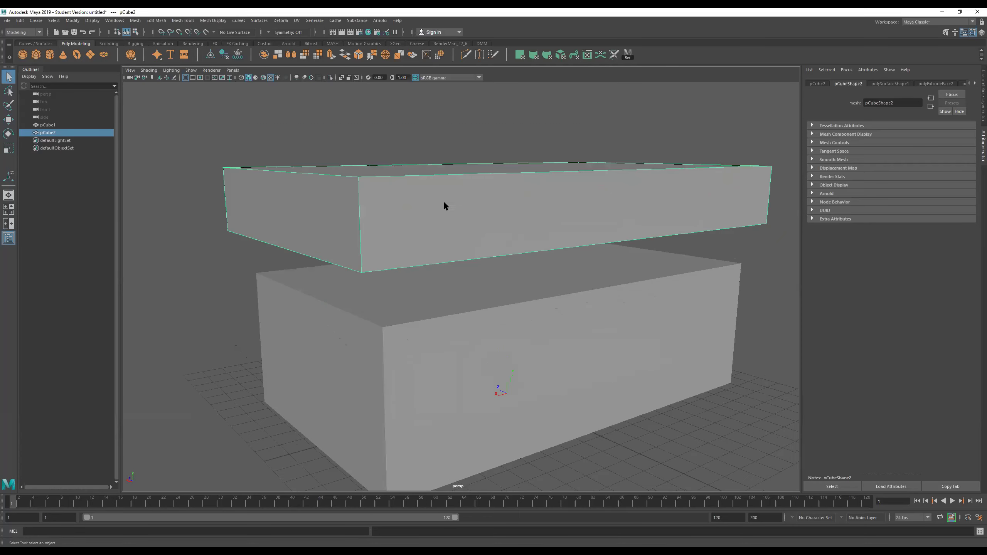
pyautogui.rightClick(446, 204)
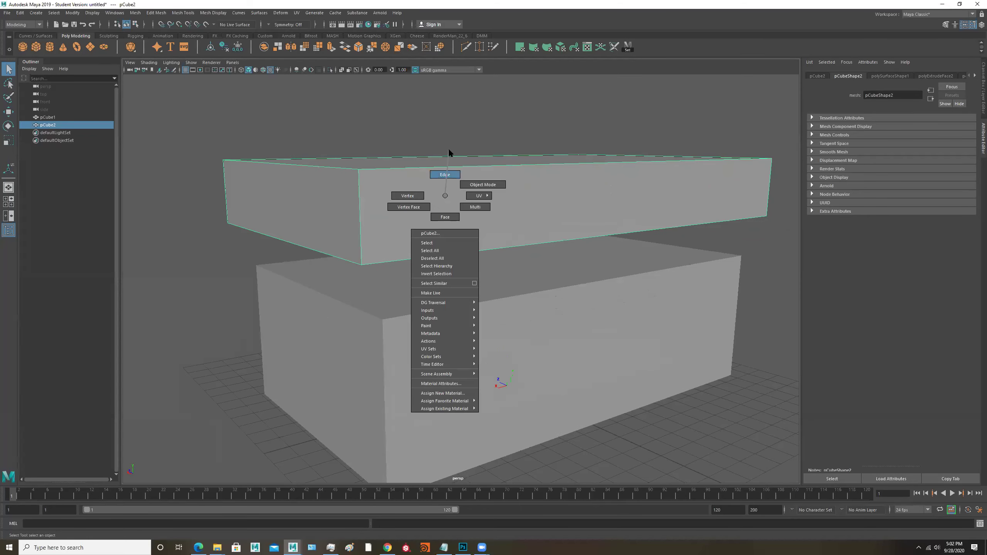
pyautogui.click(449, 152)
pyautogui.scroll(-3, 451, 151)
pyautogui.moveTo(240, 151); pyautogui.dragTo(781, 365)
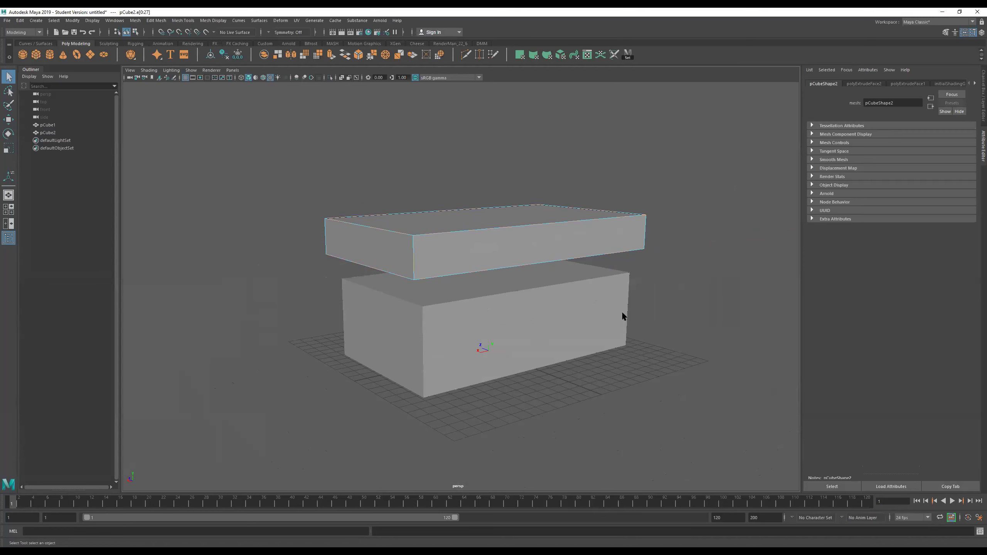
# - Bevel the lid's edges with 2 segments and a fraction of 0.32, and return to object selection
pyautogui.keyDown('shift'); pyautogui.rightClick(461, 247); pyautogui.keyUp('shift')
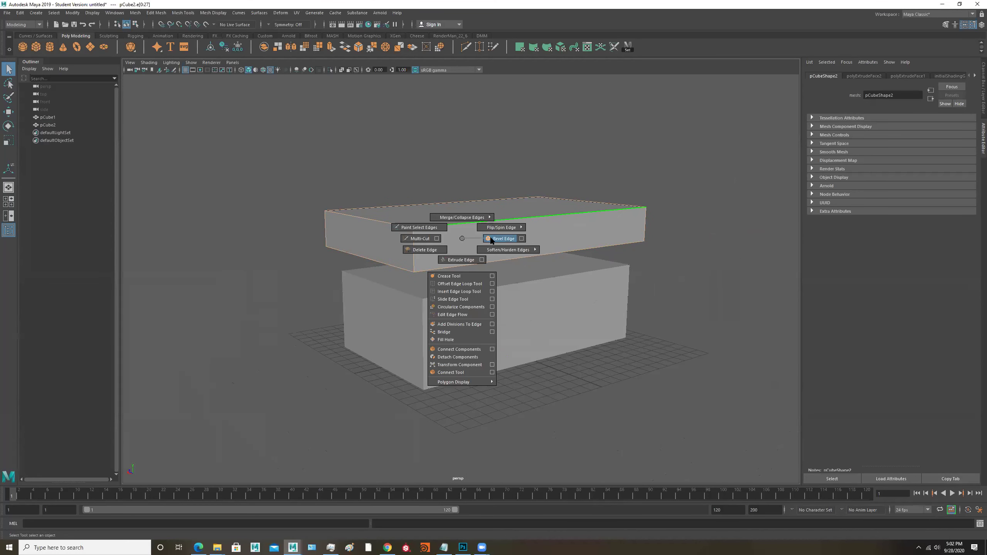
pyautogui.click(498, 238)
pyautogui.keyDown('alt'); pyautogui.moveTo(353, 213); pyautogui.dragTo(456, 253, button='right'); pyautogui.keyUp('alt')
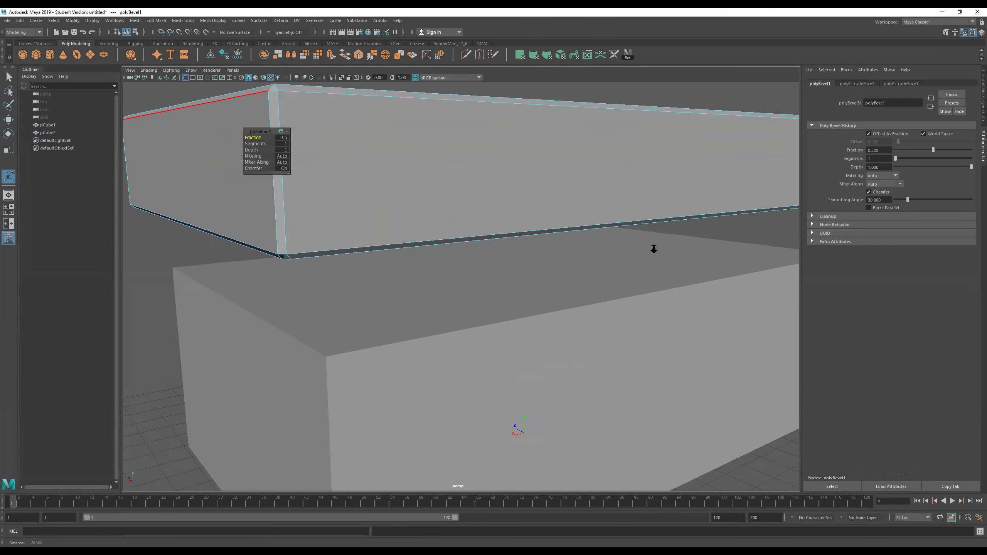
pyautogui.keyDown('alt'); pyautogui.moveTo(456, 254); pyautogui.dragTo(482, 265); pyautogui.keyUp('alt')
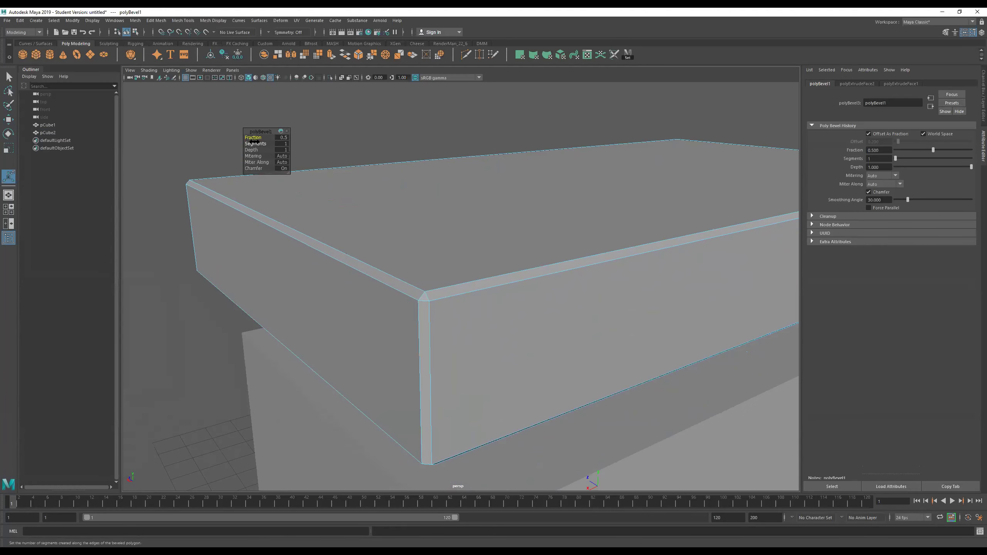
pyautogui.moveTo(252, 144); pyautogui.dragTo(256, 144)
pyautogui.keyDown('alt'); pyautogui.moveTo(500, 208); pyautogui.dragTo(443, 215, button='right'); pyautogui.keyUp('alt')
pyautogui.keyDown('alt'); pyautogui.moveTo(523, 222); pyautogui.dragTo(520, 205); pyautogui.keyUp('alt')
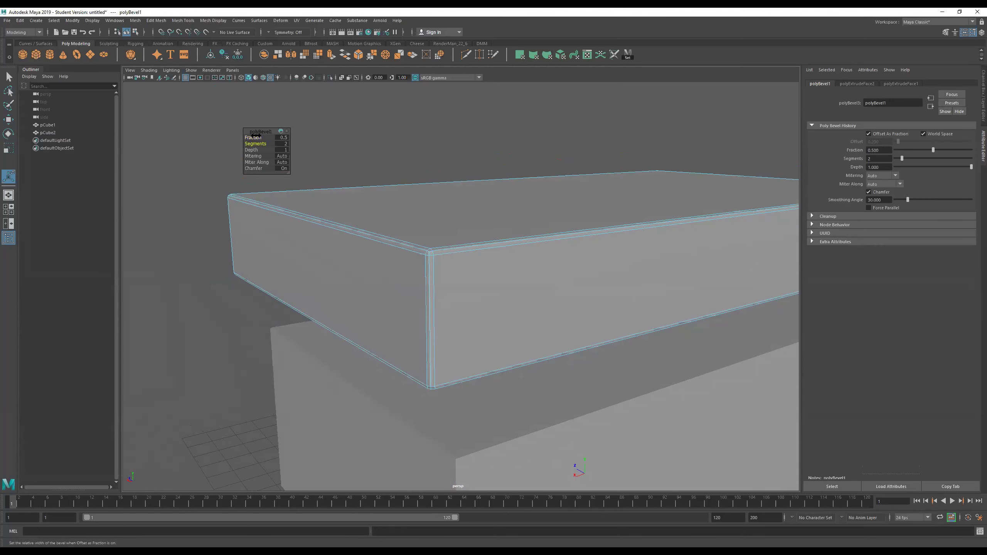
pyautogui.moveTo(252, 137); pyautogui.dragTo(251, 138)
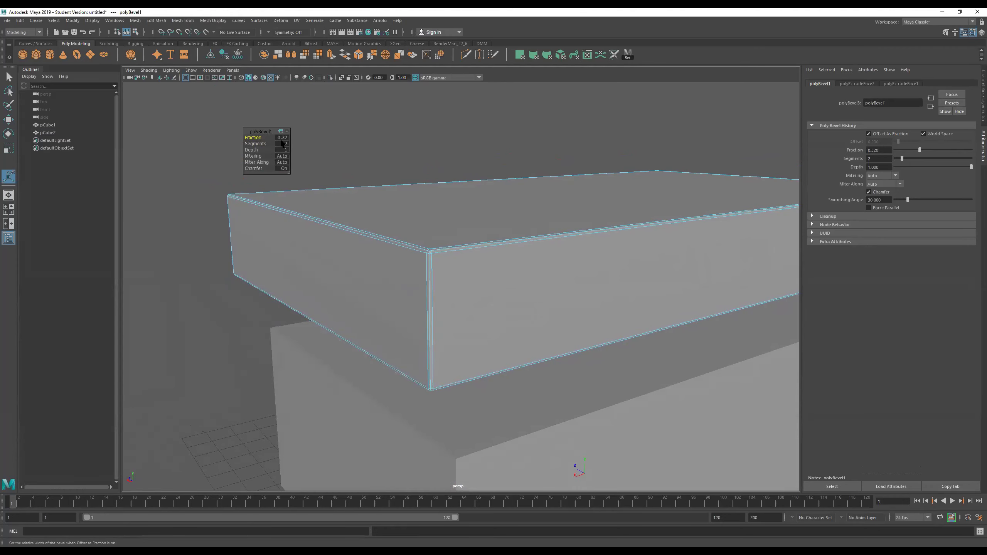
pyautogui.keyDown('alt'); pyautogui.moveTo(542, 265); pyautogui.dragTo(504, 273, button='right'); pyautogui.keyUp('alt')
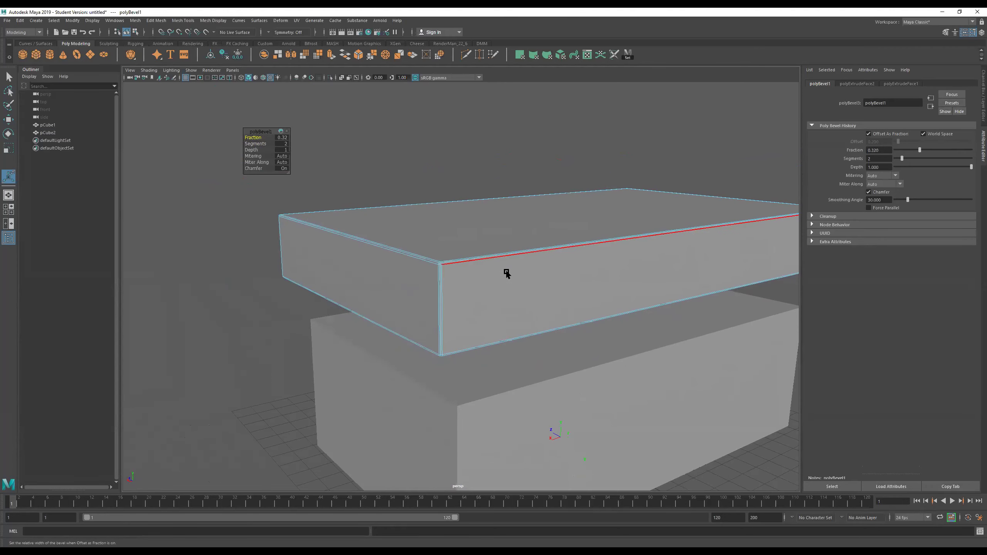
pyautogui.rightClick(506, 273)
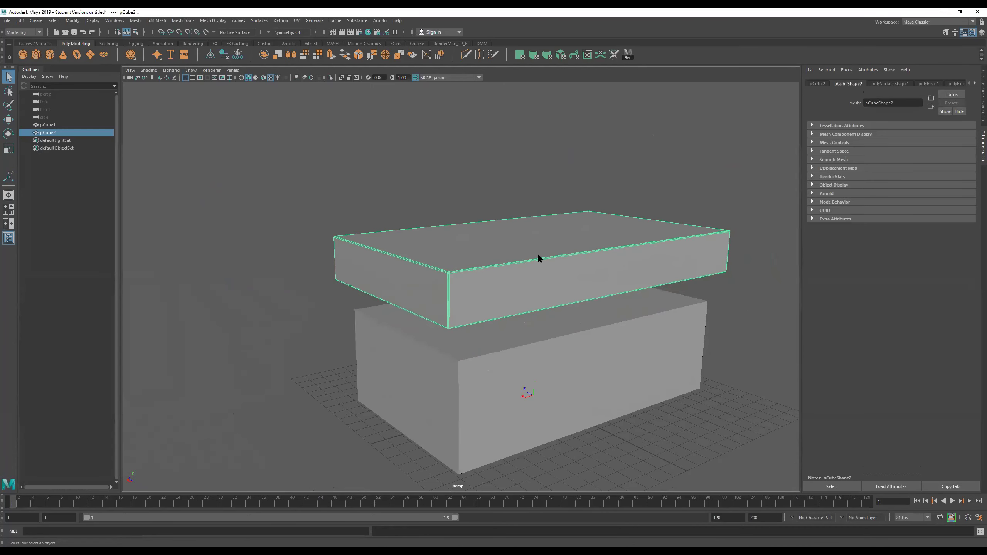
# - Select all edges of the lower box and bevel them with a fraction of 0.032 and 2 segments
pyautogui.keyDown('alt'); pyautogui.moveTo(436, 237); pyautogui.dragTo(546, 298); pyautogui.keyUp('alt')
pyautogui.click(538, 308)
pyautogui.moveTo(441, 290); pyautogui.dragTo(438, 210, button='right')
pyautogui.moveTo(728, 130); pyautogui.dragTo(357, 395)
pyautogui.keyDown('shift'); pyautogui.moveTo(463, 297); pyautogui.dragTo(505, 295, button='right'); pyautogui.keyUp('shift')
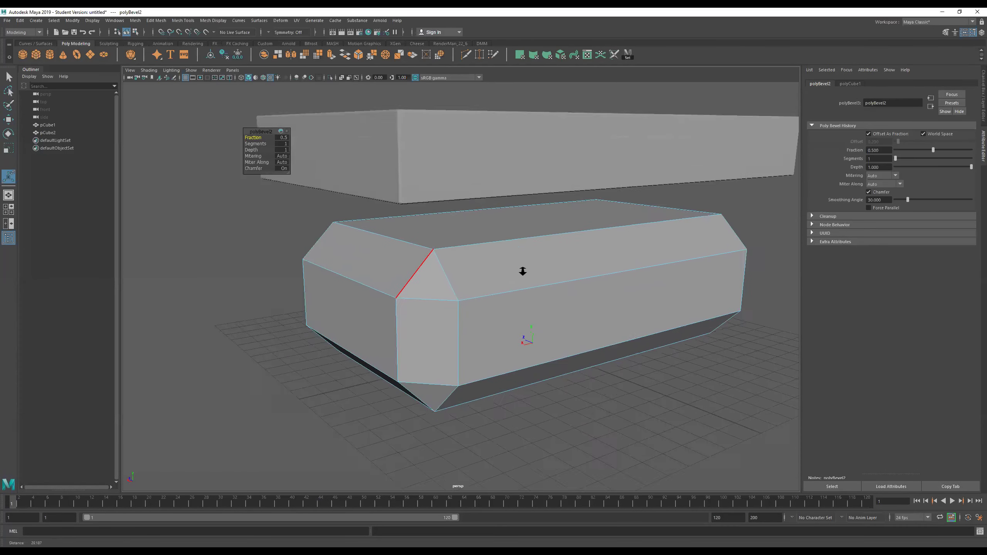
pyautogui.scroll(3, 494, 269)
pyautogui.moveTo(260, 135); pyautogui.dragTo(238, 138)
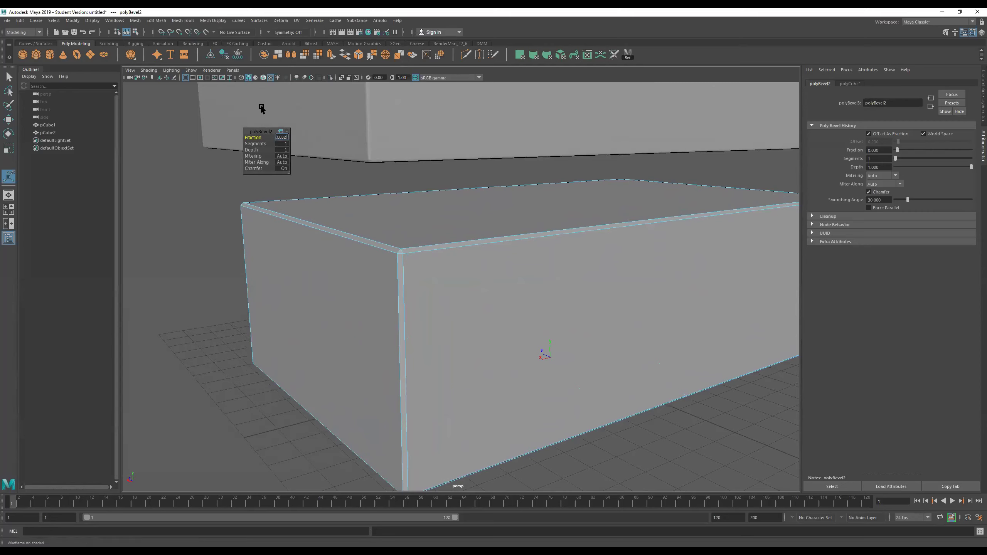
pyautogui.moveTo(255, 144); pyautogui.dragTo(259, 144)
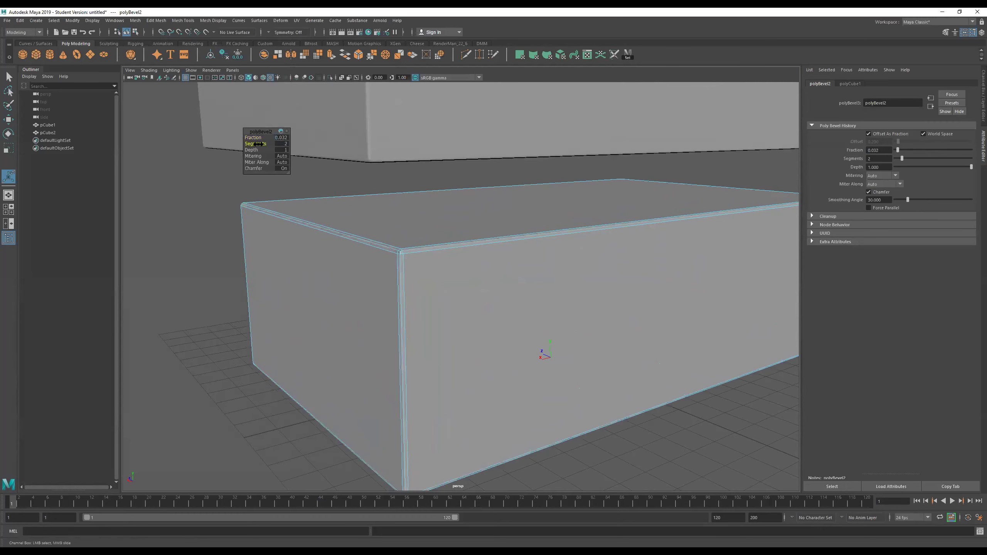
# - Return to object selection and inspect the bevelled lid and lower box from several angles
pyautogui.keyDown('alt'); pyautogui.moveTo(454, 218); pyautogui.dragTo(451, 216); pyautogui.keyUp('alt')
pyautogui.moveTo(555, 136); pyautogui.dragTo(556, 135, button='right')
pyautogui.keyDown('alt'); pyautogui.moveTo(505, 167); pyautogui.dragTo(234, 249, button='right'); pyautogui.keyUp('alt')
pyautogui.keyDown('alt'); pyautogui.moveTo(531, 200); pyautogui.dragTo(563, 196); pyautogui.keyUp('alt')
pyautogui.click(758, 231)
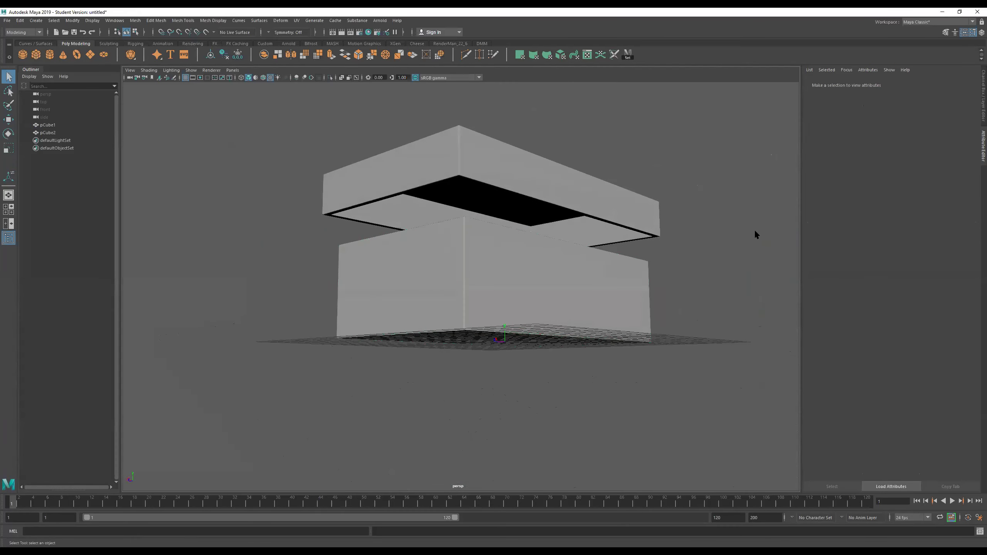
pyautogui.click(564, 186)
pyautogui.keyDown('alt'); pyautogui.moveTo(506, 187); pyautogui.dragTo(551, 282); pyautogui.keyUp('alt')
pyautogui.click(495, 296)
pyautogui.scroll(5, 488, 267)
pyautogui.moveTo(475, 262)
pyautogui.keyDown('alt'); pyautogui.mouseDown()
pyautogui.moveTo(439, 256)
pyautogui.moveTo(460, 265)
pyautogui.moveTo(450, 258)
pyautogui.moveTo(467, 251)
pyautogui.moveTo(452, 273)
pyautogui.moveTo(467, 236)
pyautogui.moveTo(454, 244)
pyautogui.moveTo(462, 257)
pyautogui.mouseUp(); pyautogui.keyUp('alt')
pyautogui.scroll(-5, 432, 249)
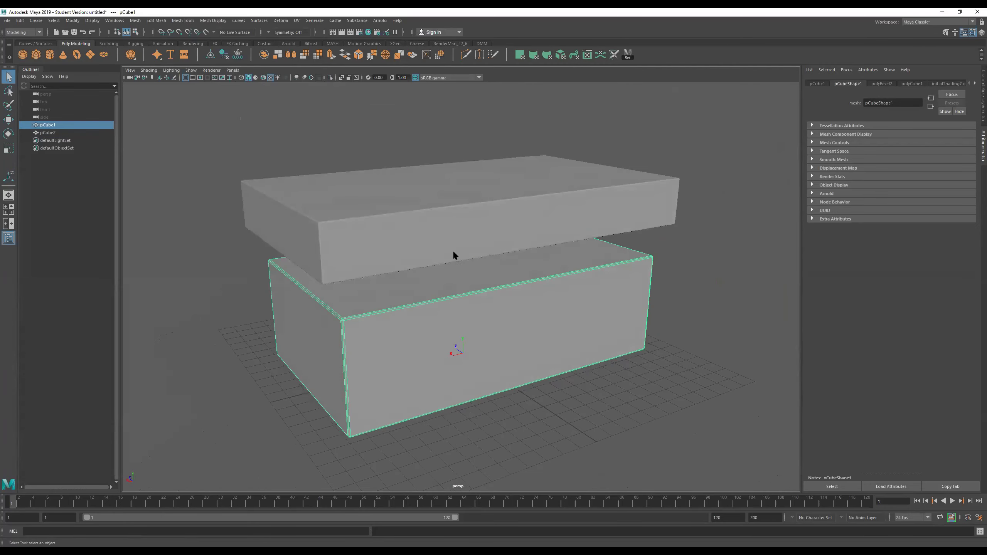
# - Select the lid and move it down so it sits over the lower box
pyautogui.click(395, 234)
pyautogui.keyDown('alt'); pyautogui.moveTo(398, 265); pyautogui.dragTo(424, 233); pyautogui.keyUp('alt')
pyautogui.press('w')
pyautogui.moveTo(458, 171); pyautogui.dragTo(363, 232)
# - Select the lid's vertices at one short end and move them slightly inward along the length toward the box
pyautogui.moveTo(362, 232); pyautogui.dragTo(323, 218, button='right')
pyautogui.moveTo(179, 161); pyautogui.dragTo(399, 391)
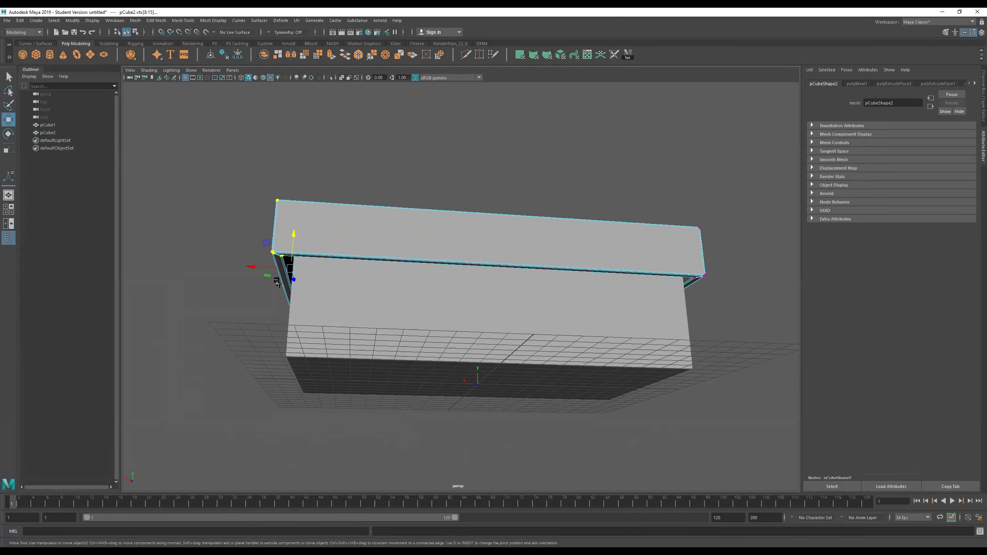
pyautogui.keyDown('alt'); pyautogui.moveTo(293, 283); pyautogui.dragTo(314, 296); pyautogui.keyUp('alt')
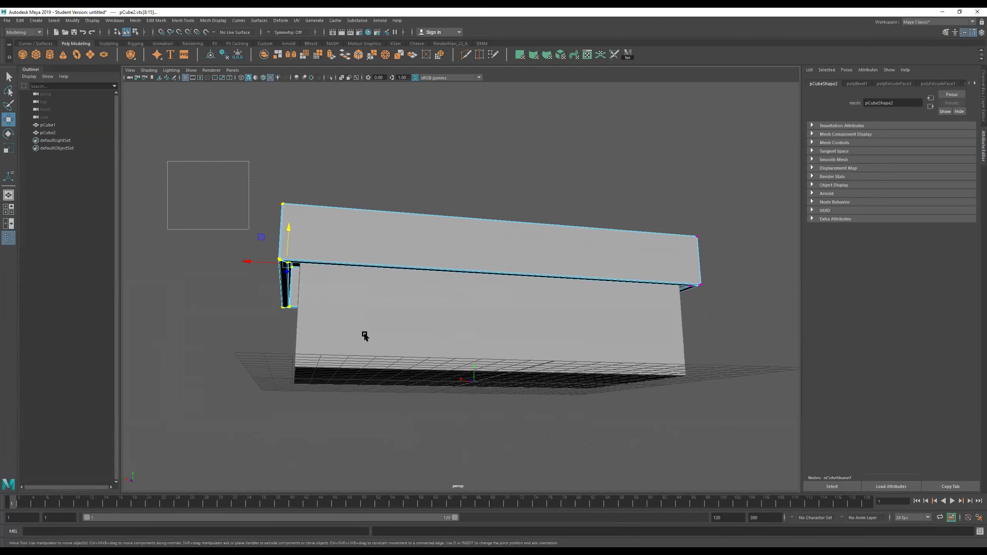
pyautogui.moveTo(252, 262); pyautogui.dragTo(259, 263)
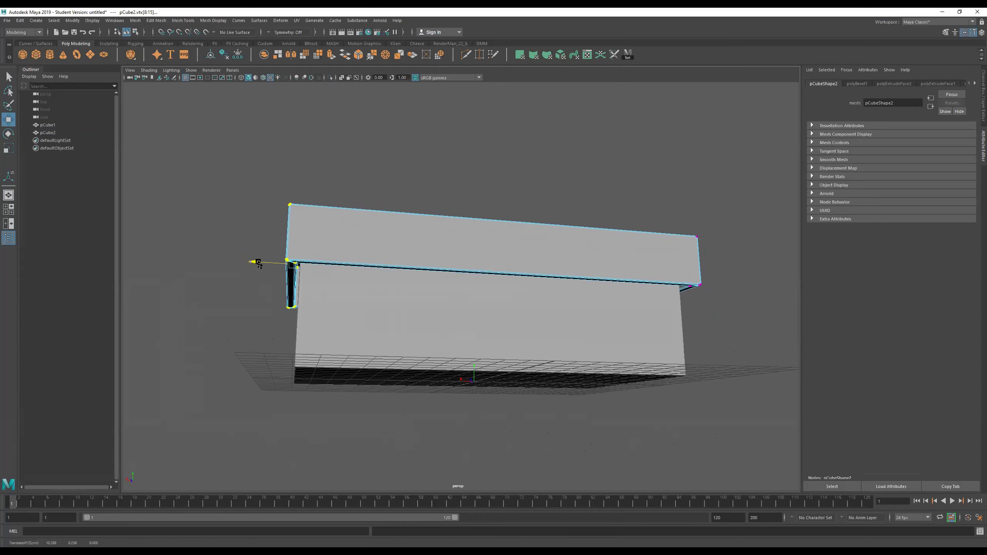
# - Fit the vertices at the lid's opposite short end closer to the box and reselect the lid as an object
pyautogui.keyDown('alt'); pyautogui.moveTo(474, 261); pyautogui.dragTo(263, 258, button='middle'); pyautogui.keyUp('alt')
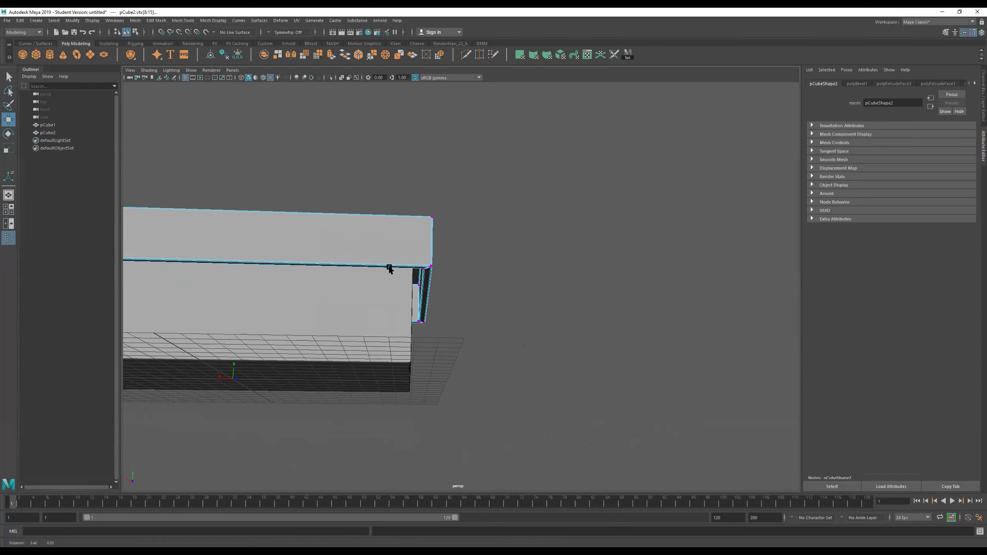
pyautogui.moveTo(551, 176); pyautogui.dragTo(423, 327)
pyautogui.keyDown('alt'); pyautogui.moveTo(424, 326); pyautogui.dragTo(616, 177, button='right'); pyautogui.keyUp('alt')
pyautogui.click(555, 227)
pyautogui.keyDown('alt'); pyautogui.moveTo(556, 227); pyautogui.dragTo(394, 349); pyautogui.keyUp('alt')
pyautogui.click(438, 311)
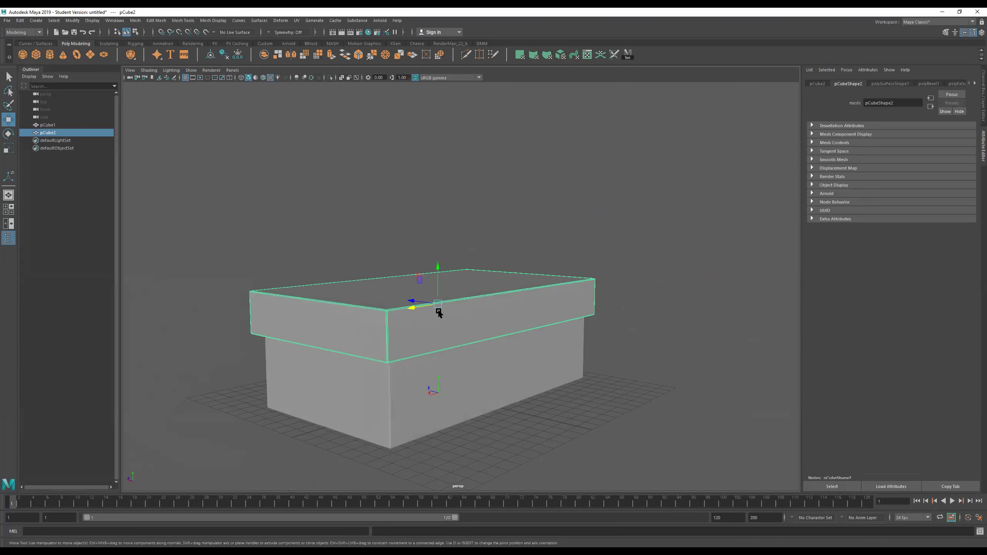
# - Rename the lid shoe_Box_TOP and the lower box Shoe_box_bottom
pyautogui.doubleClick(49, 133)
pyautogui.write('shoe')
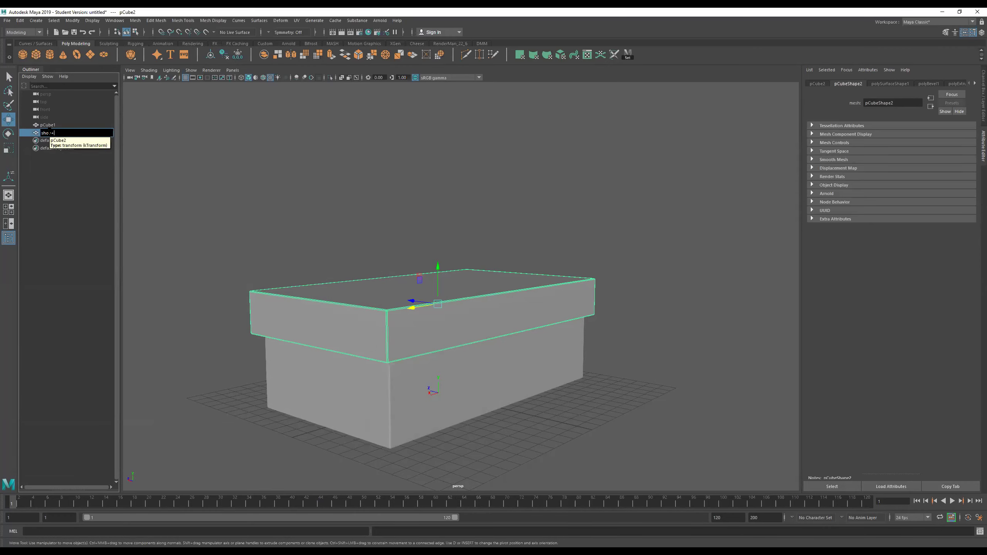
pyautogui.write('_Box_TOP')
pyautogui.press('Return')
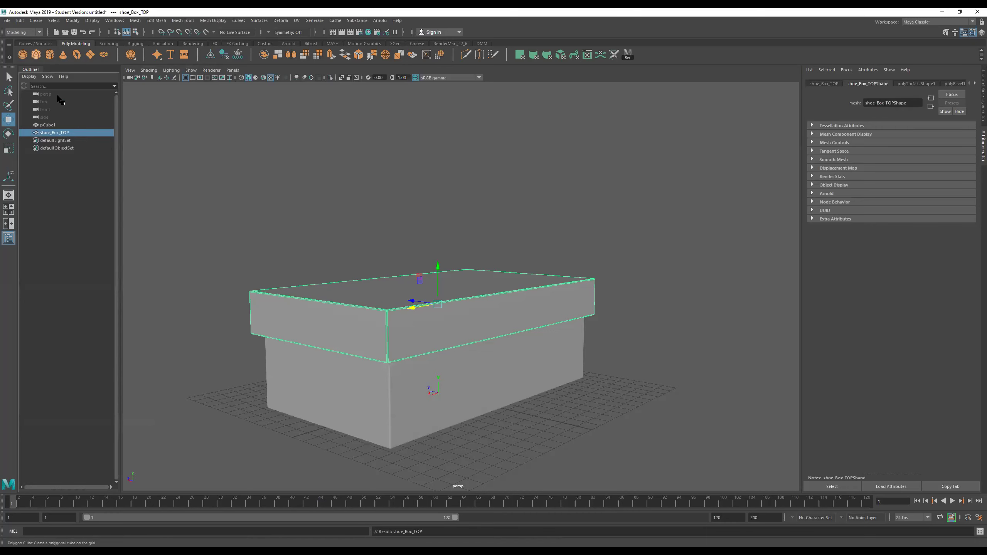
pyautogui.doubleClick(55, 125)
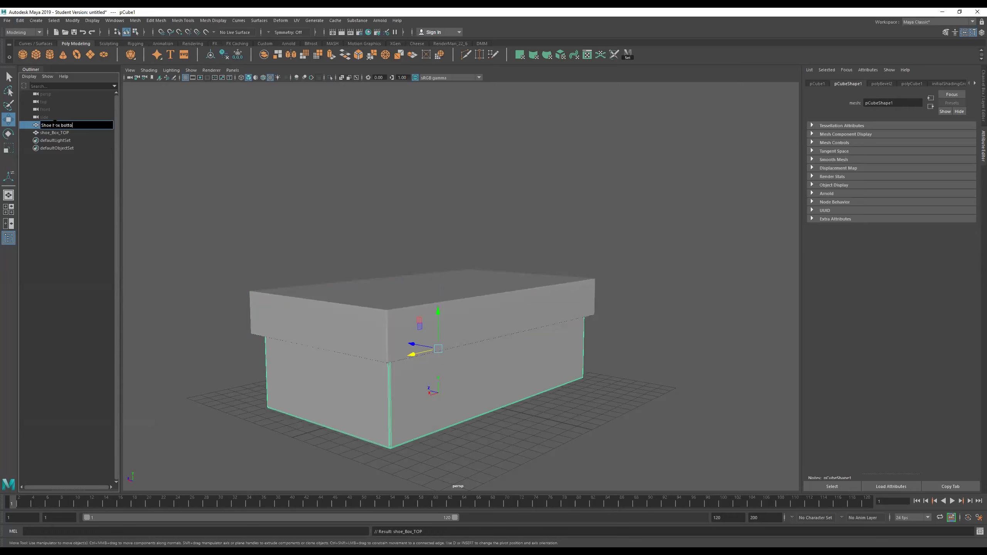
pyautogui.write('Shoe_box_bottom')
pyautogui.press('Return')
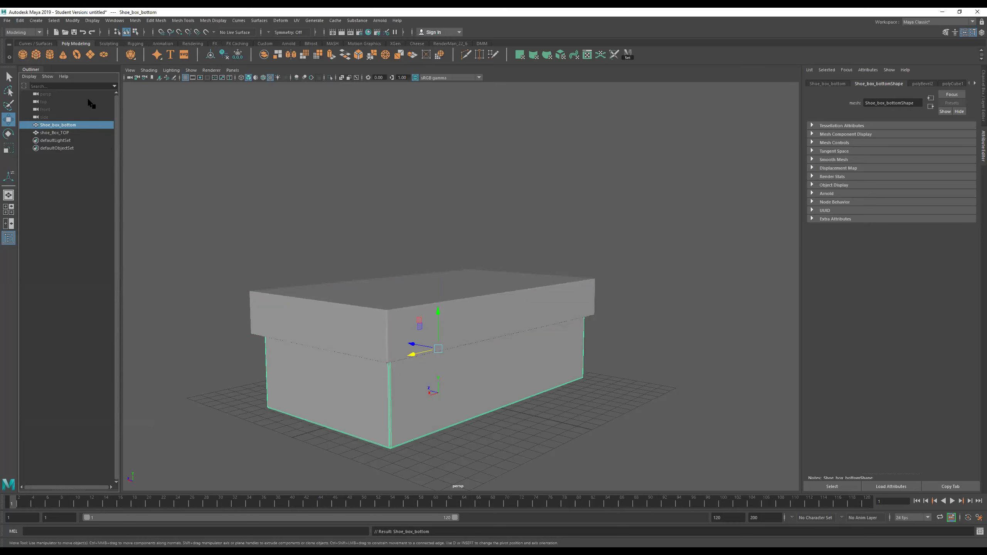
# - Select the lid, switch to the UV Editing workspace, and widen the 3D view beside the UV Editor
pyautogui.keyDown('alt'); pyautogui.moveTo(476, 242); pyautogui.dragTo(538, 313); pyautogui.keyUp('alt')
pyautogui.click(540, 309)
pyautogui.scroll(3, 362, 348)
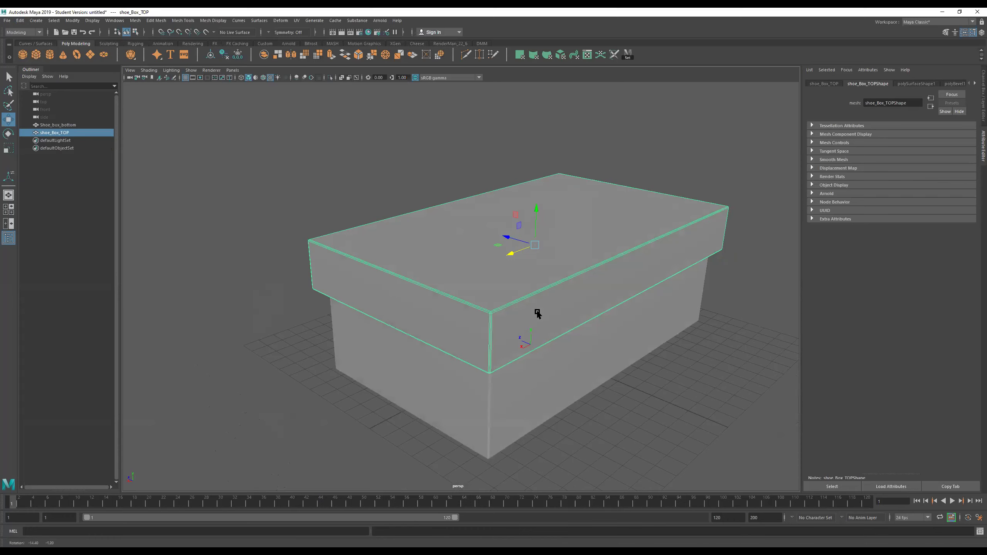
pyautogui.keyDown('alt'); pyautogui.moveTo(577, 238); pyautogui.dragTo(538, 238, button='middle'); pyautogui.keyUp('alt')
pyautogui.click(912, 24)
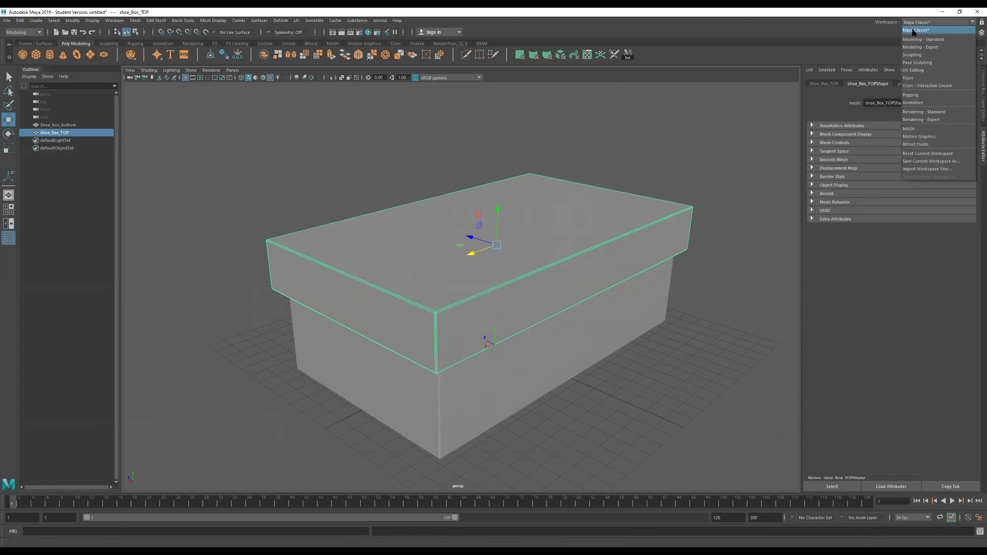
pyautogui.click(936, 71)
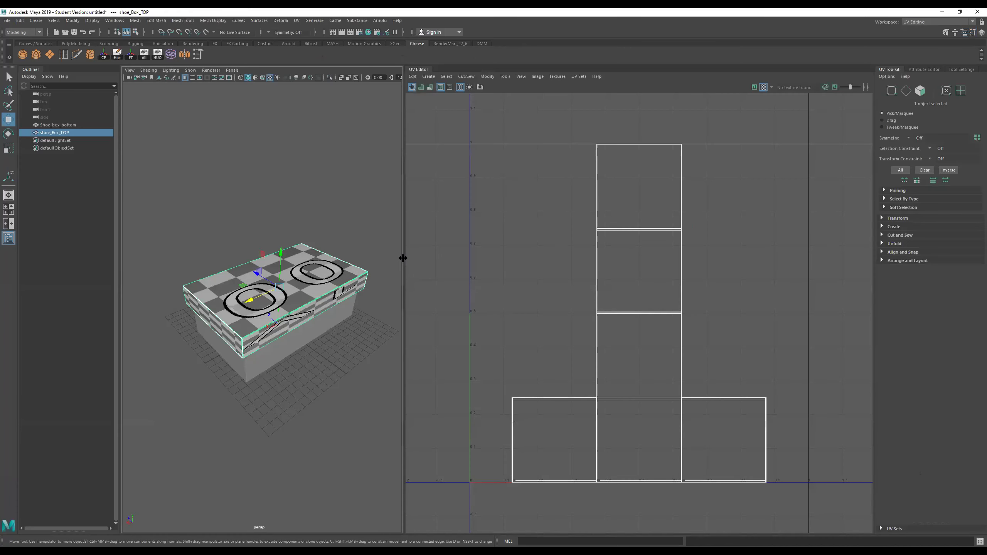
pyautogui.moveTo(402, 258); pyautogui.dragTo(491, 262)
pyautogui.scroll(3, 275, 251)
pyautogui.scroll(1, 342, 265)
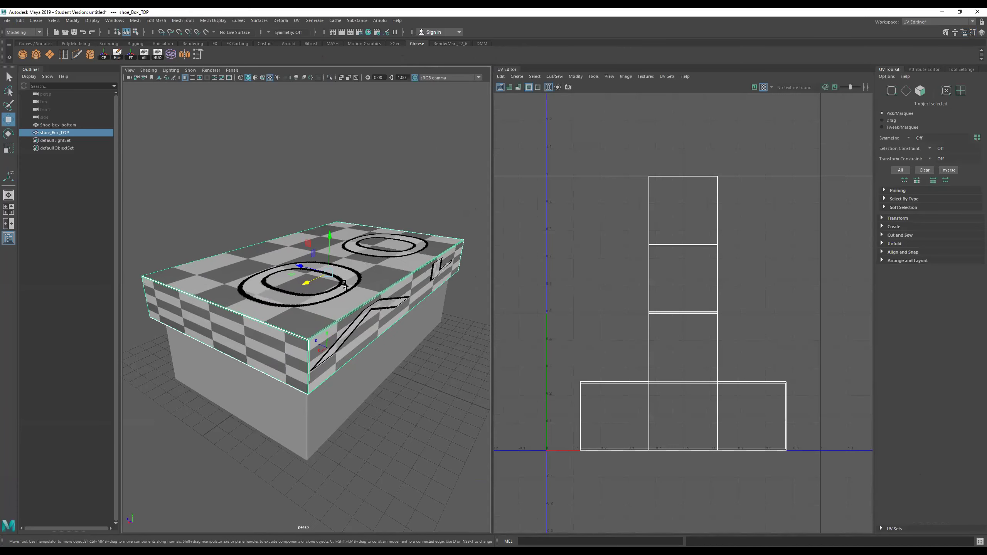
# - Select all faces of the lid and apply Automatic UV mapping to them
pyautogui.moveTo(361, 253); pyautogui.dragTo(392, 254, button='right')
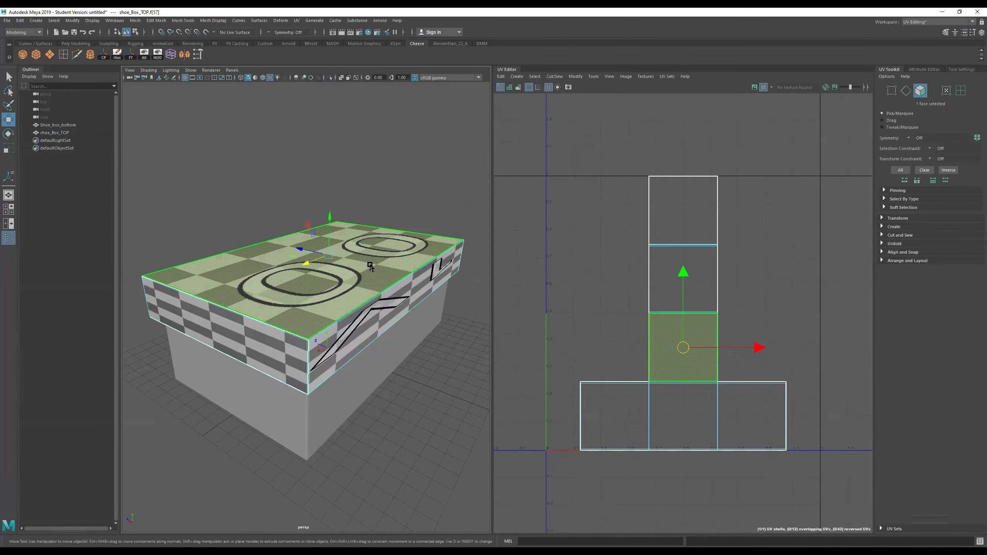
pyautogui.moveTo(482, 466); pyautogui.dragTo(208, 148)
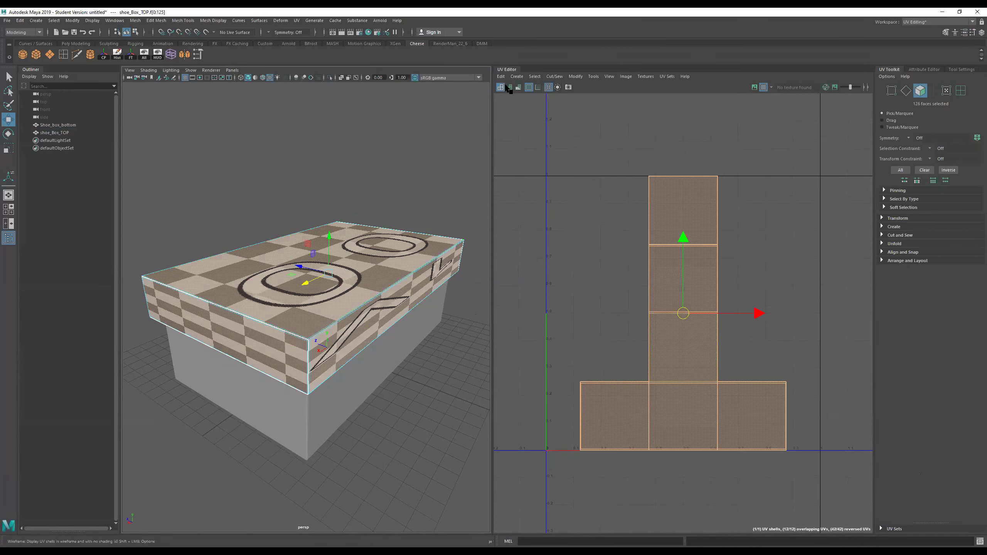
pyautogui.click(297, 20)
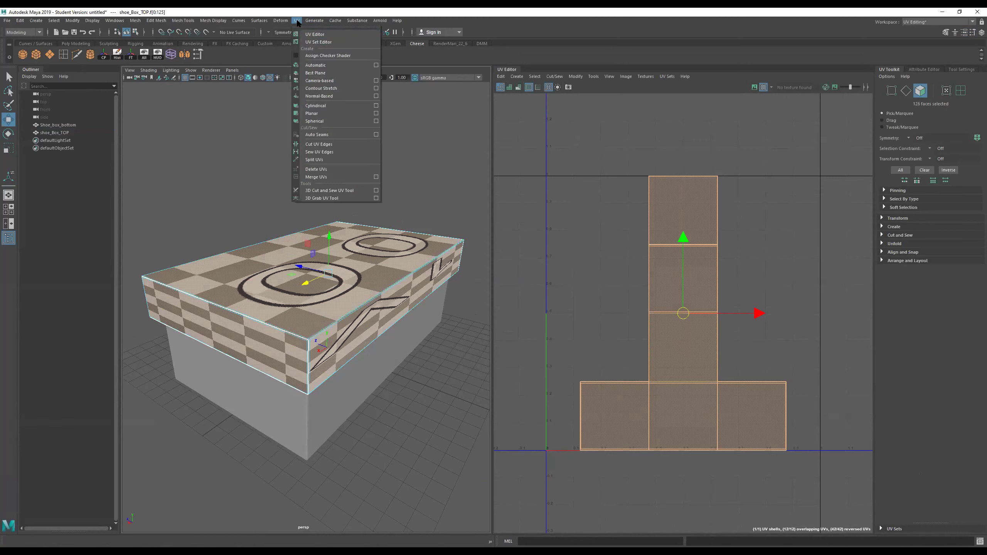
pyautogui.click(315, 64)
# - Examine the checker pattern on the lid's top face and along its narrow bevel faces
pyautogui.keyDown('alt'); pyautogui.moveTo(280, 272); pyautogui.dragTo(259, 277, button='right'); pyautogui.keyUp('alt')
pyautogui.keyDown('alt'); pyautogui.moveTo(259, 277); pyautogui.dragTo(359, 284); pyautogui.keyUp('alt')
pyautogui.click(368, 237)
pyautogui.keyDown('alt'); pyautogui.moveTo(359, 283); pyautogui.dragTo(292, 291, button='right'); pyautogui.keyUp('alt')
pyautogui.keyDown('alt'); pyautogui.moveTo(292, 292); pyautogui.dragTo(313, 275); pyautogui.keyUp('alt')
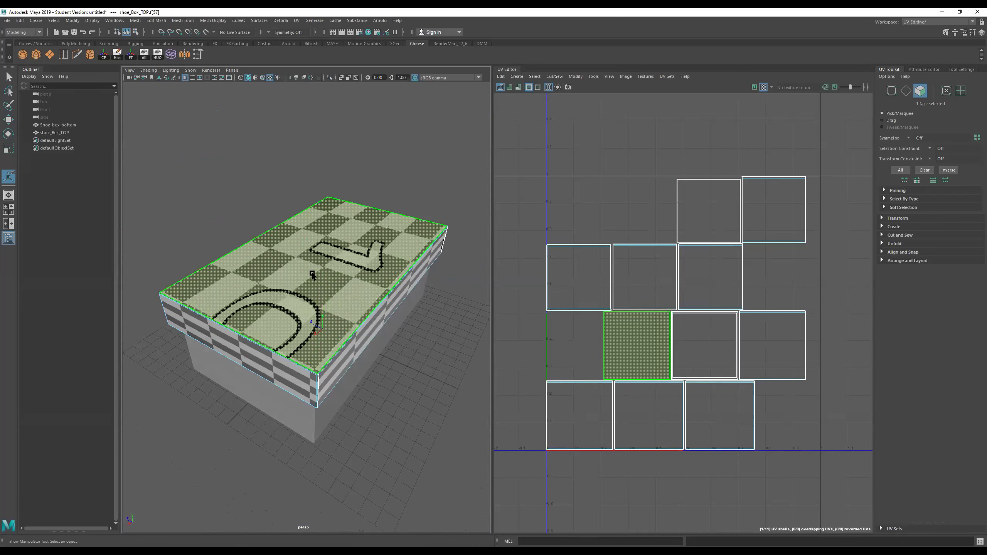
pyautogui.keyDown('alt'); pyautogui.moveTo(292, 343); pyautogui.dragTo(383, 308, button='right'); pyautogui.keyUp('alt')
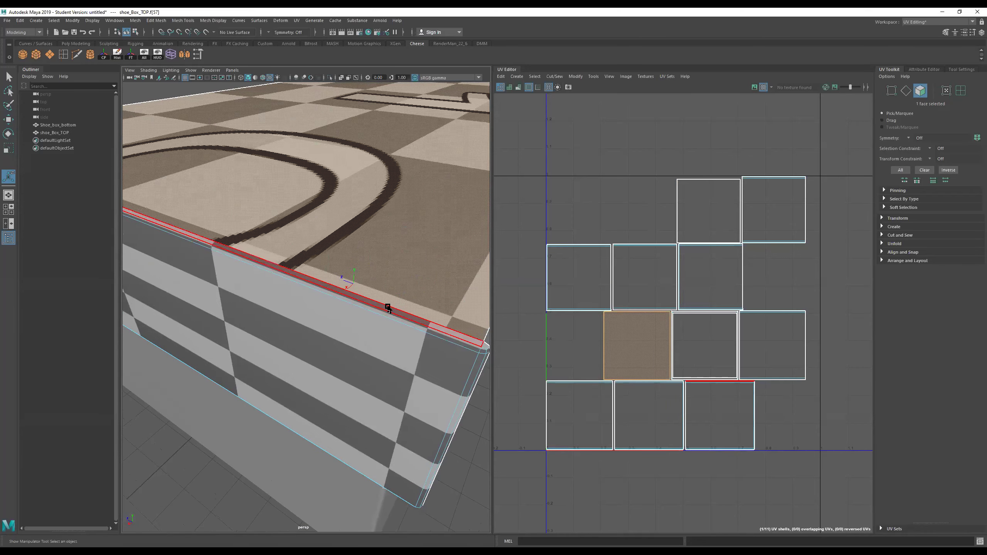
pyautogui.keyDown('alt'); pyautogui.moveTo(293, 312); pyautogui.dragTo(148, 102, button='right'); pyautogui.keyUp('alt')
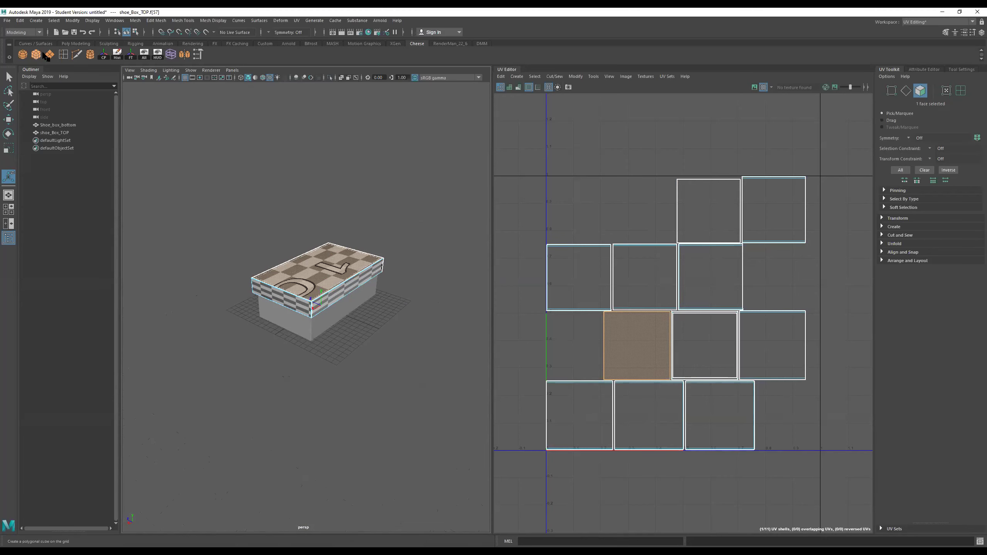
# - Create a polygon sphere and scale it up until it is much larger than the box
pyautogui.click(22, 54)
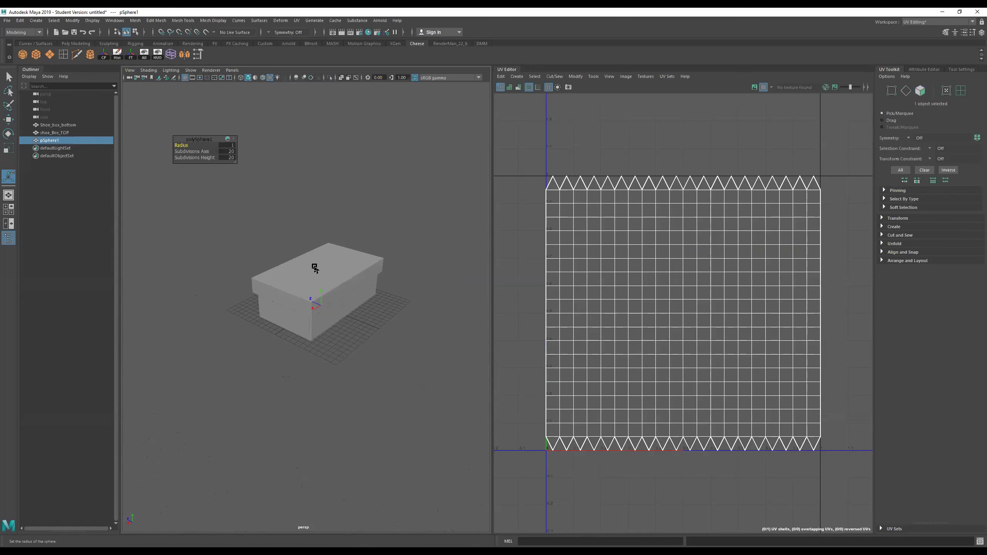
pyautogui.press('w')
pyautogui.moveTo(319, 270); pyautogui.dragTo(536, 263)
pyautogui.press('r')
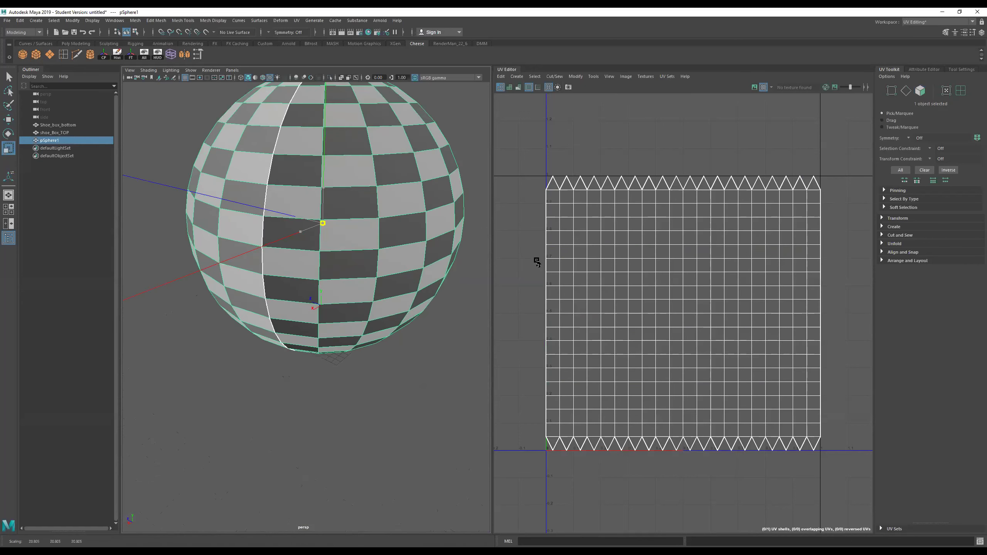
# - Select one face on the sphere, grow the face selection several times, and shrink it back to the single face
pyautogui.moveTo(352, 199); pyautogui.dragTo(374, 201, button='right')
pyautogui.click(349, 203)
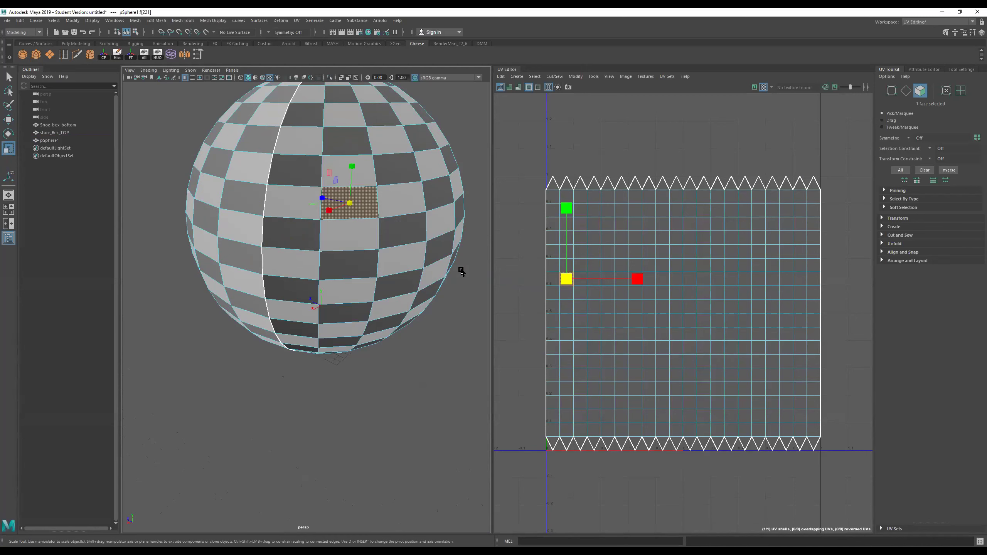
pyautogui.hotkey('shift', '.')
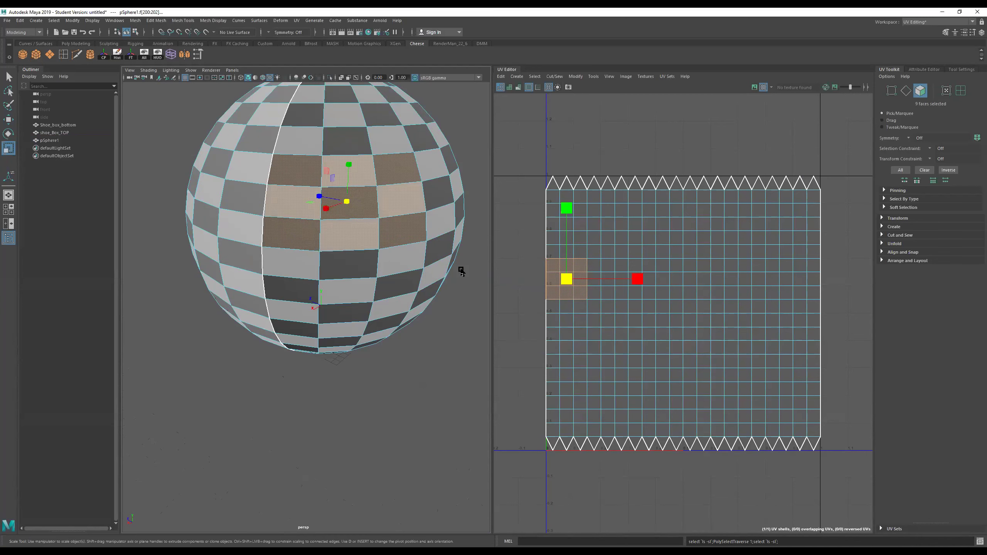
pyautogui.hotkey('shift', '.')
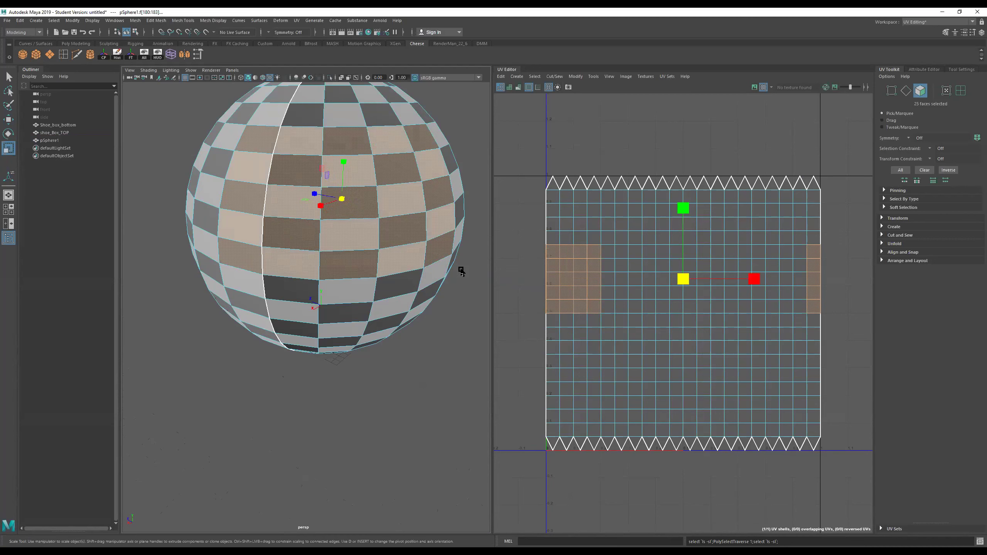
pyautogui.hotkey('shift', '.')
pyautogui.hotkey('shift', '.')
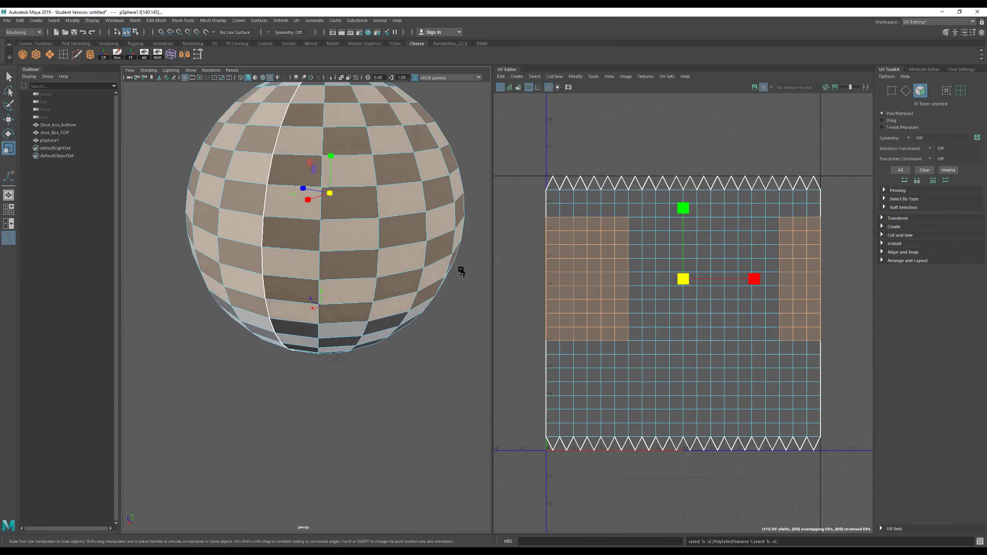
pyautogui.hotkey('shift', ',')
pyautogui.hotkey('shift', ',')
pyautogui.hotkey('shift', ',')
pyautogui.hotkey('shift', '.')
pyautogui.hotkey('shift', ',')
pyautogui.hotkey('shift', ',')
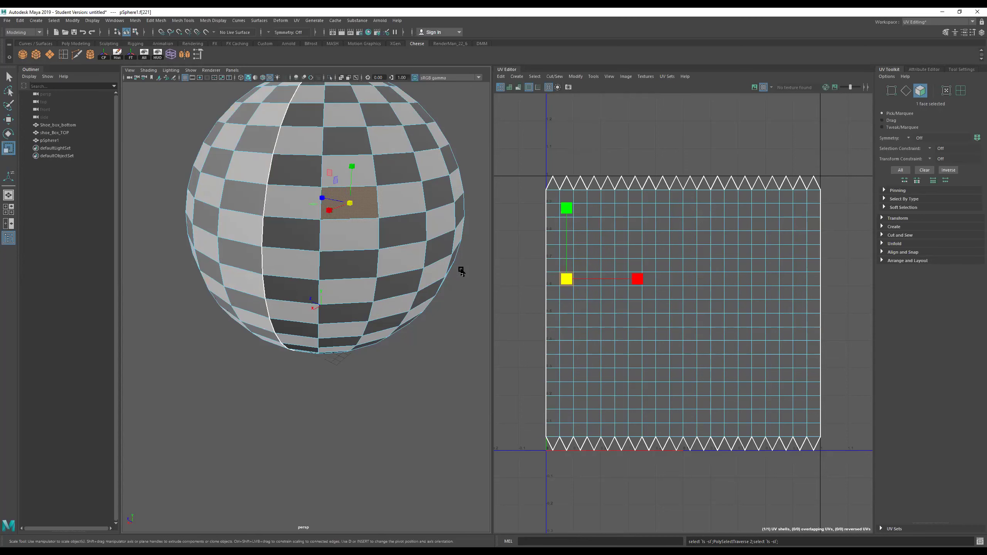
# - Return the sphere to object selection and delete it
pyautogui.moveTo(379, 167); pyautogui.dragTo(361, 153, button='right')
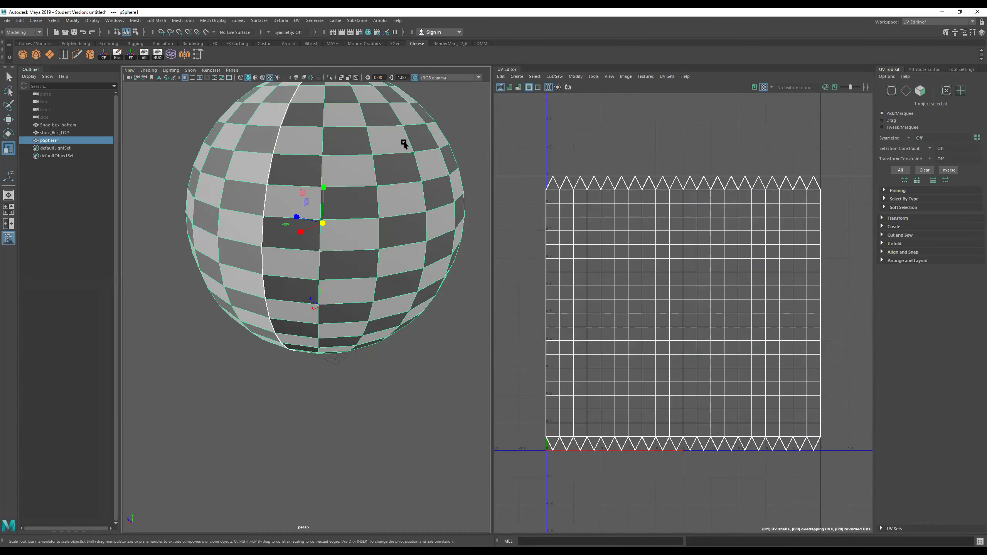
pyautogui.moveTo(403, 179); pyautogui.dragTo(503, 114, button='right')
pyautogui.press('Delete')
# - Select the lid's top face and grow the selection to include its outer side faces
pyautogui.scroll(3, 380, 276)
pyautogui.click(357, 214)
pyautogui.rightClick(348, 237)
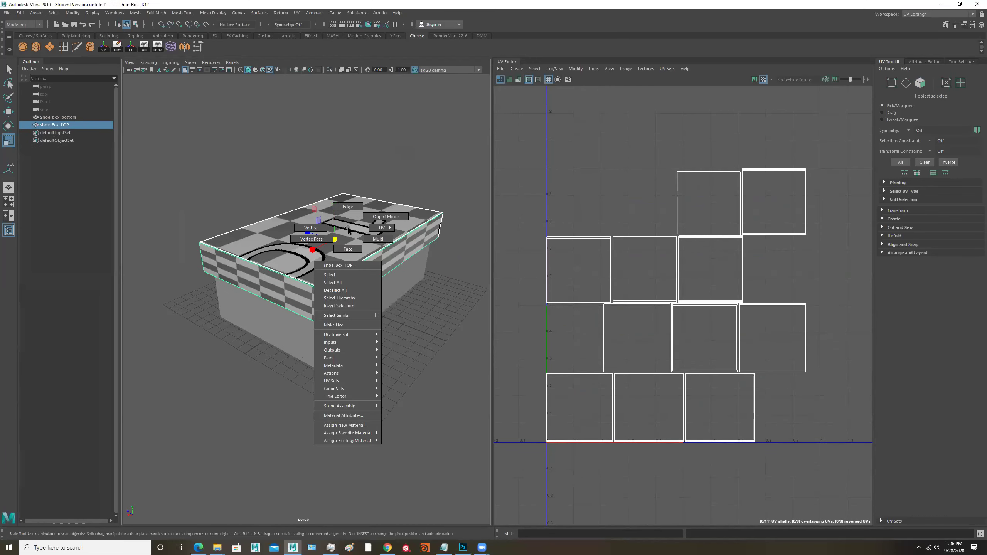
pyautogui.click(348, 248)
pyautogui.click(356, 230)
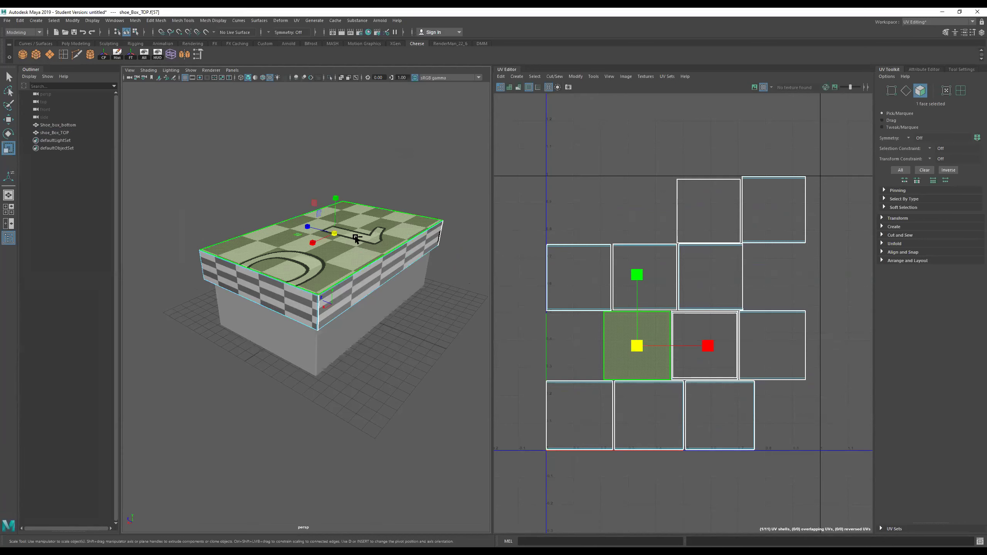
pyautogui.hotkey('shift', '.')
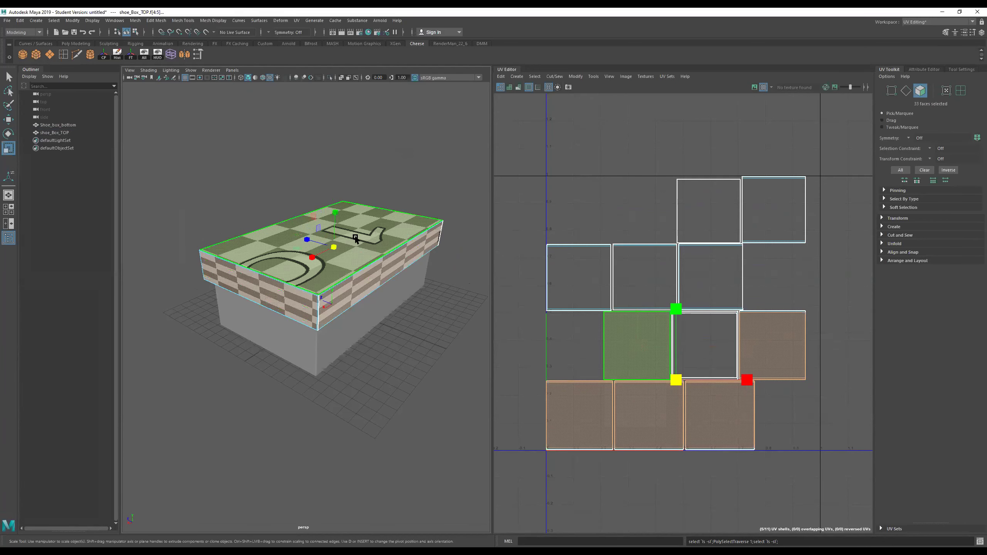
# - Grow the lid's face selection two more times around its lower bevelled rim
pyautogui.keyDown('alt'); pyautogui.moveTo(330, 286); pyautogui.dragTo(320, 277); pyautogui.keyUp('alt')
pyautogui.keyDown('alt'); pyautogui.moveTo(320, 276); pyautogui.dragTo(500, 256, button='right'); pyautogui.keyUp('alt')
pyautogui.keyDown('alt'); pyautogui.moveTo(377, 234); pyautogui.dragTo(369, 244); pyautogui.keyUp('alt')
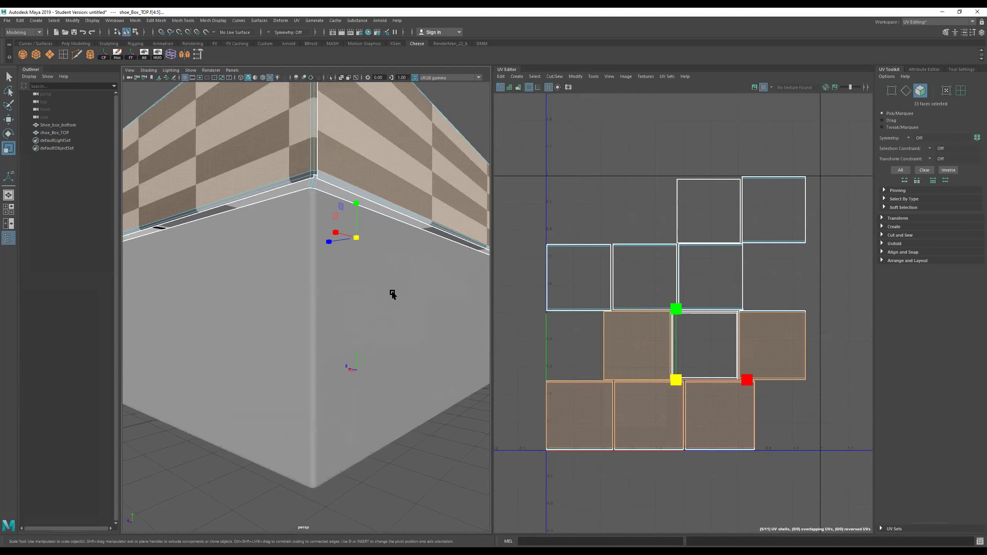
pyautogui.hotkey('shift', '.')
pyautogui.hotkey('shift', '.')
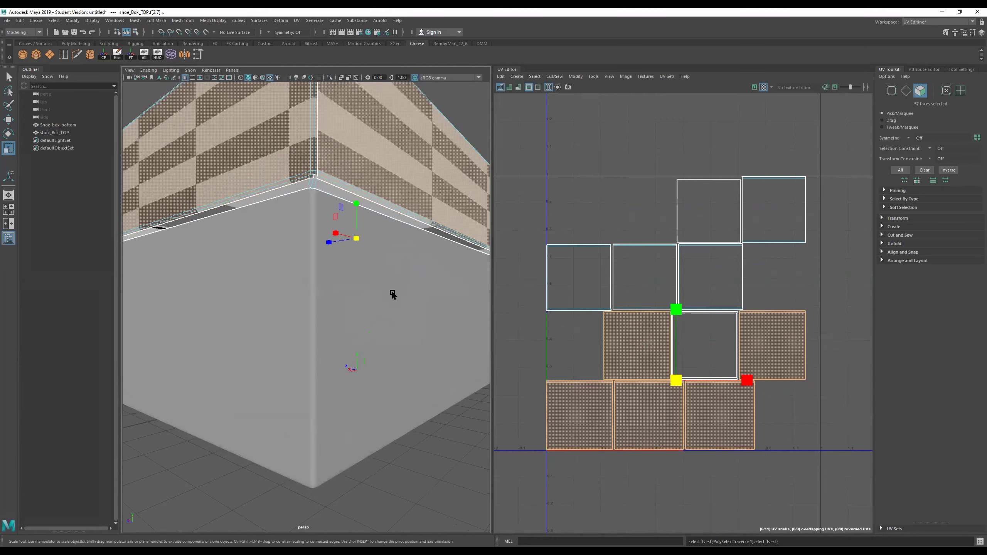
pyautogui.keyDown('alt'); pyautogui.moveTo(386, 324); pyautogui.dragTo(226, 317, button='right'); pyautogui.keyUp('alt')
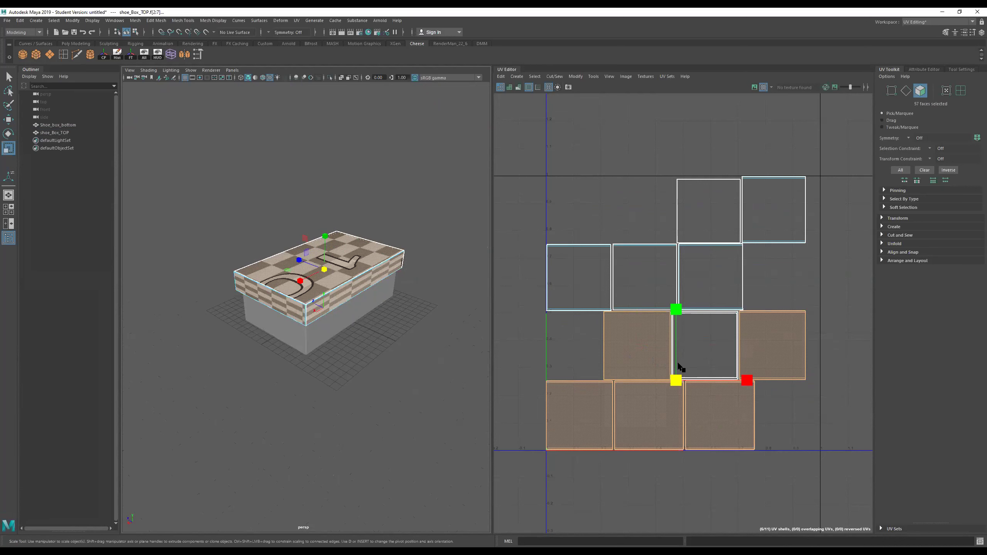
# - Try to move the selected outer lid UV shells away from the middle shell and undo the move
pyautogui.press('w')
pyautogui.moveTo(683, 378); pyautogui.dragTo(662, 403)
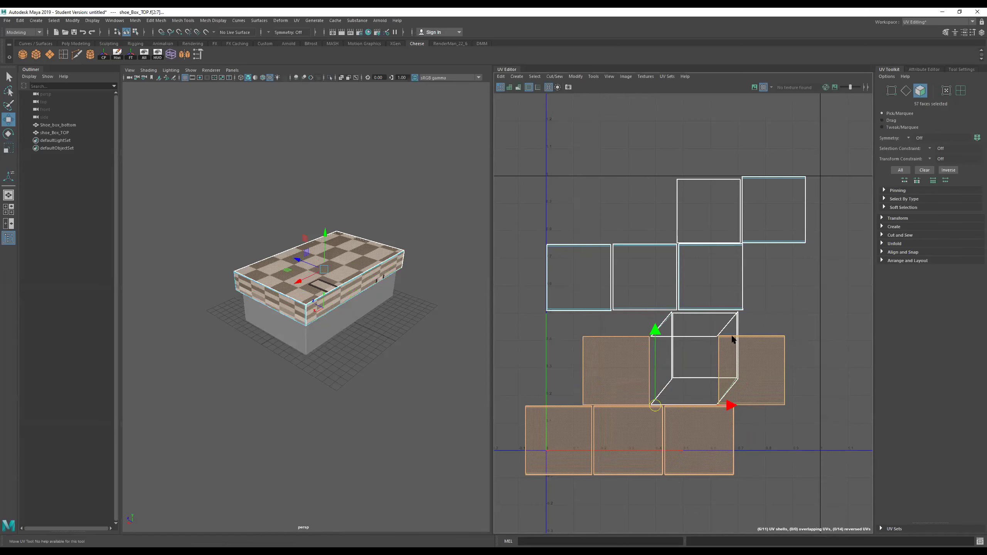
pyautogui.hotkey('ctrl', 'z')
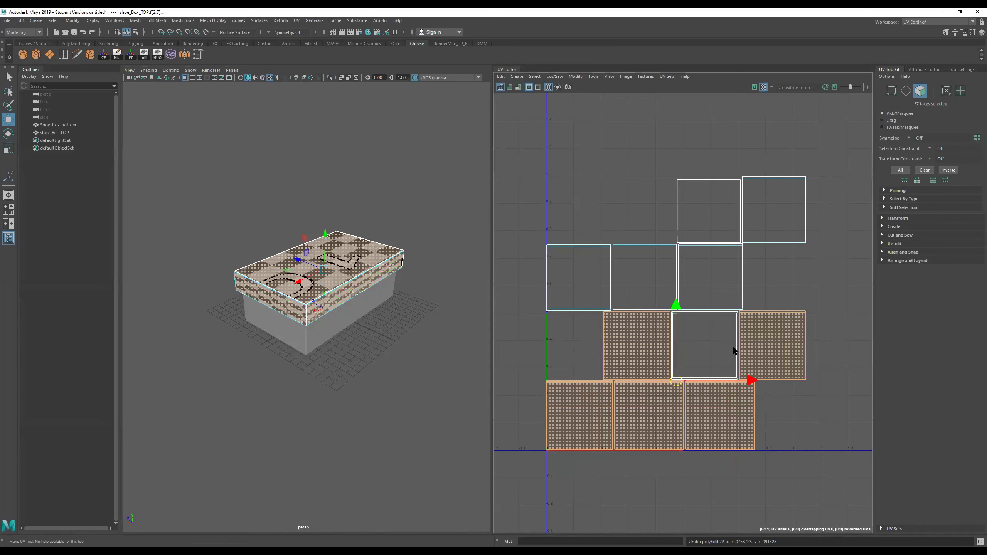
pyautogui.scroll(6, 733, 348)
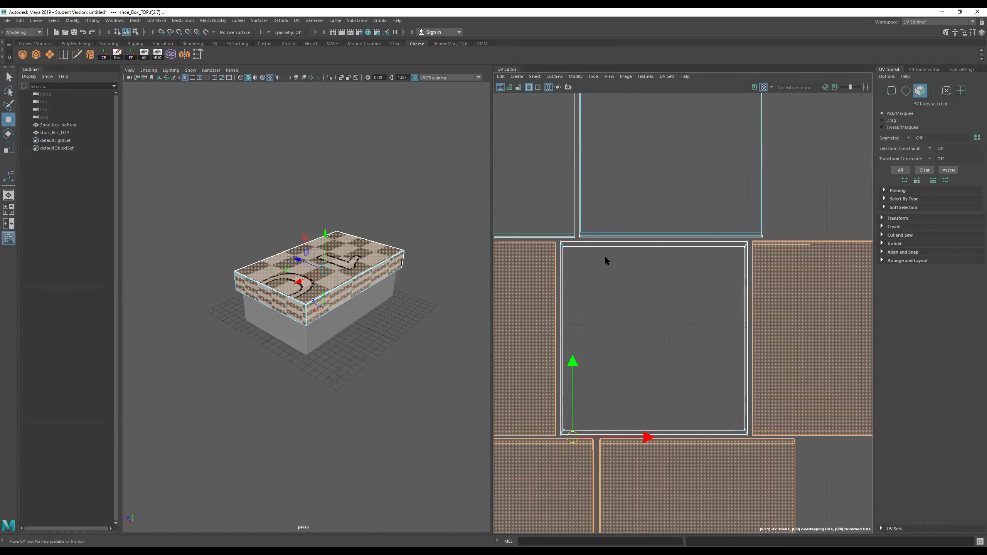
pyautogui.scroll(-3, 634, 281)
pyautogui.keyDown('shift'); pyautogui.click(628, 265); pyautogui.keyUp('shift')
pyautogui.keyDown('alt'); pyautogui.moveTo(607, 271); pyautogui.dragTo(623, 274, button='middle'); pyautogui.keyUp('alt')
pyautogui.keyDown('ctrl'); pyautogui.click(622, 272); pyautogui.keyUp('ctrl')
pyautogui.scroll(-2, 632, 371)
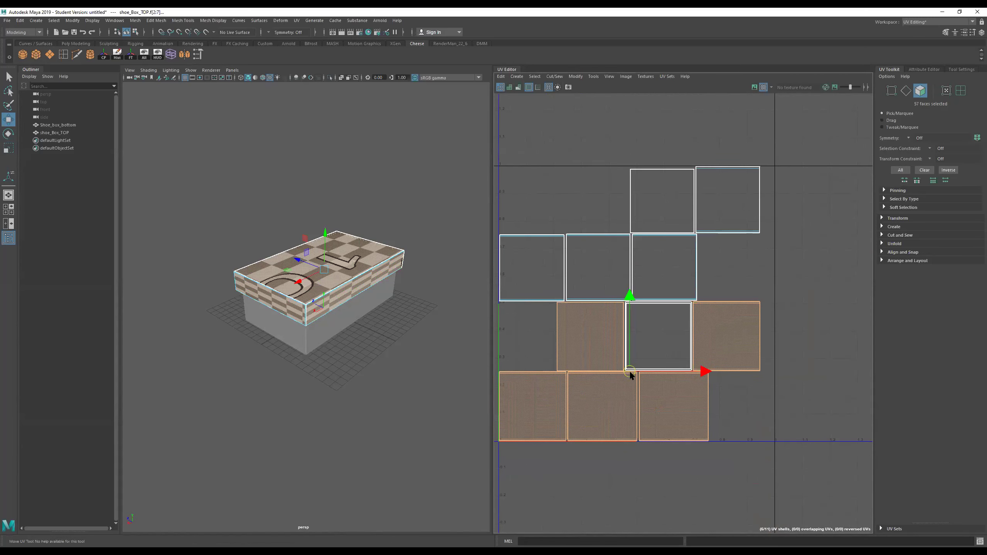
pyautogui.moveTo(630, 373); pyautogui.dragTo(654, 452)
pyautogui.hotkey('ctrl', 'z')
# - Add the unselected bevel strips along the middle UV shell's rim to the face selection
pyautogui.scroll(3, 633, 339)
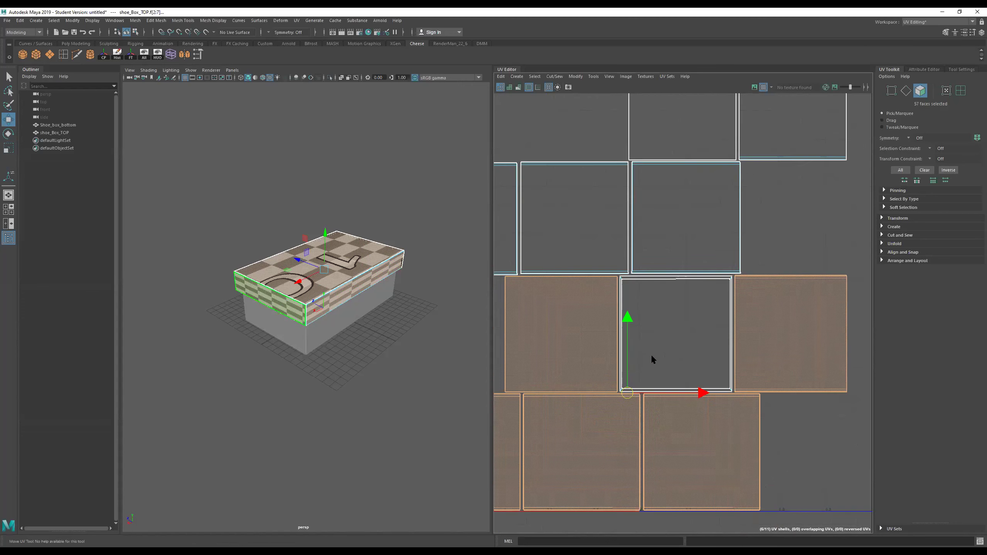
pyautogui.scroll(3, 651, 358)
pyautogui.keyDown('shift'); pyautogui.click(643, 411); pyautogui.keyUp('shift')
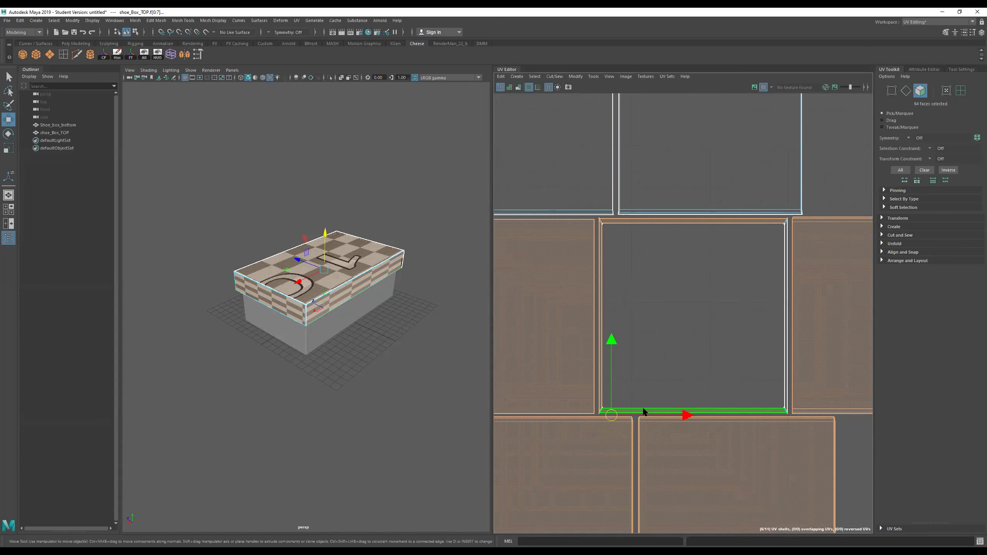
pyautogui.scroll(-3, 692, 313)
pyautogui.scroll(3, 730, 304)
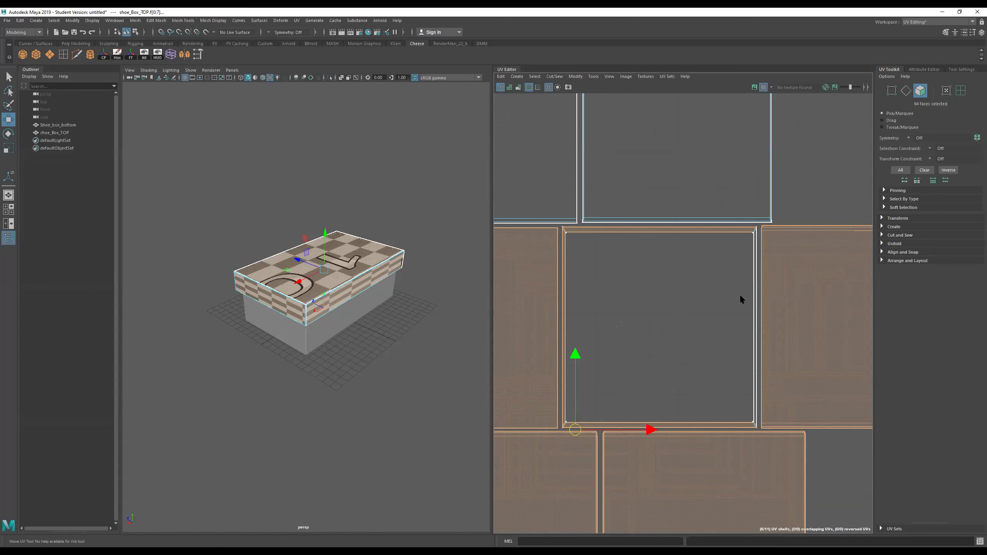
pyautogui.keyDown('shift'); pyautogui.click(756, 282); pyautogui.keyUp('shift')
# - Add the small corner bevel faces of the middle rim shell to the face selection
pyautogui.scroll(5, 681, 235)
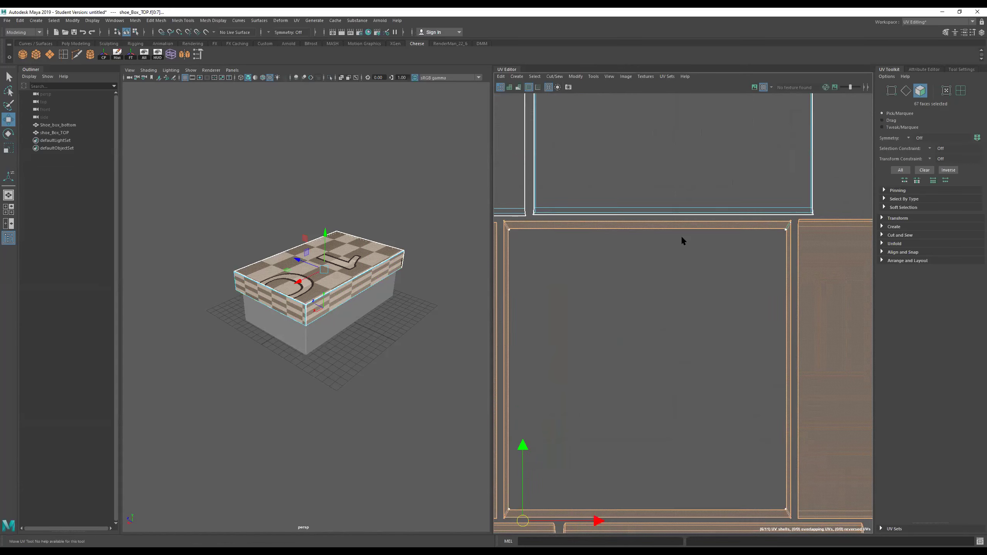
pyautogui.keyDown('alt'); pyautogui.moveTo(713, 254); pyautogui.dragTo(595, 293, button='middle'); pyautogui.keyUp('alt')
pyautogui.scroll(3, 712, 267)
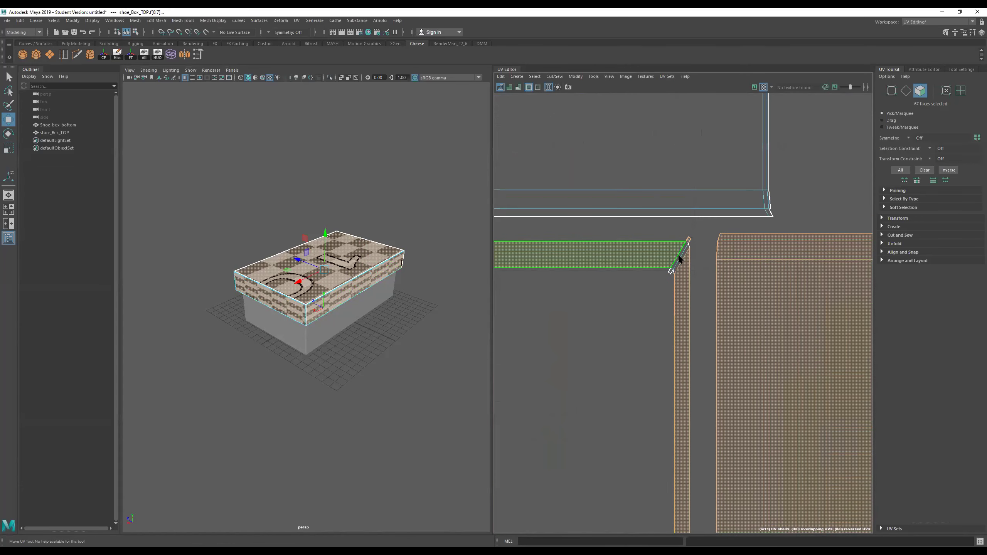
pyautogui.scroll(5, 678, 257)
pyautogui.keyDown('shift'); pyautogui.click(690, 274); pyautogui.keyUp('shift')
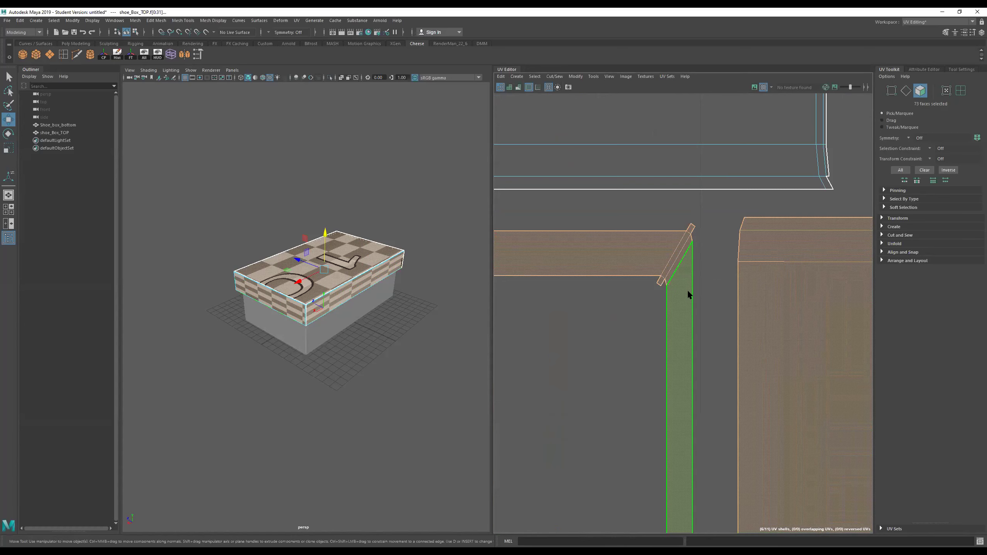
# - Move the selected outer lid shells above the 0–1 UV tile, clear of the remaining shells
pyautogui.scroll(-5, 546, 329)
pyautogui.keyDown('alt'); pyautogui.moveTo(562, 326); pyautogui.dragTo(849, 333, button='middle'); pyautogui.keyUp('alt')
pyautogui.scroll(-8, 630, 282)
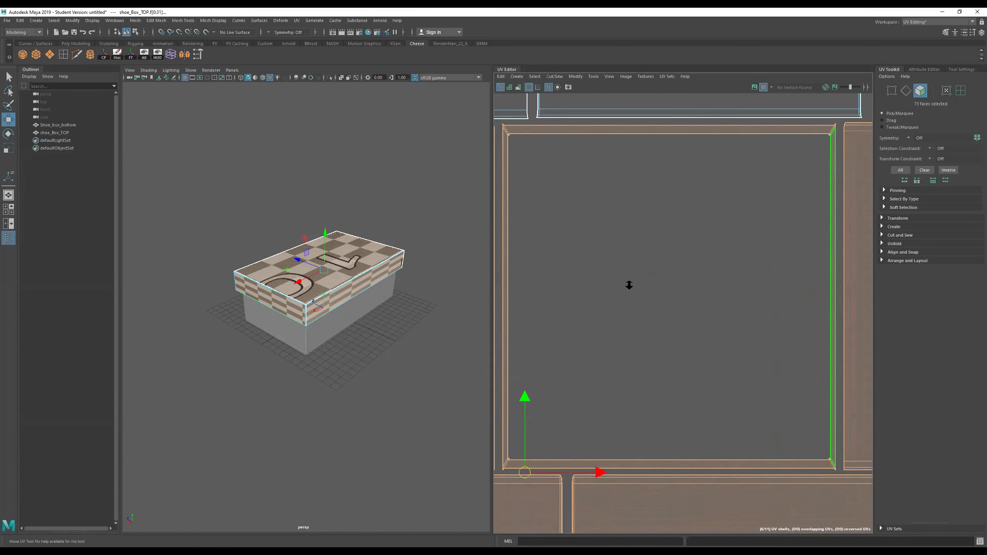
pyautogui.scroll(-2, 669, 327)
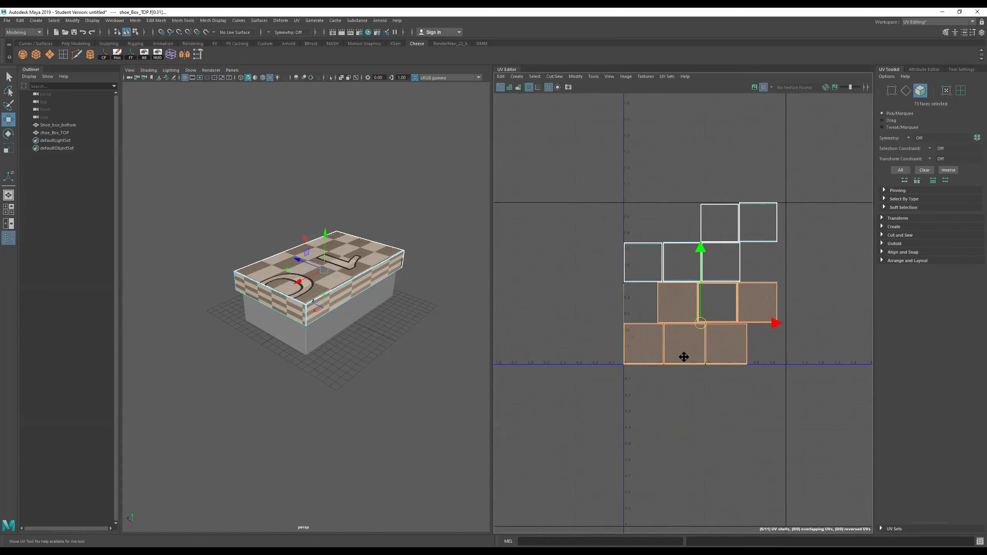
pyautogui.keyDown('alt'); pyautogui.moveTo(697, 320); pyautogui.dragTo(685, 353, button='middle'); pyautogui.keyUp('alt')
pyautogui.moveTo(687, 354); pyautogui.dragTo(697, 173)
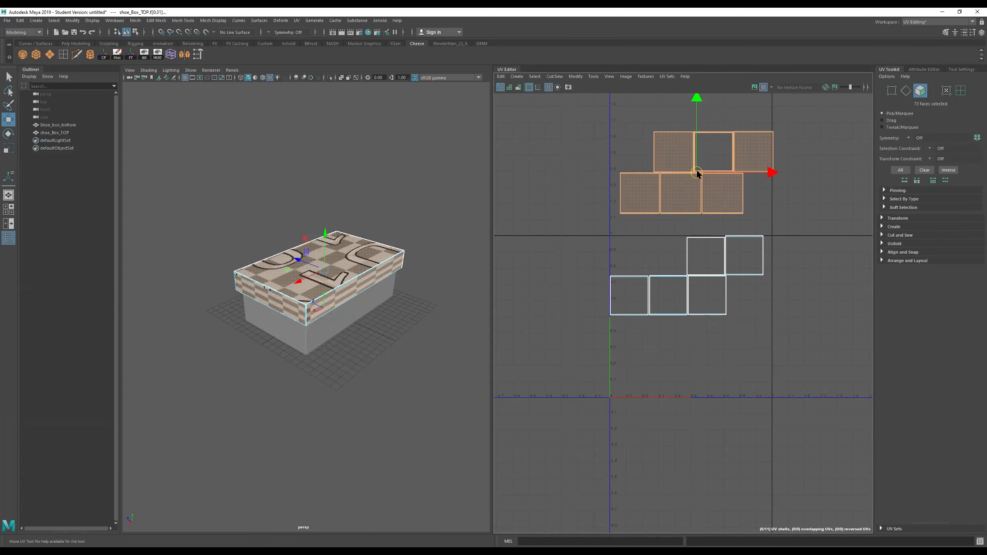
# - Move the outer lid shells about one tile higher and the remaining inner lid shells below the 0–1 UV tile
pyautogui.scroll(-5, 676, 253)
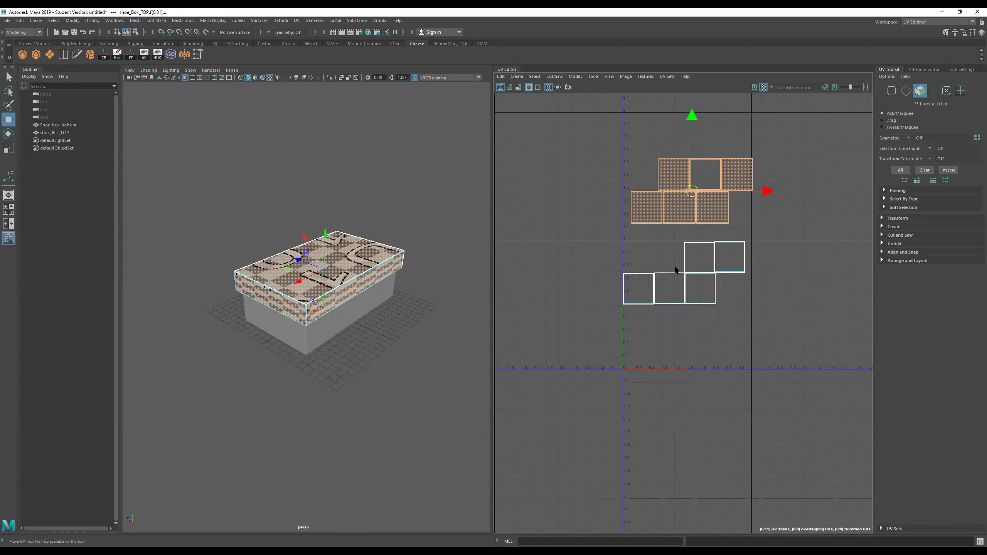
pyautogui.scroll(3, 688, 342)
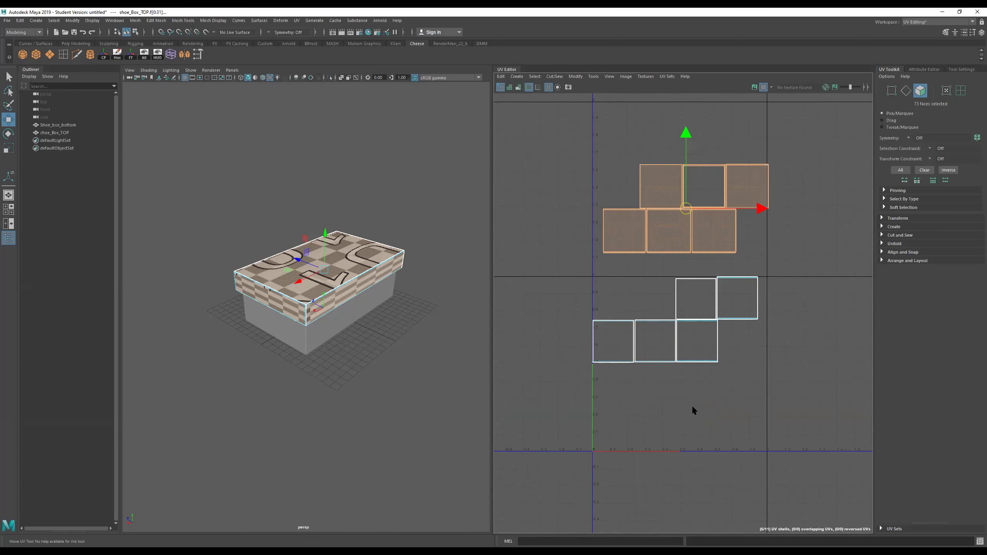
pyautogui.scroll(-4, 694, 408)
pyautogui.scroll(2, 683, 357)
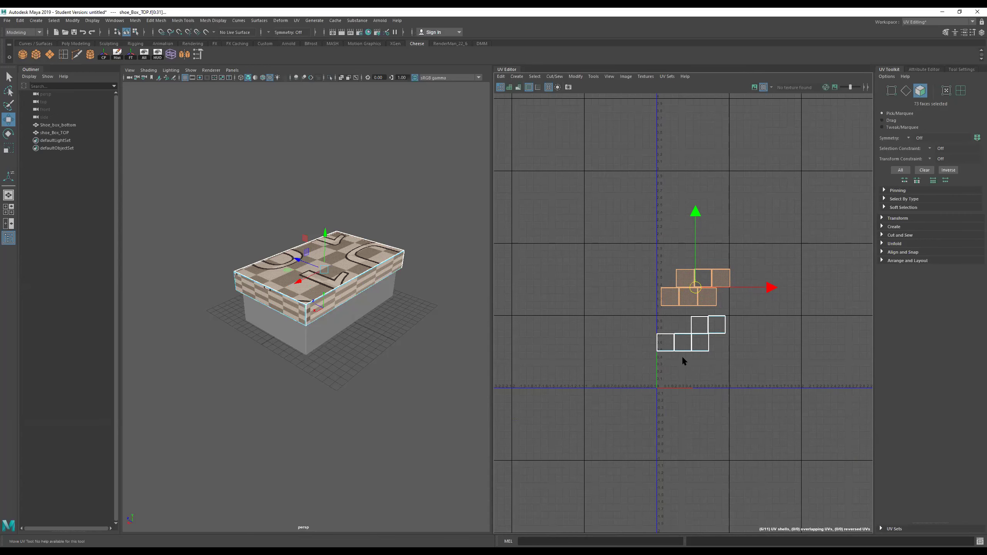
pyautogui.scroll(-3, 789, 349)
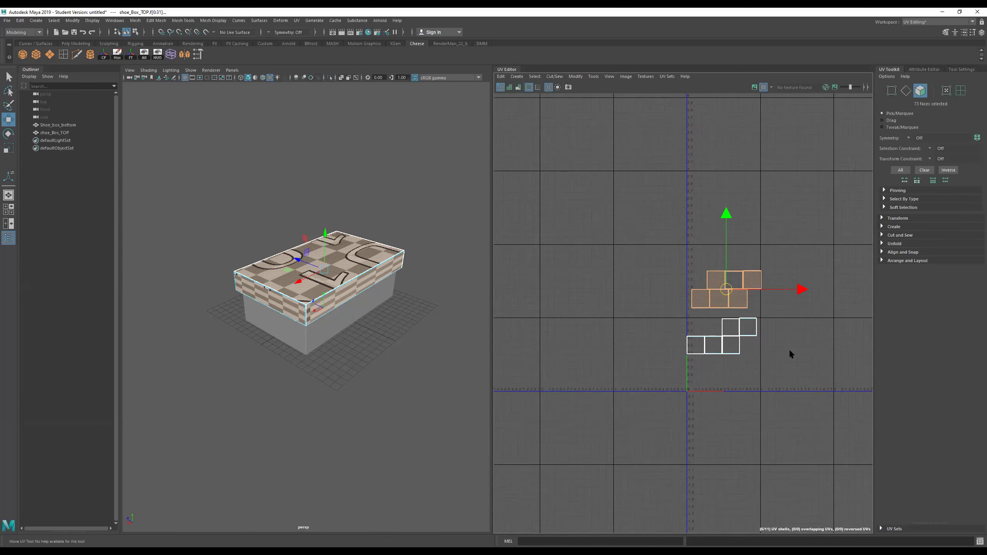
pyautogui.keyDown('alt'); pyautogui.moveTo(792, 368); pyautogui.dragTo(737, 398, button='middle'); pyautogui.keyUp('alt')
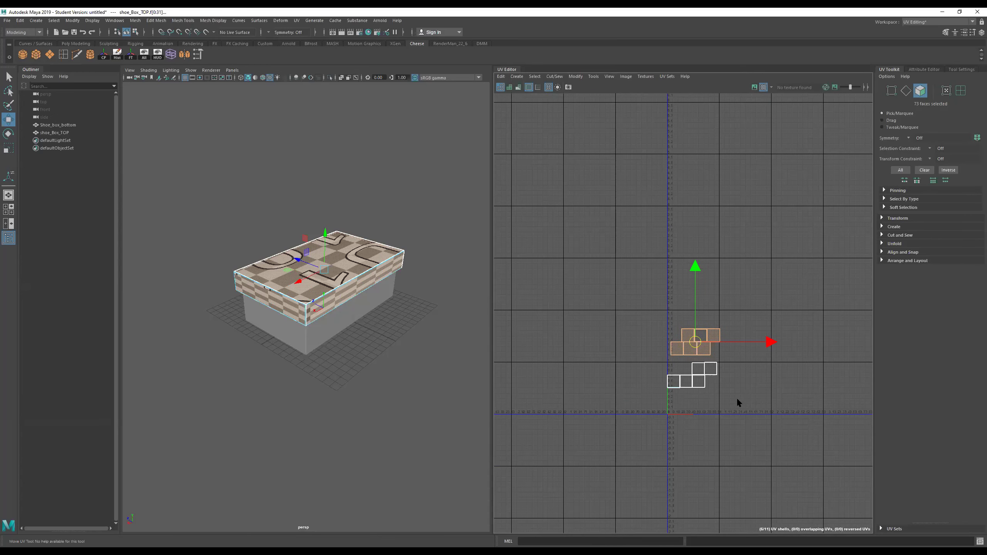
pyautogui.scroll(3, 711, 397)
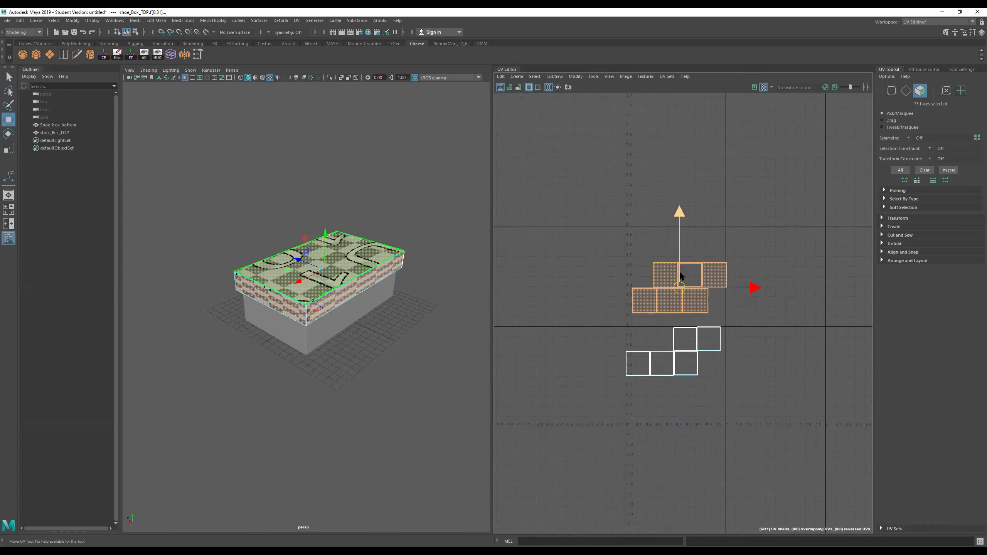
pyautogui.moveTo(680, 289); pyautogui.dragTo(678, 194)
pyautogui.moveTo(744, 299); pyautogui.dragTo(584, 405)
pyautogui.moveTo(674, 279); pyautogui.dragTo(685, 454)
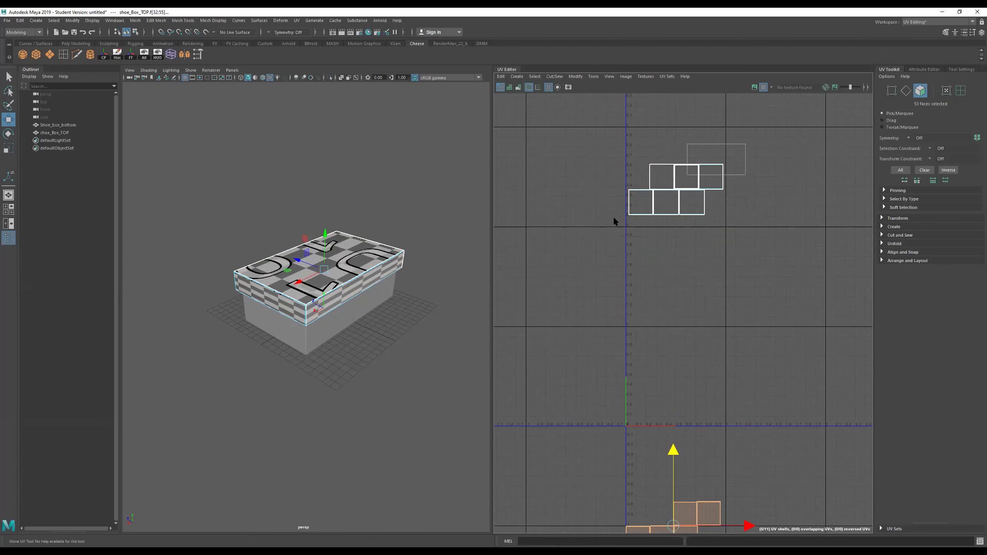
# - Select all the outer lid shells and move them back down to the 0–1 UV tile
pyautogui.press('w')
pyautogui.click(669, 196)
pyautogui.moveTo(675, 191); pyautogui.dragTo(668, 366)
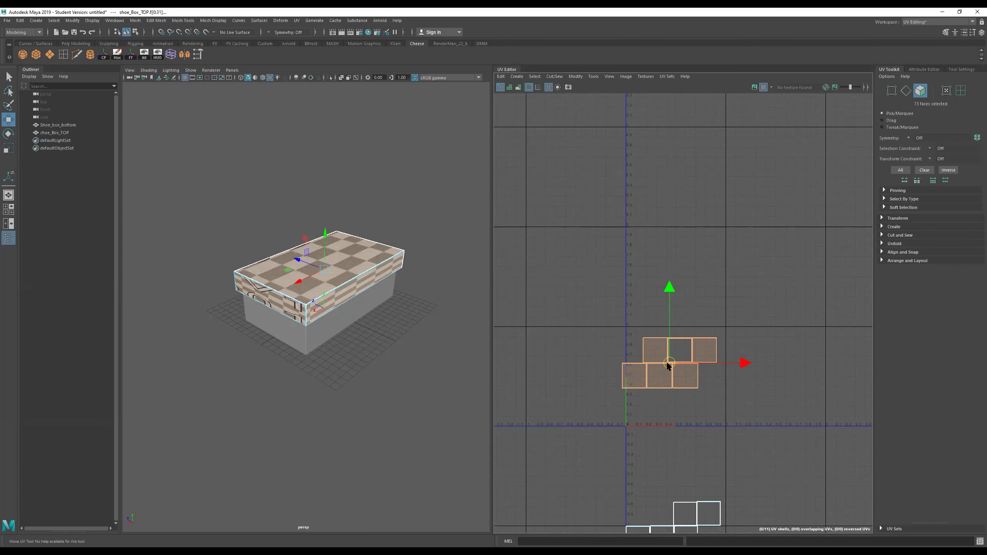
# - Select the lid's top face and move its UV shell above the other outer shells
pyautogui.moveTo(399, 285)
pyautogui.keyDown('alt'); pyautogui.mouseDown()
pyautogui.moveTo(357, 327)
pyautogui.moveTo(331, 291)
pyautogui.moveTo(404, 285)
pyautogui.mouseUp(); pyautogui.keyUp('alt')
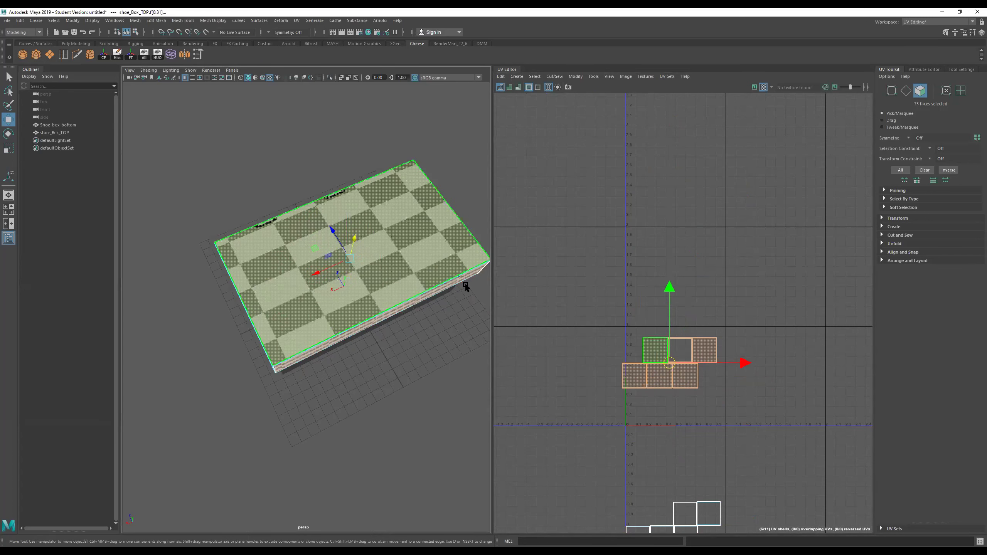
pyautogui.click(656, 350)
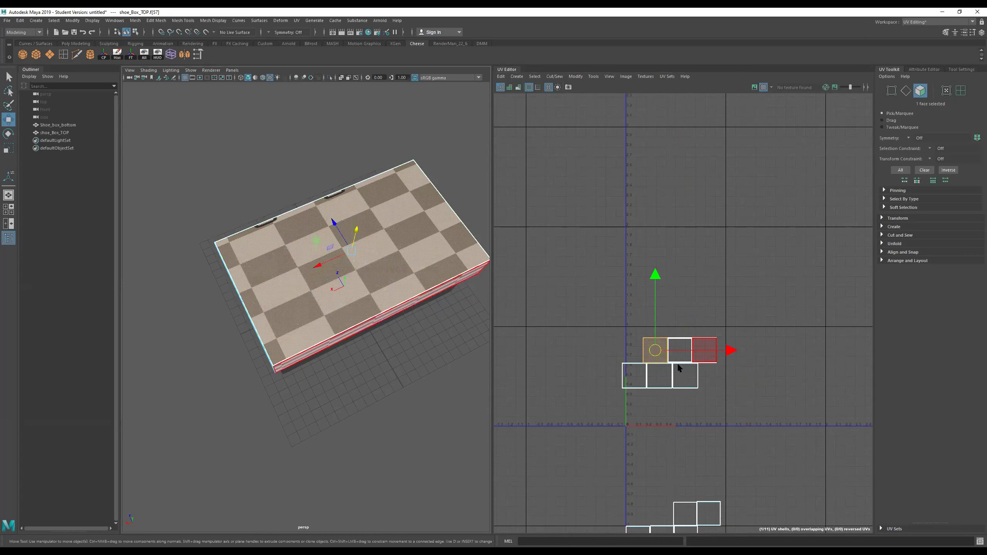
pyautogui.moveTo(655, 351); pyautogui.dragTo(659, 311)
pyautogui.keyDown('alt'); pyautogui.moveTo(390, 255); pyautogui.dragTo(383, 276); pyautogui.keyUp('alt')
pyautogui.keyDown('alt'); pyautogui.moveTo(383, 276); pyautogui.dragTo(324, 261, button='middle'); pyautogui.keyUp('alt')
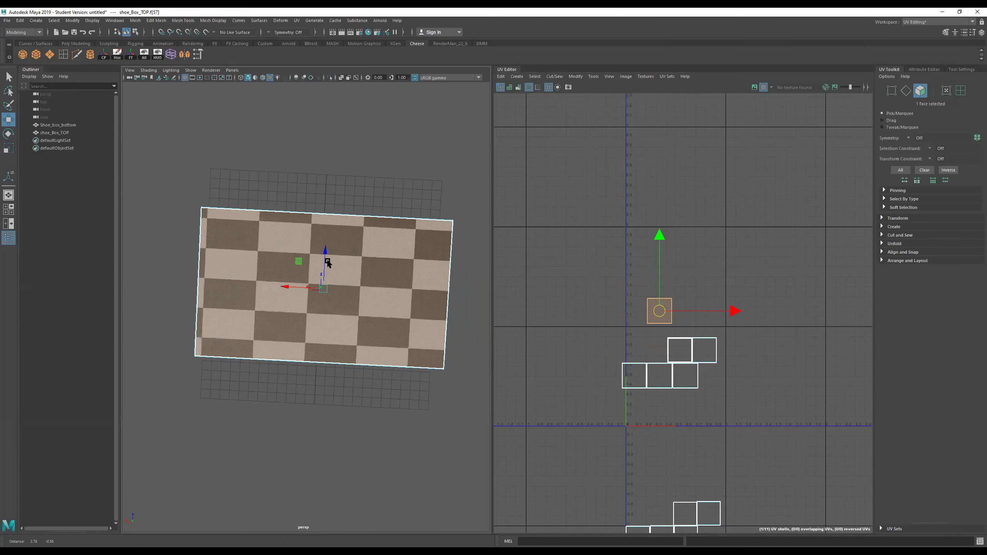
# - Stretch the top face's UV shell horizontally until the checker pattern on the lid looks square
pyautogui.press('r')
pyautogui.scroll(3, 690, 309)
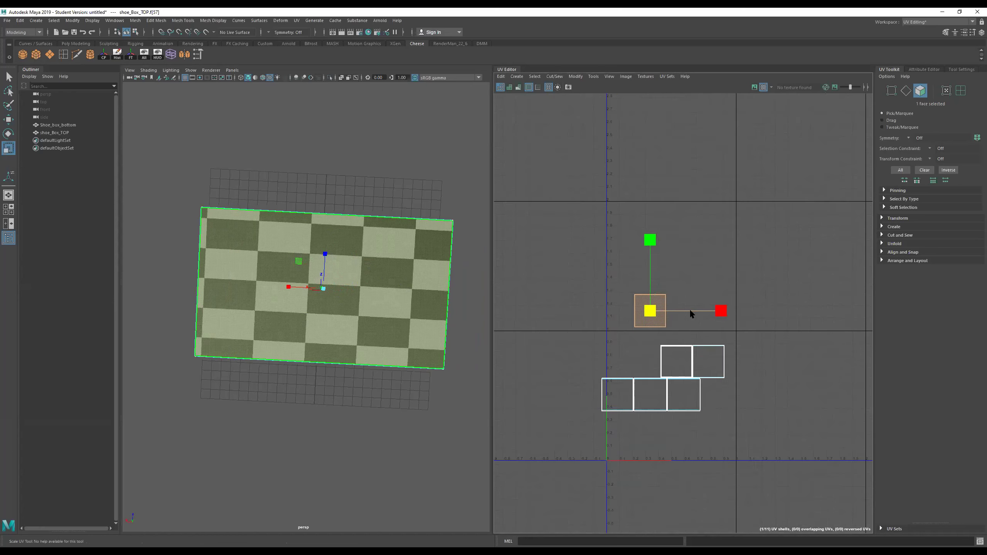
pyautogui.moveTo(714, 314); pyautogui.dragTo(772, 314)
pyautogui.moveTo(393, 368)
pyautogui.keyDown('alt'); pyautogui.mouseDown()
pyautogui.moveTo(403, 377)
pyautogui.moveTo(391, 380)
pyautogui.mouseUp(); pyautogui.keyUp('alt')
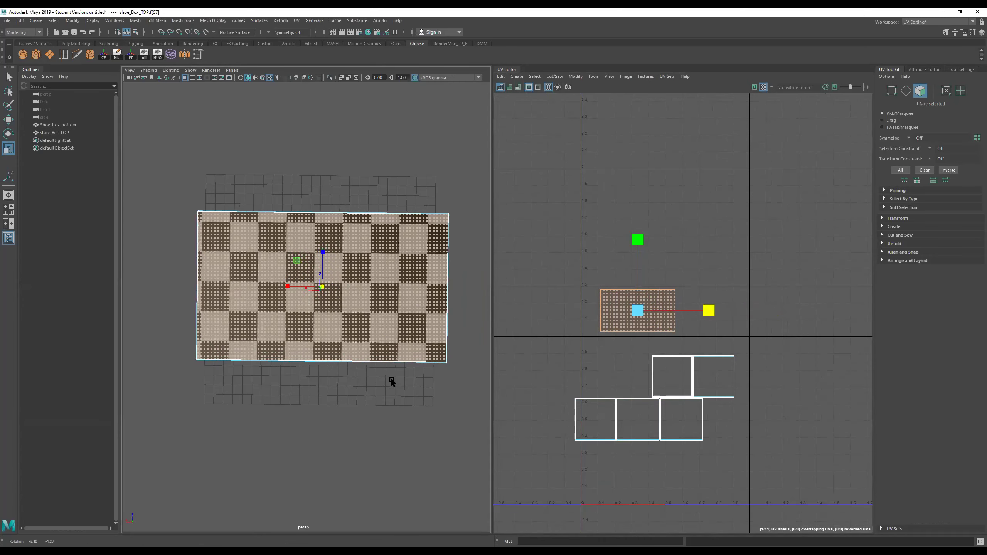
# - Scale the UV shell of one long lid side into a wide, low strip with square checkers and place it above the top-face shell
pyautogui.keyDown('alt'); pyautogui.moveTo(385, 424); pyautogui.dragTo(340, 288); pyautogui.keyUp('alt')
pyautogui.click(340, 286)
pyautogui.hotkey('shift', '.')
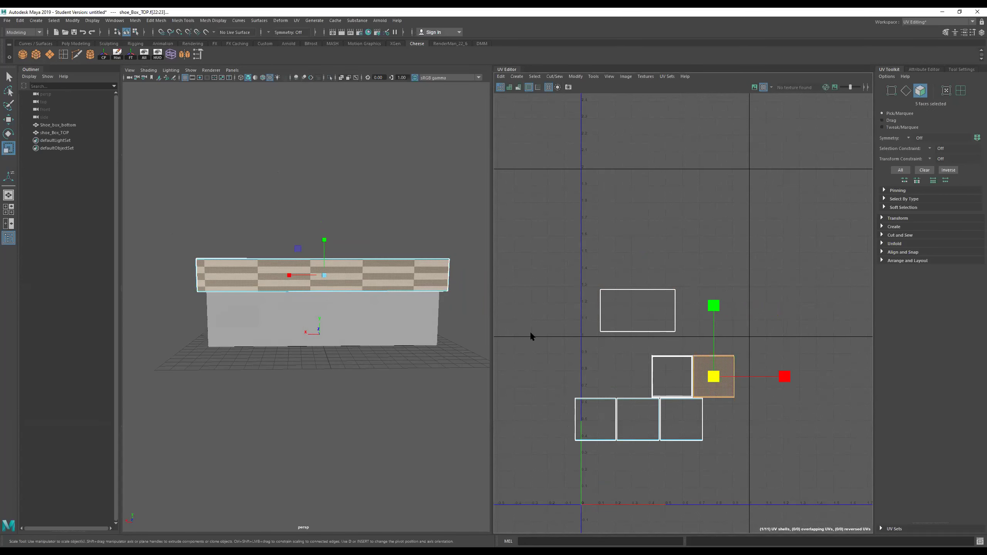
pyautogui.moveTo(712, 306); pyautogui.dragTo(791, 399)
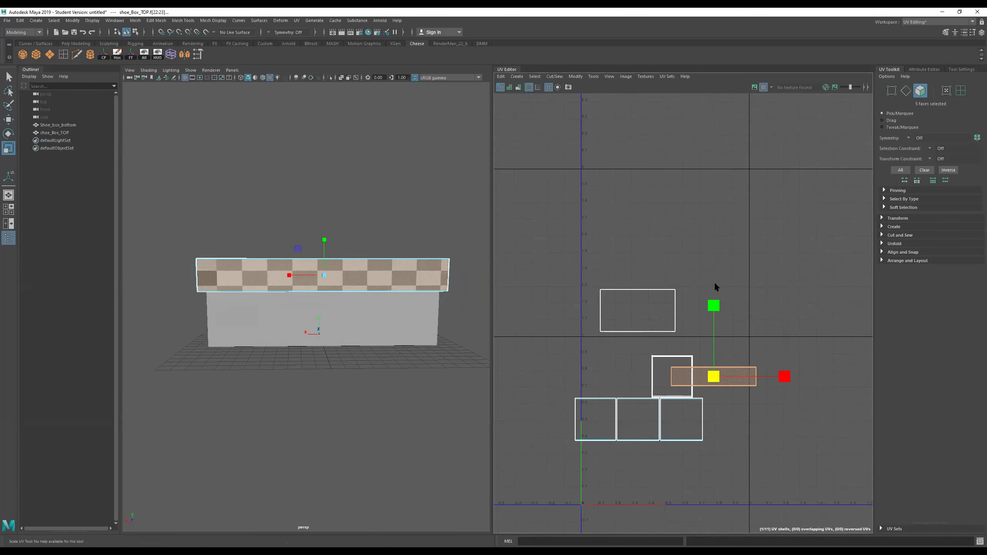
pyautogui.moveTo(716, 307); pyautogui.dragTo(715, 342)
pyautogui.moveTo(706, 383); pyautogui.dragTo(772, 387)
pyautogui.moveTo(714, 306)
pyautogui.mouseDown()
pyautogui.moveTo(716, 315)
pyautogui.moveTo(719, 287)
pyautogui.moveTo(719, 296)
pyautogui.mouseUp()
pyautogui.press('w')
pyautogui.moveTo(713, 376); pyautogui.dragTo(646, 276)
# - Select the complete UV shell of the lid's opposite long side, including its bevel faces
pyautogui.keyDown('alt'); pyautogui.moveTo(242, 312); pyautogui.dragTo(326, 300); pyautogui.keyUp('alt')
pyautogui.click(323, 298)
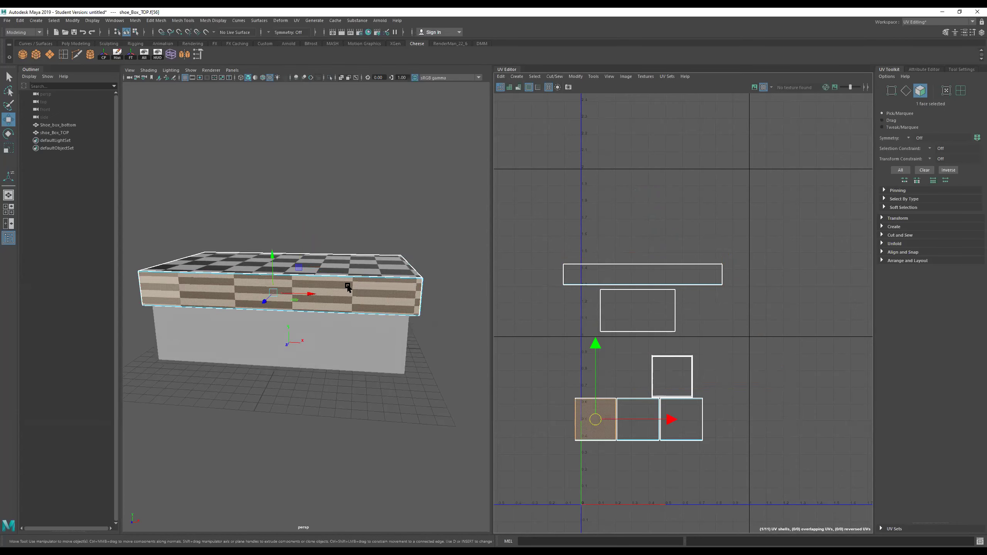
pyautogui.scroll(5, 597, 426)
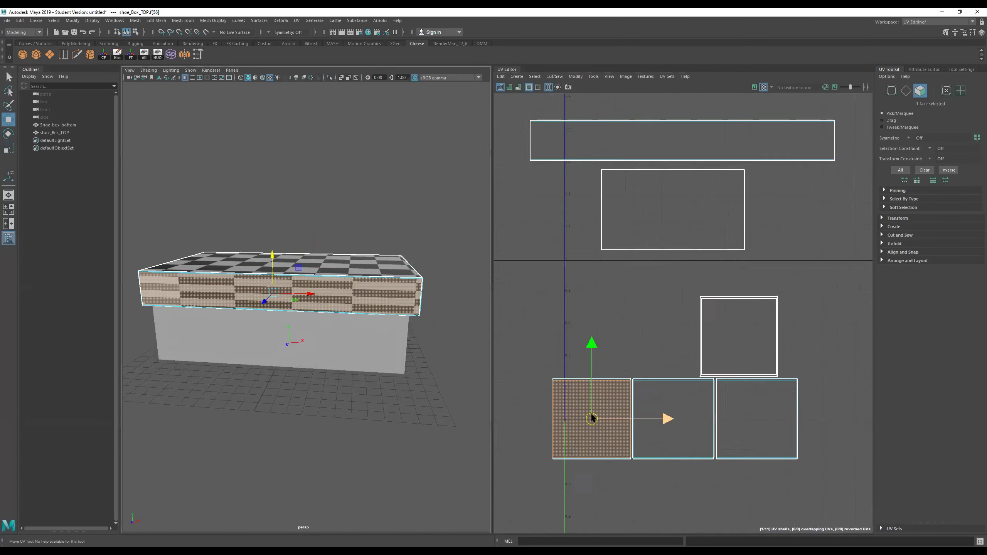
pyautogui.doubleClick(578, 397)
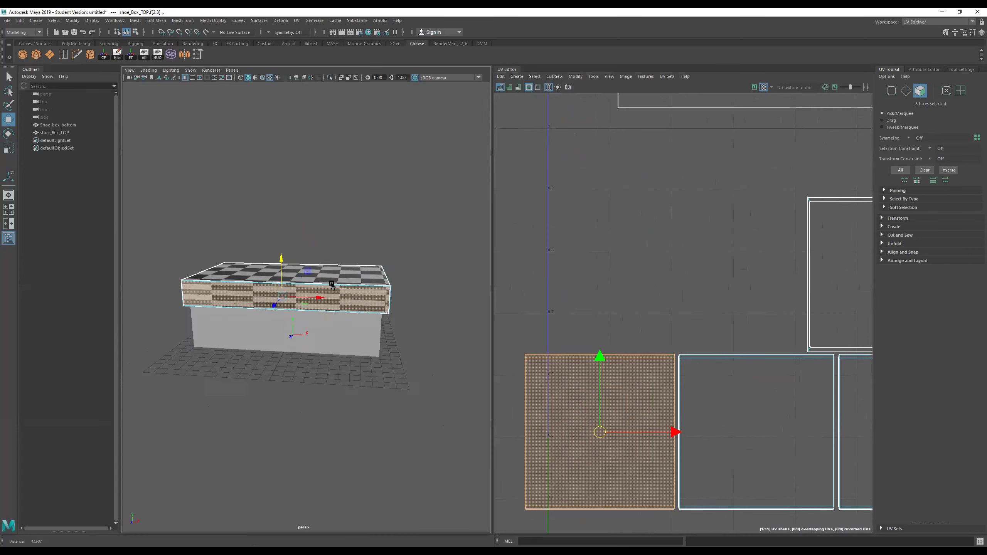
# - Scale the opposite long side's shell into a wide, low strip with square checkers and place it above the first side strip
pyautogui.press('r')
pyautogui.moveTo(604, 364); pyautogui.dragTo(743, 426)
pyautogui.keyDown('alt'); pyautogui.moveTo(406, 373); pyautogui.dragTo(400, 356); pyautogui.keyUp('alt')
pyautogui.keyDown('alt'); pyautogui.moveTo(400, 356); pyautogui.dragTo(644, 366, button='right'); pyautogui.keyUp('alt')
pyautogui.moveTo(601, 363); pyautogui.dragTo(604, 413)
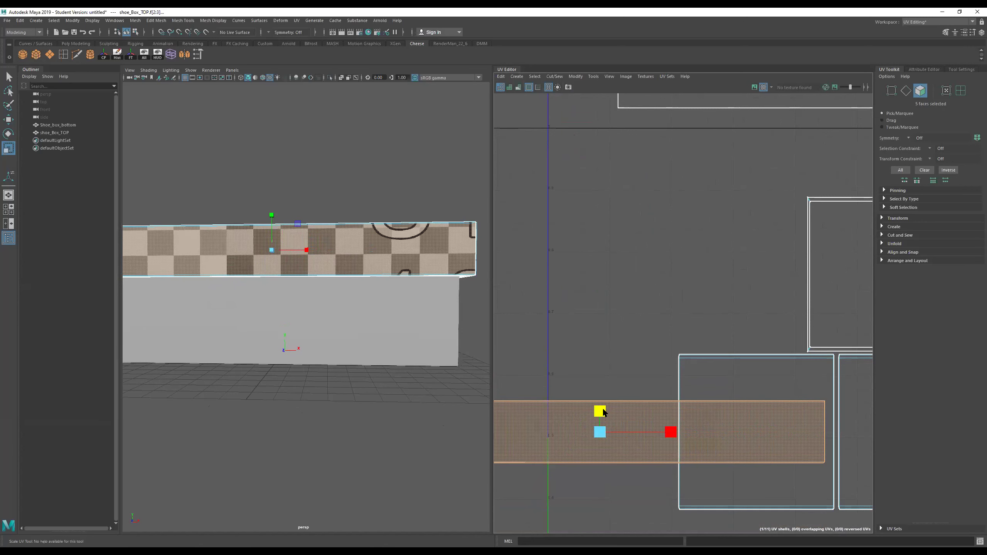
pyautogui.scroll(-6, 642, 393)
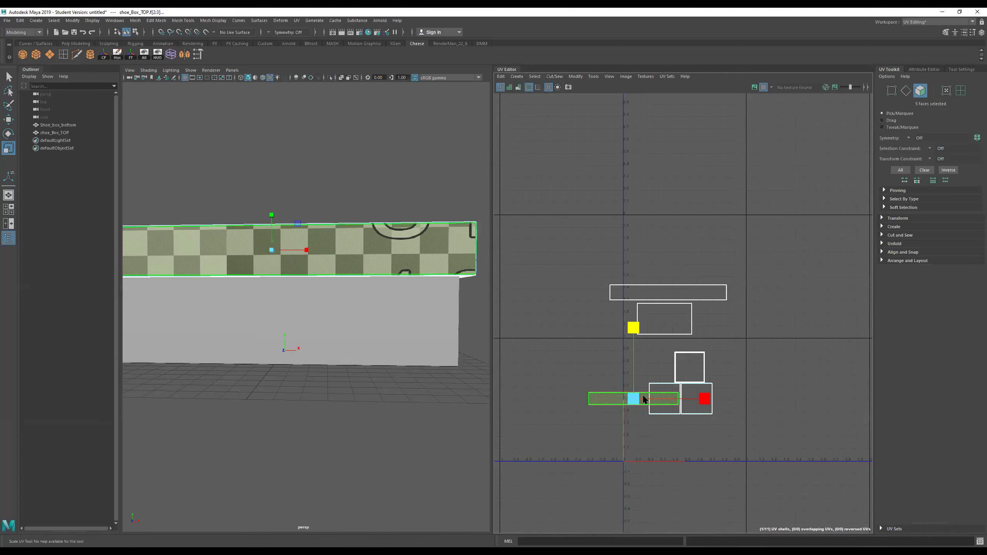
pyautogui.press('w')
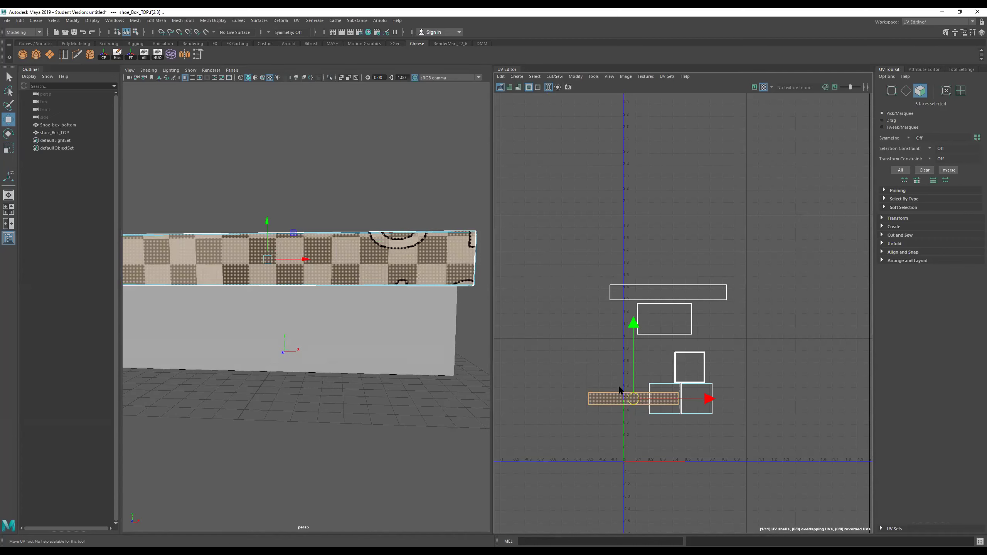
pyautogui.moveTo(632, 399); pyautogui.dragTo(667, 274)
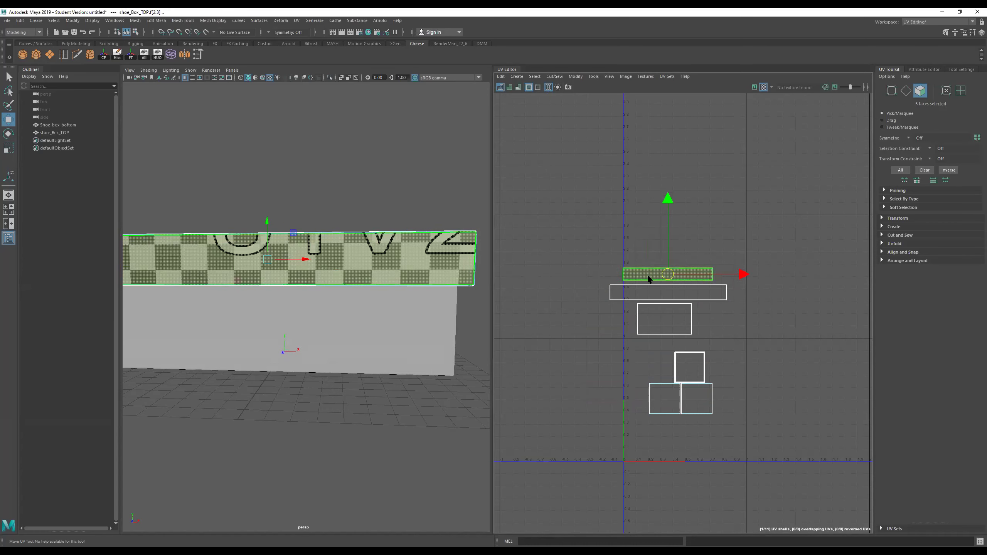
# - Select the complete UV shell of one short lid side and scale it into a wide, low strip with square checkers
pyautogui.scroll(-3, 394, 279)
pyautogui.keyDown('alt'); pyautogui.moveTo(395, 279); pyautogui.dragTo(289, 274); pyautogui.keyUp('alt')
pyautogui.click(287, 272)
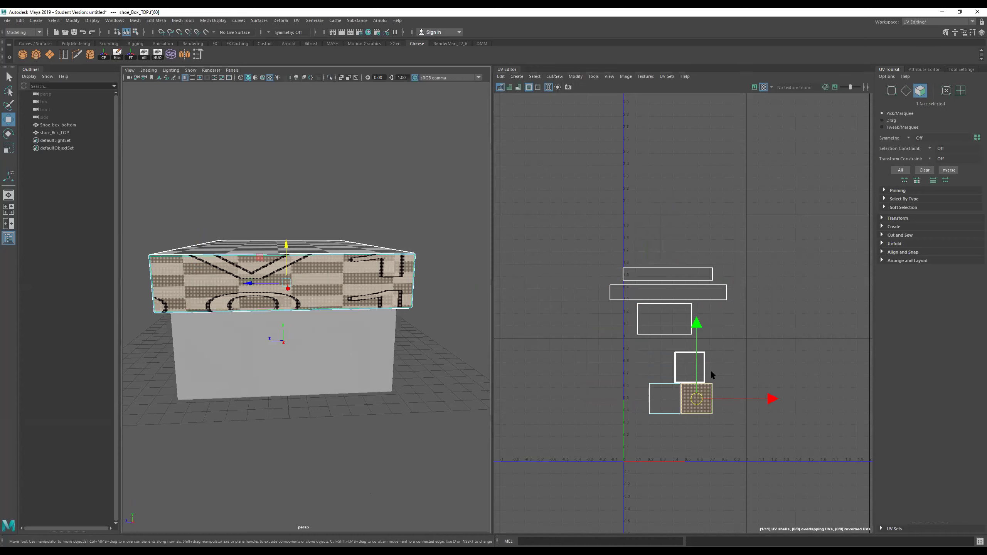
pyautogui.scroll(3, 700, 405)
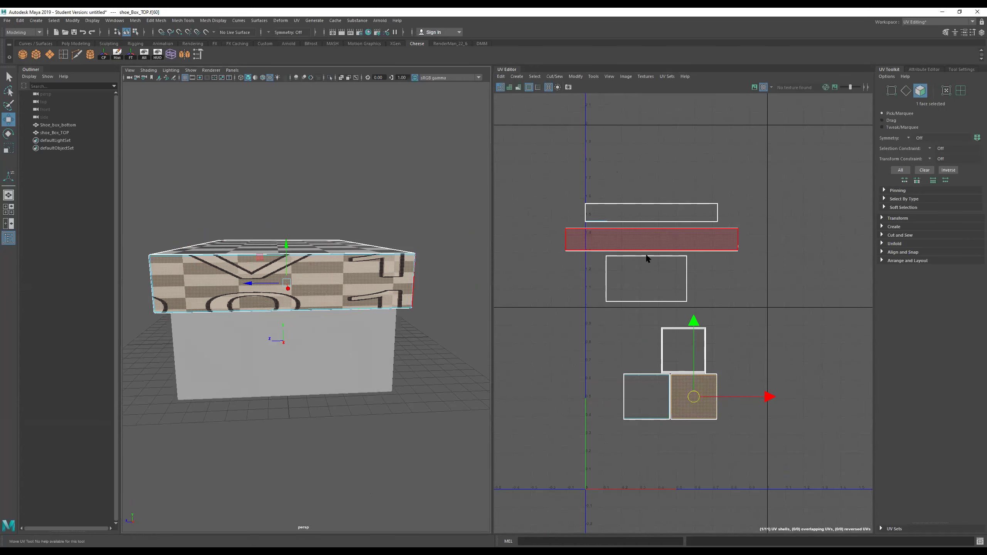
pyautogui.doubleClick(699, 408)
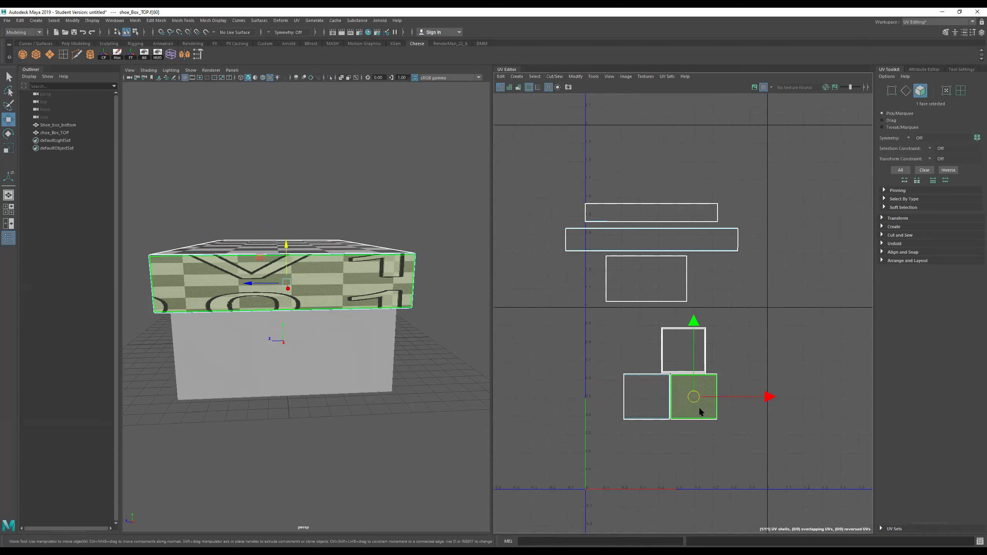
pyautogui.press('r')
pyautogui.moveTo(693, 325); pyautogui.dragTo(744, 399)
pyautogui.moveTo(694, 324); pyautogui.dragTo(694, 343)
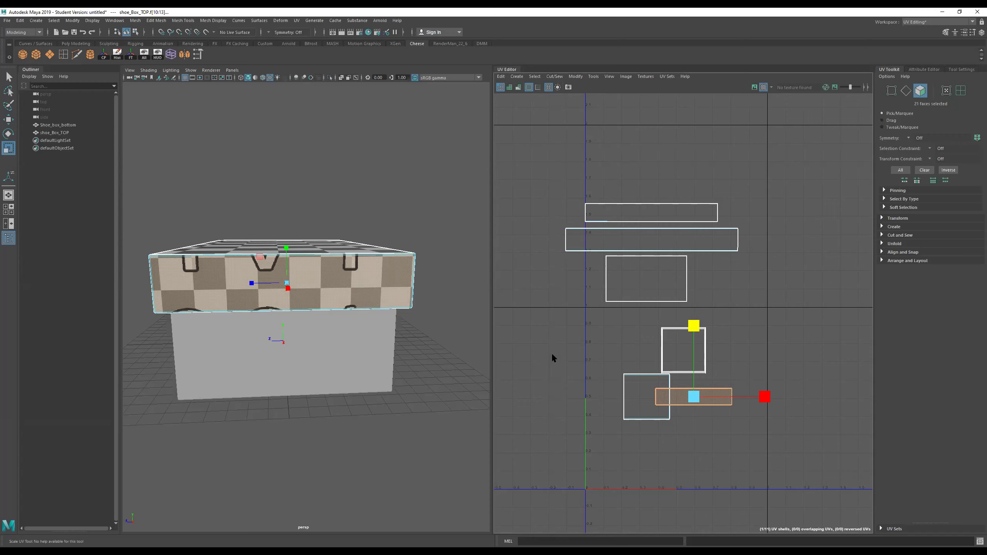
pyautogui.moveTo(366, 289)
pyautogui.keyDown('alt'); pyautogui.mouseDown()
pyautogui.moveTo(345, 281)
pyautogui.moveTo(362, 278)
pyautogui.mouseUp(); pyautogui.keyUp('alt')
pyautogui.keyDown('alt'); pyautogui.moveTo(362, 278); pyautogui.dragTo(396, 277, button='right'); pyautogui.keyUp('alt')
pyautogui.keyDown('alt'); pyautogui.moveTo(396, 277); pyautogui.dragTo(374, 279); pyautogui.keyUp('alt')
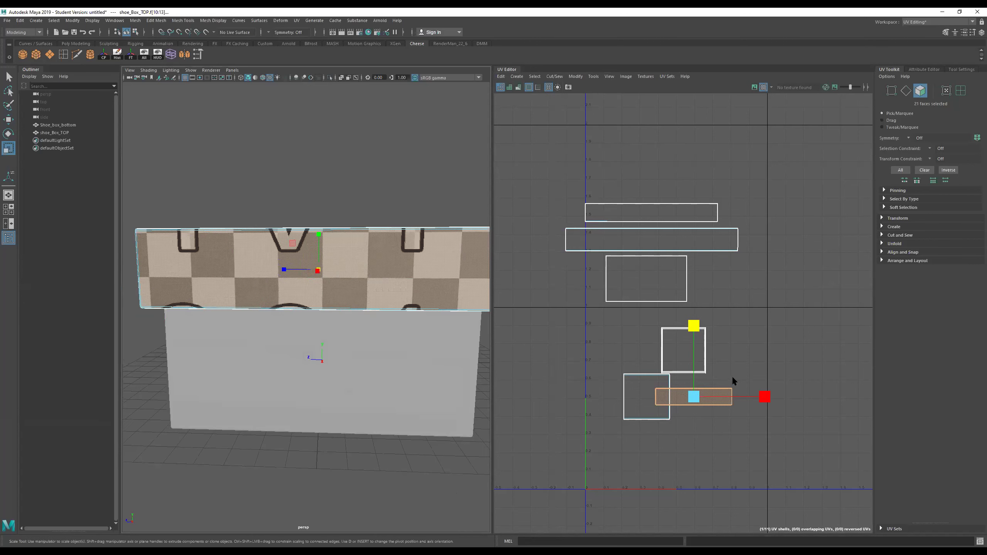
pyautogui.scroll(-4, 365, 259)
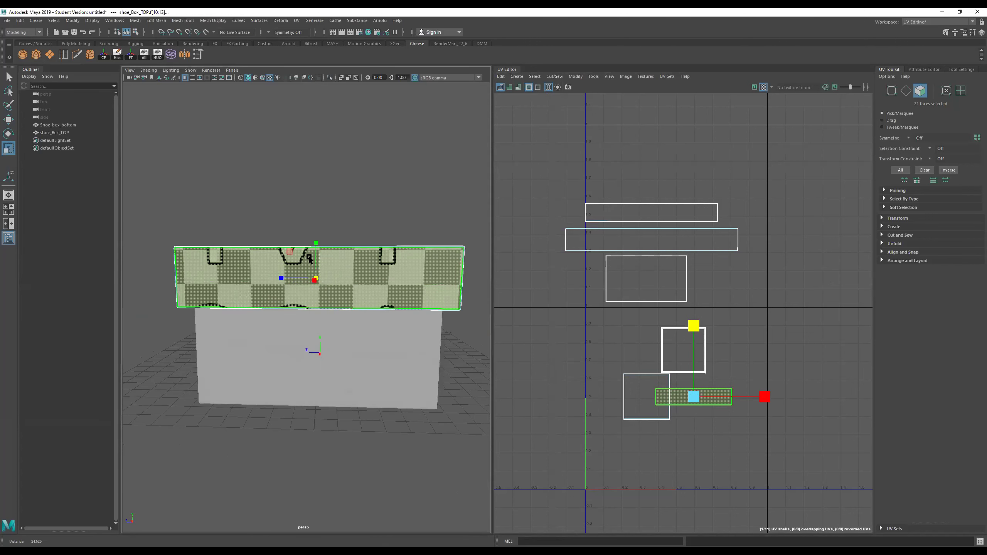
# - Scale the UV shell of the opposite short lid side into a low strip with square checkers and place it above the long-side strips
pyautogui.keyDown('alt'); pyautogui.moveTo(379, 285); pyautogui.dragTo(369, 323); pyautogui.keyUp('alt')
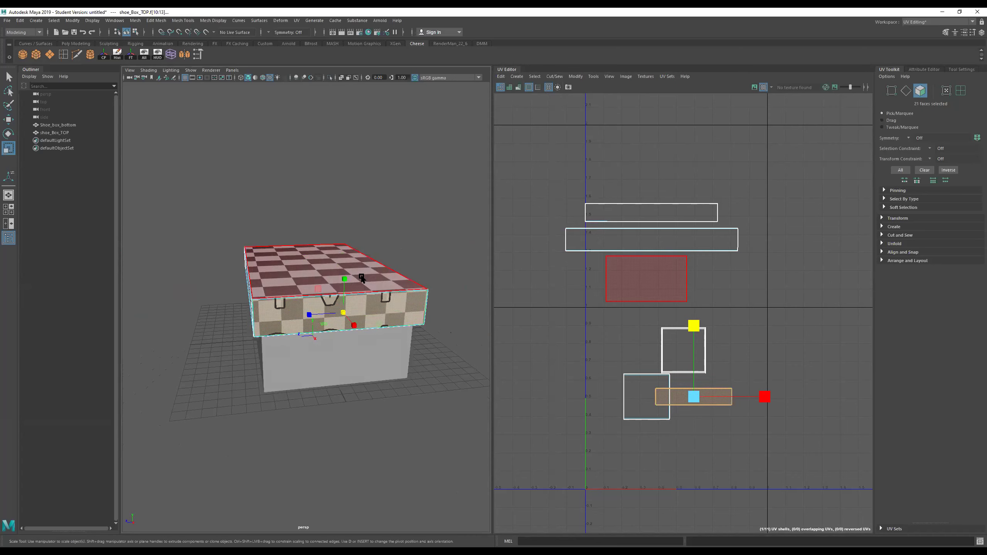
pyautogui.keyDown('alt'); pyautogui.moveTo(302, 274); pyautogui.dragTo(457, 277); pyautogui.keyUp('alt')
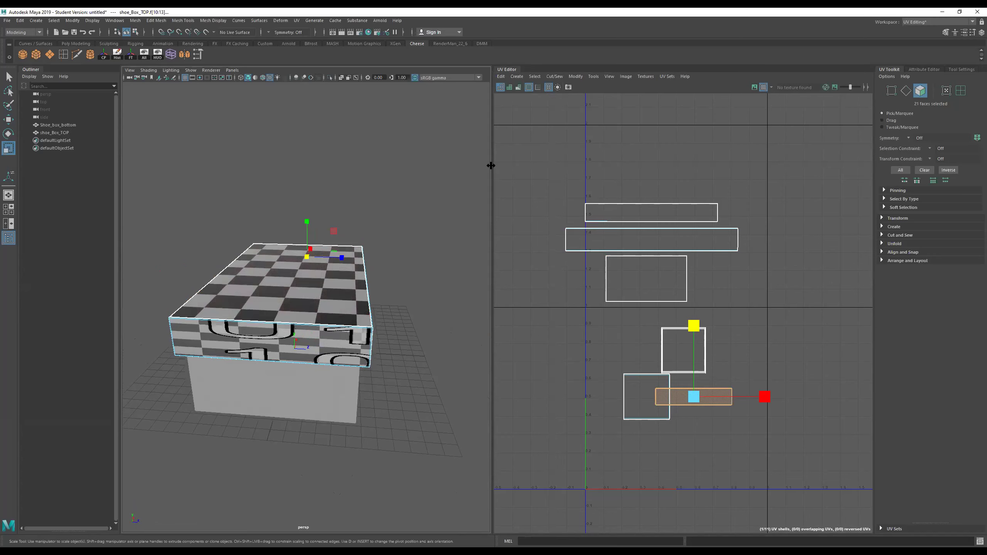
pyautogui.keyDown('alt'); pyautogui.moveTo(326, 301); pyautogui.dragTo(342, 274); pyautogui.keyUp('alt')
pyautogui.keyDown('alt'); pyautogui.moveTo(342, 274); pyautogui.dragTo(383, 269, button='right'); pyautogui.keyUp('alt')
pyautogui.keyDown('alt'); pyautogui.moveTo(383, 268); pyautogui.dragTo(428, 303); pyautogui.keyUp('alt')
pyautogui.keyDown('alt'); pyautogui.moveTo(336, 305); pyautogui.dragTo(307, 310); pyautogui.keyUp('alt')
pyautogui.click(306, 310)
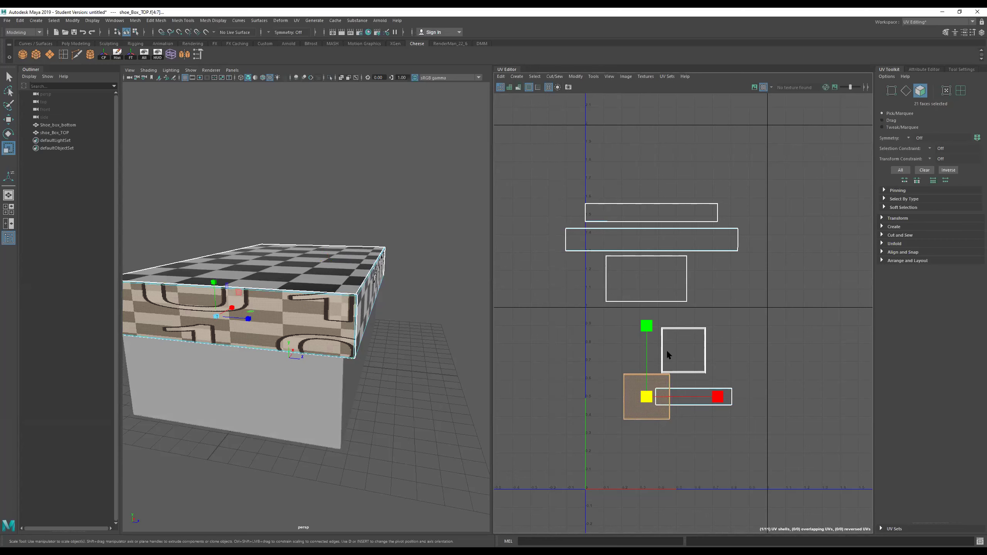
pyautogui.moveTo(648, 333); pyautogui.dragTo(719, 409)
pyautogui.keyDown('alt'); pyautogui.moveTo(434, 336); pyautogui.dragTo(420, 319); pyautogui.keyUp('alt')
pyautogui.moveTo(651, 332); pyautogui.dragTo(654, 355)
pyautogui.press('w')
pyautogui.moveTo(647, 392); pyautogui.dragTo(658, 177)
# - Move the first short side's strip above the other strips, at the head of the stack
pyautogui.keyDown('alt'); pyautogui.moveTo(387, 266); pyautogui.dragTo(152, 273); pyautogui.keyUp('alt')
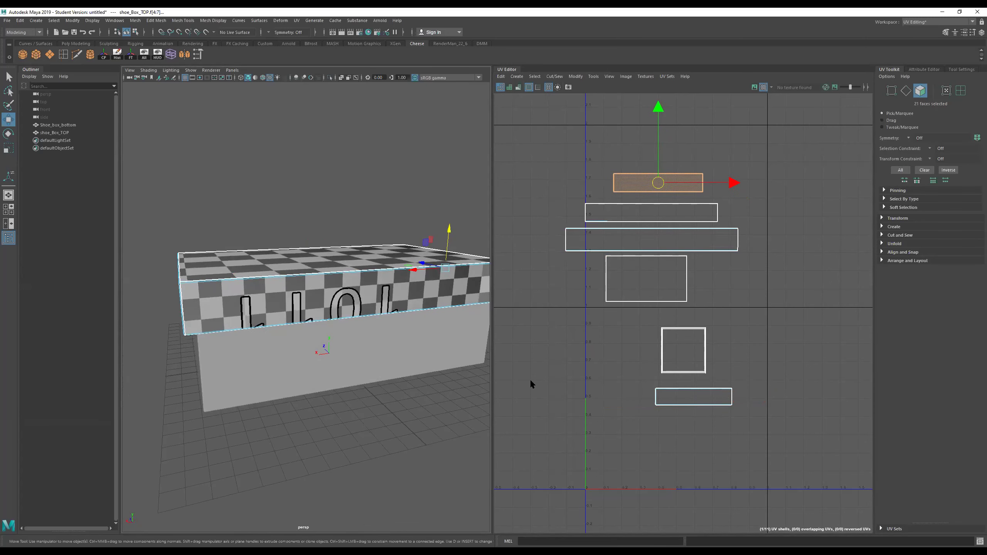
pyautogui.click(699, 395)
pyautogui.keyDown('alt'); pyautogui.moveTo(348, 306); pyautogui.dragTo(256, 308); pyautogui.keyUp('alt')
pyautogui.moveTo(695, 397); pyautogui.dragTo(657, 154)
# - Select the remaining square shell, check its faces on the lid, and move it down out of the UV tile beside the other unused shells
pyautogui.moveTo(734, 318); pyautogui.dragTo(642, 392)
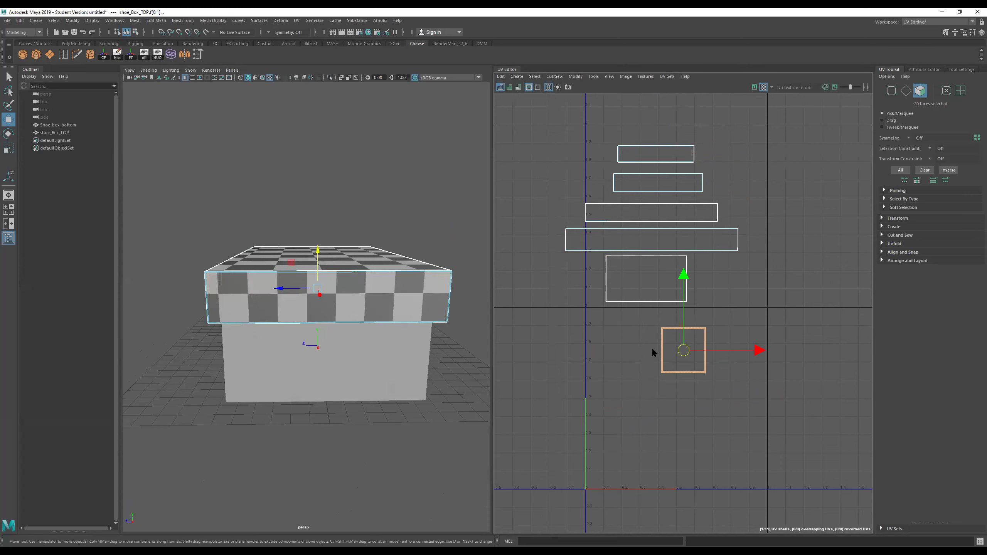
pyautogui.keyDown('alt'); pyautogui.moveTo(321, 300); pyautogui.dragTo(408, 269); pyautogui.keyUp('alt')
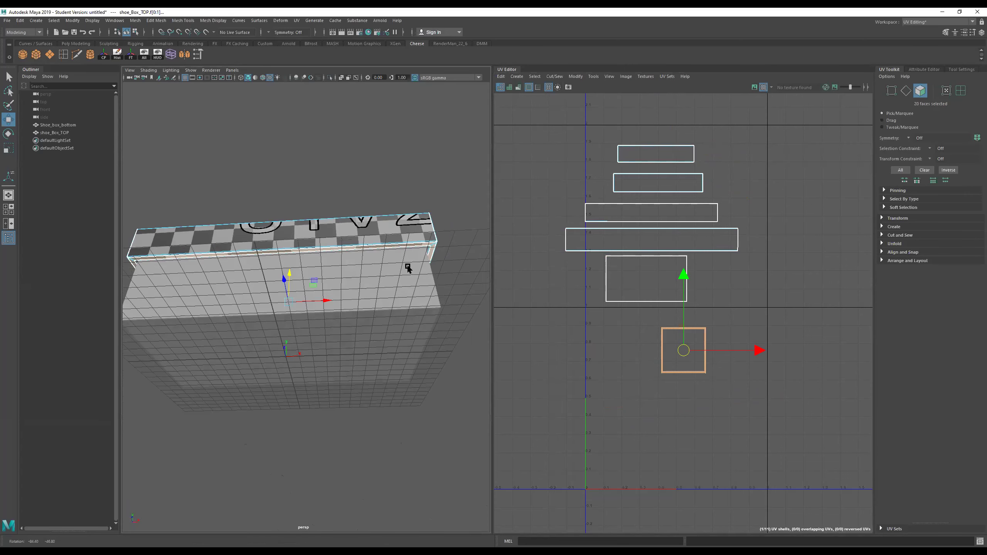
pyautogui.press('r')
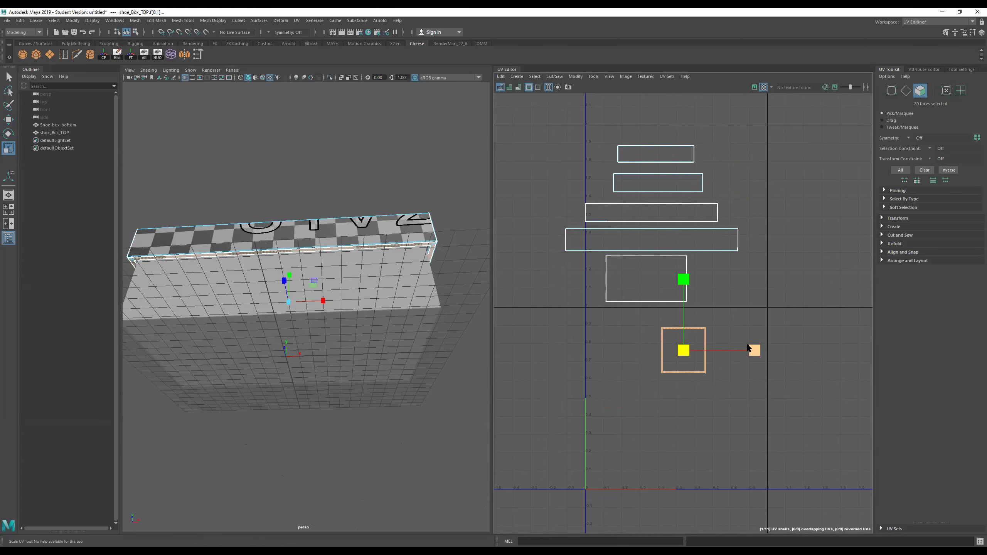
pyautogui.scroll(1, 694, 333)
pyautogui.moveTo(346, 247)
pyautogui.keyDown('alt'); pyautogui.mouseDown()
pyautogui.moveTo(359, 221)
pyautogui.moveTo(346, 222)
pyautogui.moveTo(485, 326)
pyautogui.moveTo(459, 308)
pyautogui.mouseUp(); pyautogui.keyUp('alt')
pyautogui.press('4')
pyautogui.press('5')
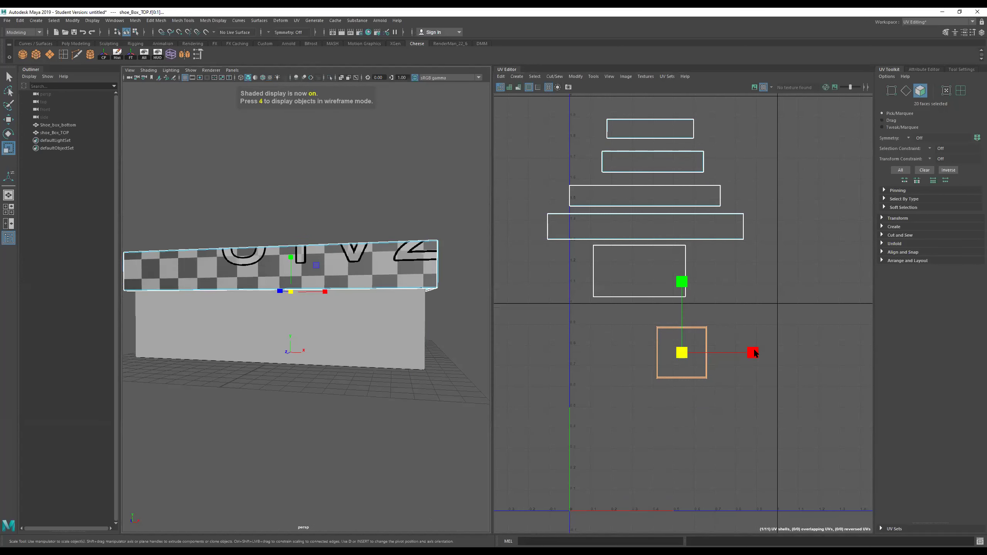
pyautogui.scroll(-3, 755, 350)
pyautogui.press('q')
pyautogui.scroll(-2, 733, 349)
pyautogui.press('w')
pyautogui.moveTo(704, 380); pyautogui.dragTo(686, 478, button='middle')
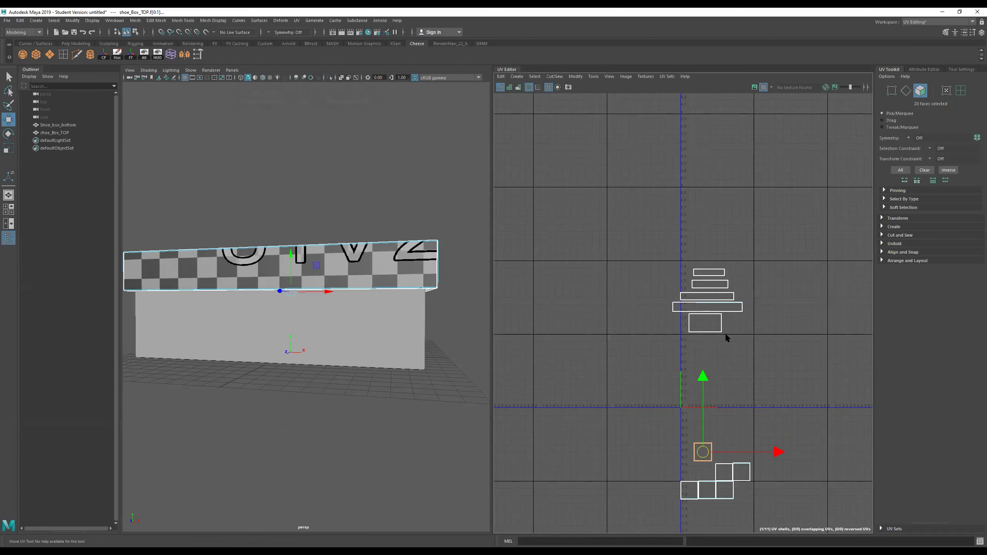
# - Select all UVs of the lid's top-face shell and get its texel density at map size 2048
pyautogui.scroll(3, 726, 332)
pyautogui.keyDown('alt'); pyautogui.moveTo(435, 266); pyautogui.dragTo(374, 275); pyautogui.keyUp('alt')
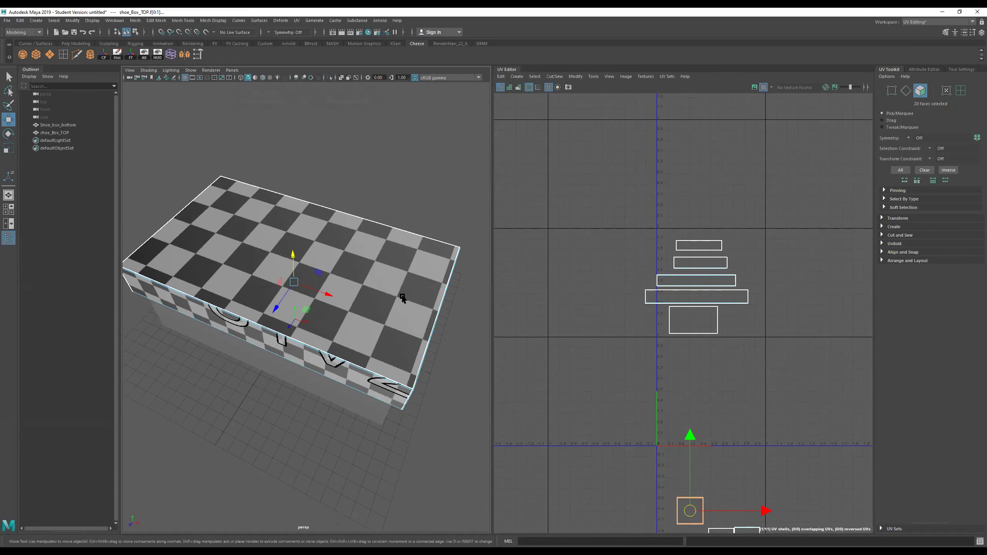
pyautogui.click(374, 275)
pyautogui.moveTo(393, 317)
pyautogui.keyDown('alt'); pyautogui.mouseDown()
pyautogui.moveTo(433, 338)
pyautogui.moveTo(399, 335)
pyautogui.moveTo(408, 313)
pyautogui.mouseUp(); pyautogui.keyUp('alt')
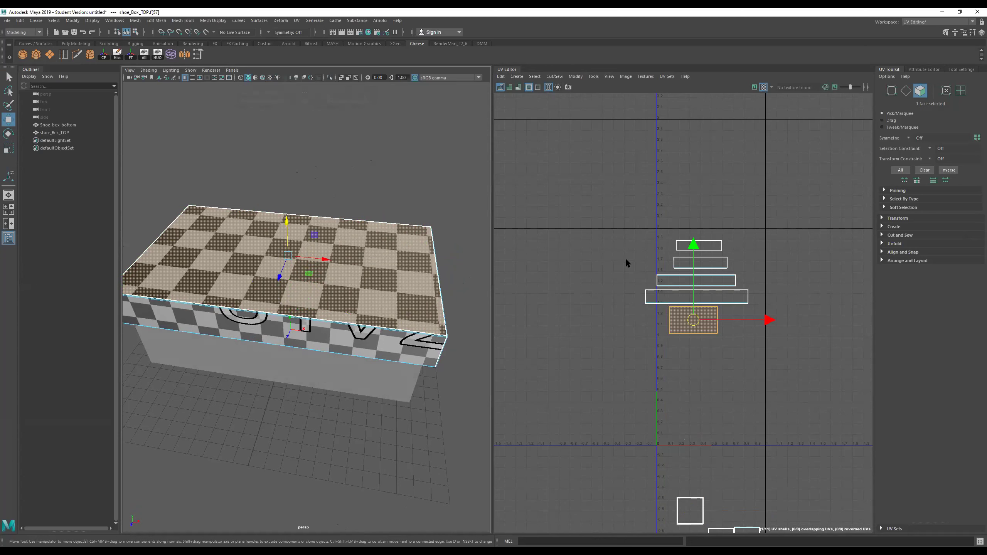
pyautogui.click(882, 252)
pyautogui.click(882, 252)
pyautogui.click(882, 218)
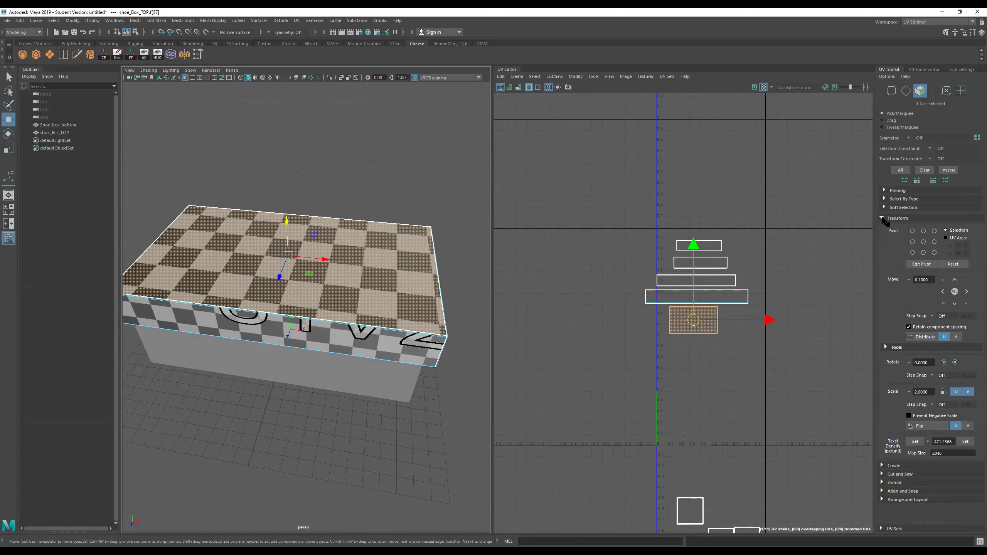
pyautogui.scroll(3, 699, 272)
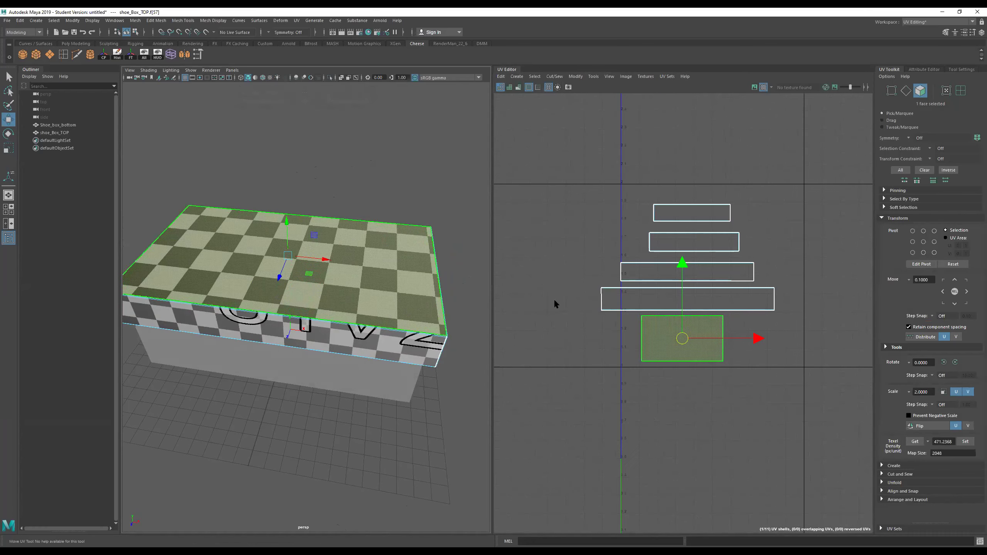
pyautogui.keyDown('alt'); pyautogui.moveTo(389, 272); pyautogui.dragTo(428, 241); pyautogui.keyUp('alt')
pyautogui.moveTo(665, 345); pyautogui.dragTo(722, 354, button='right')
pyautogui.doubleClick(723, 362)
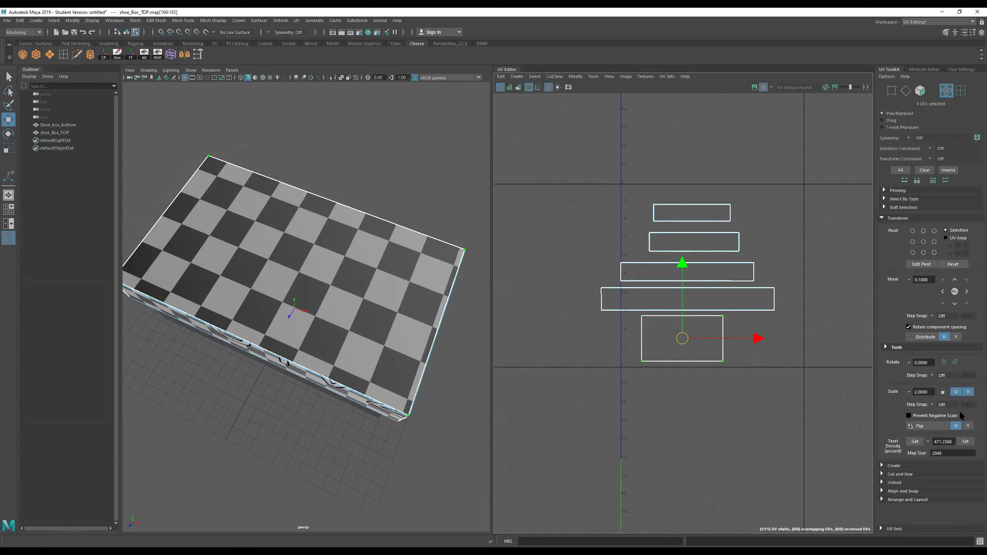
pyautogui.click(915, 443)
# - Set the texel density of the four lid side shells to the top face's 42.4296
pyautogui.moveTo(790, 186); pyautogui.dragTo(566, 313)
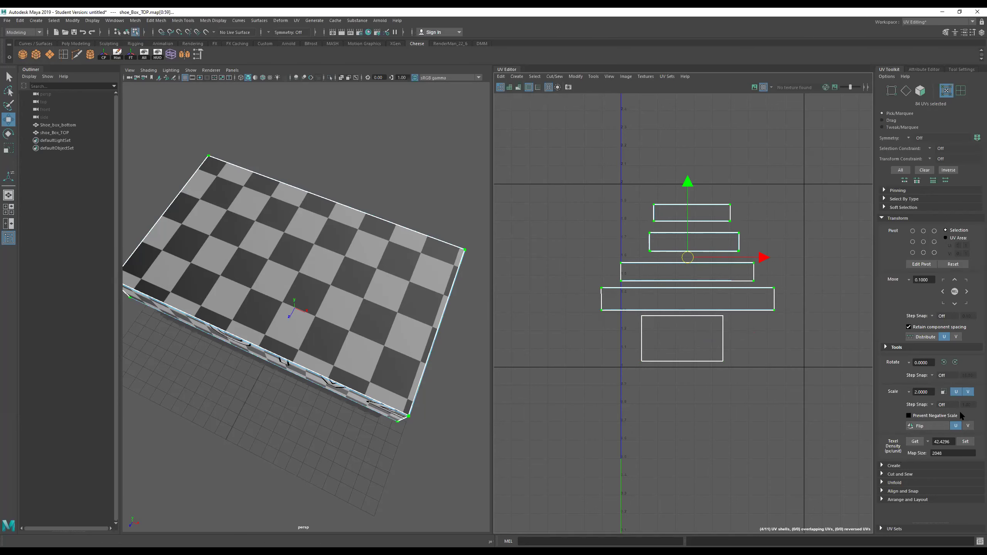
pyautogui.click(966, 441)
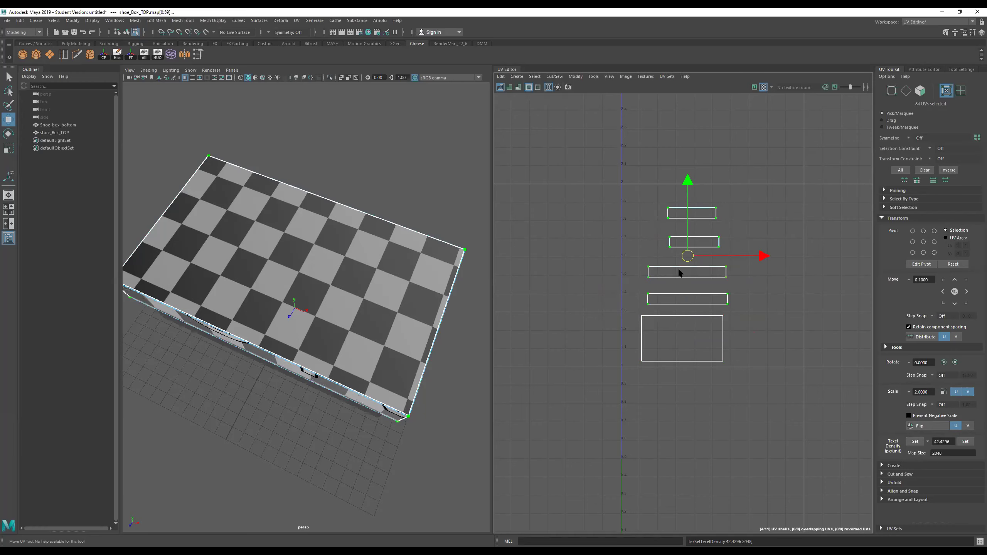
pyautogui.keyDown('alt'); pyautogui.moveTo(389, 357); pyautogui.dragTo(391, 316); pyautogui.keyUp('alt')
# - Try to enlarge the top-face shell and the four side shells together, and undo the scaling
pyautogui.moveTo(783, 169); pyautogui.dragTo(600, 396)
pyautogui.press('r')
pyautogui.moveTo(687, 290); pyautogui.dragTo(723, 300)
pyautogui.keyDown('alt'); pyautogui.moveTo(391, 265); pyautogui.dragTo(447, 308); pyautogui.keyUp('alt')
pyautogui.scroll(-6, 700, 339)
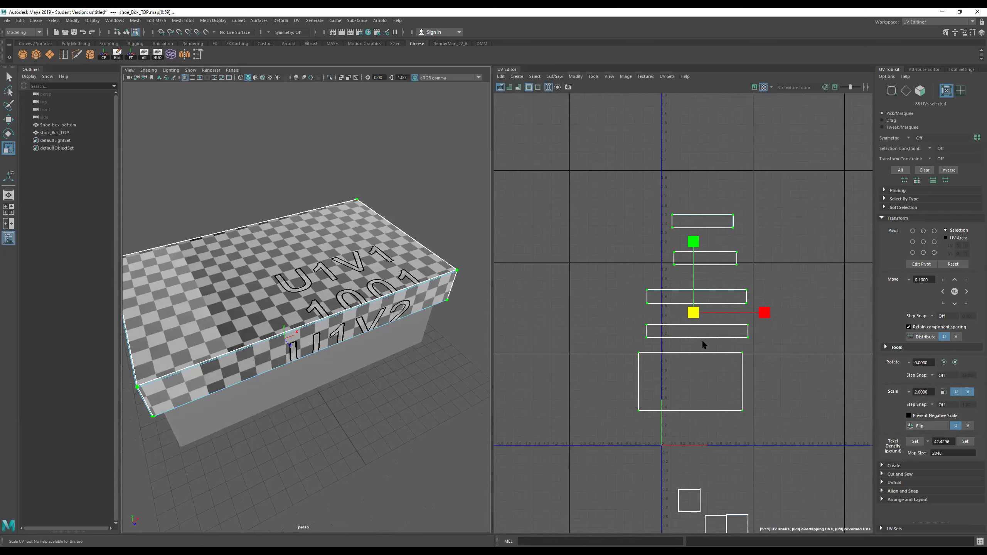
pyautogui.scroll(-1, 739, 404)
pyautogui.scroll(2, 750, 373)
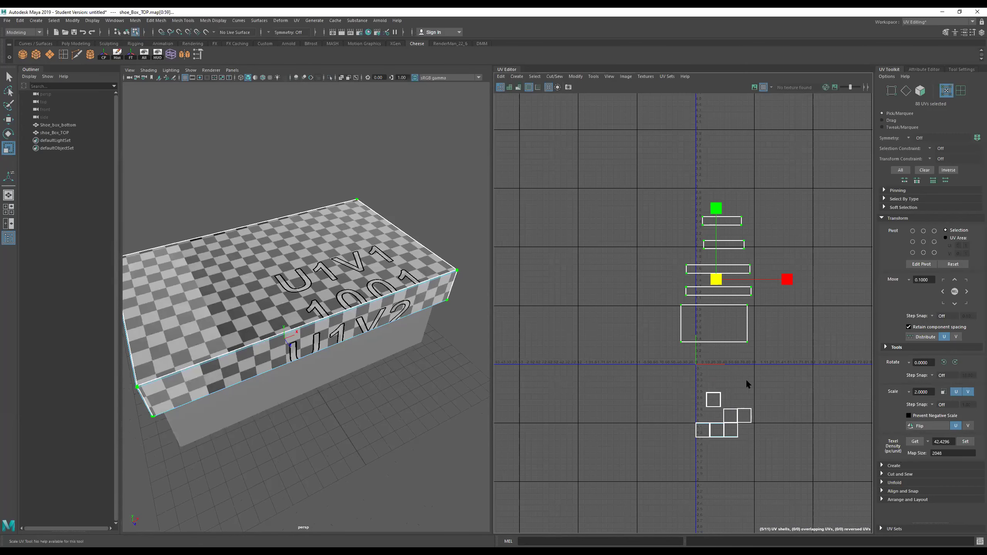
pyautogui.scroll(2, 747, 381)
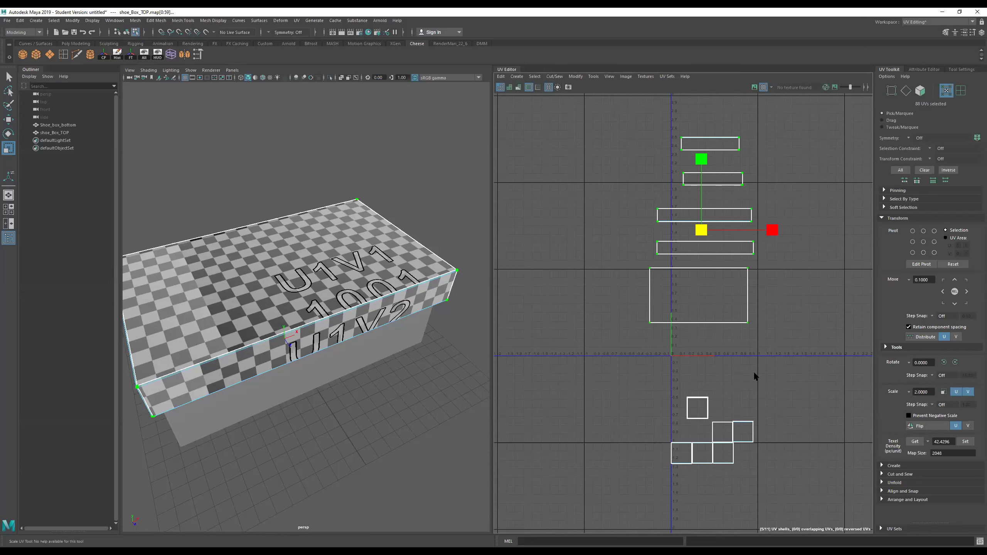
pyautogui.hotkey('ctrl', 'z')
# - Select only the top-face shell's UVs and re-read their texel density
pyautogui.keyDown('alt'); pyautogui.moveTo(299, 295); pyautogui.dragTo(368, 271); pyautogui.keyUp('alt')
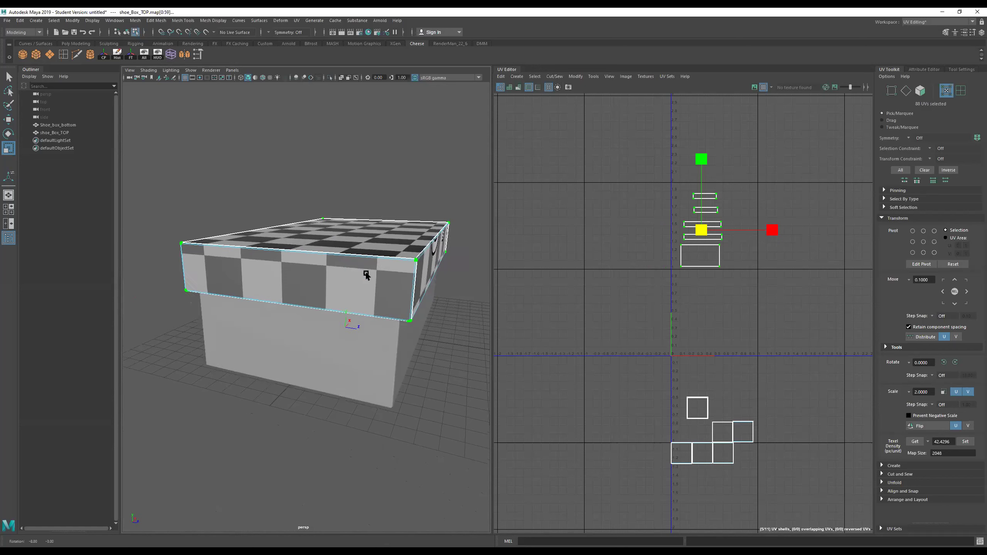
pyautogui.scroll(2, 732, 232)
pyautogui.click(713, 287)
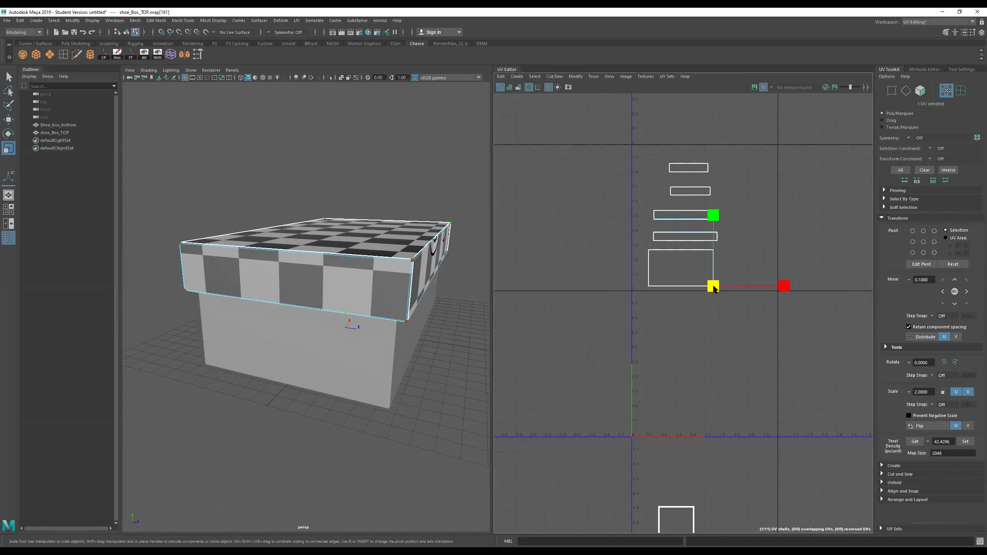
pyautogui.scroll(3, 702, 284)
pyautogui.rightClick(718, 287)
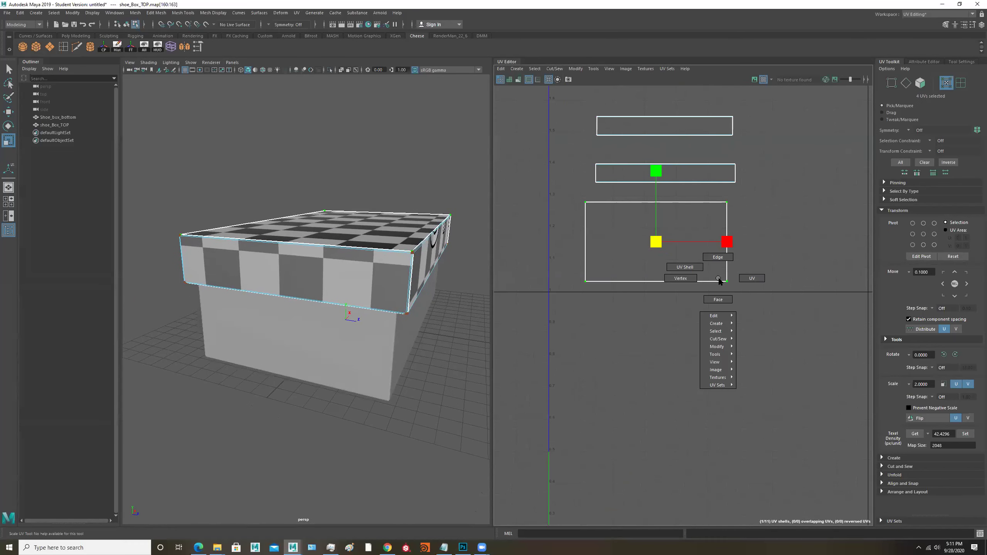
pyautogui.moveTo(771, 255); pyautogui.dragTo(752, 278, button='right')
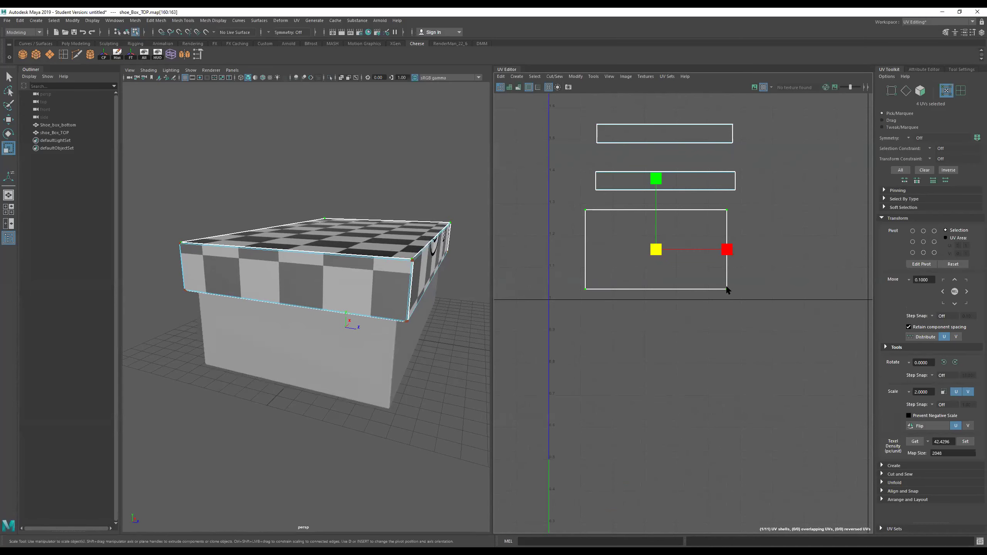
pyautogui.keyDown('alt'); pyautogui.moveTo(417, 272); pyautogui.dragTo(381, 273); pyautogui.keyUp('alt')
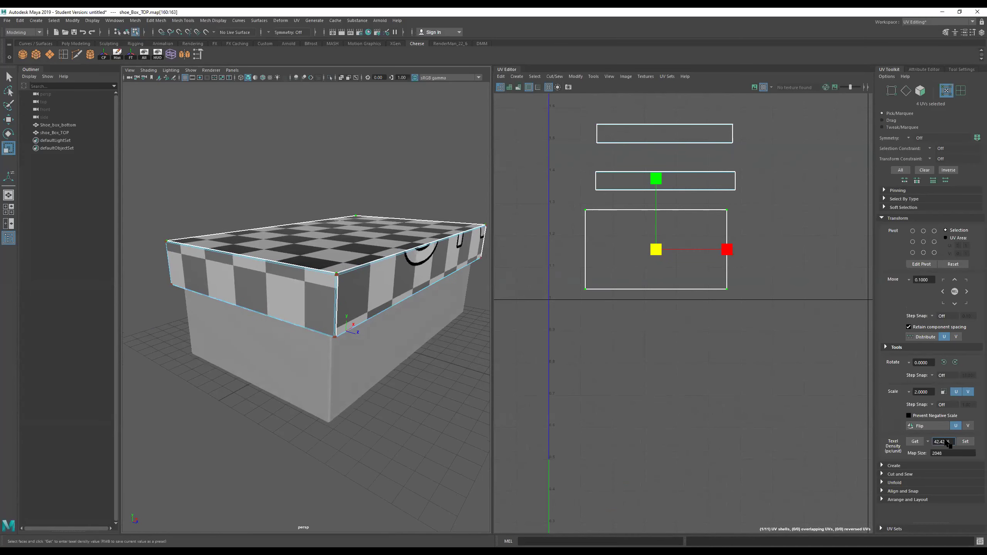
pyautogui.press('Tab')
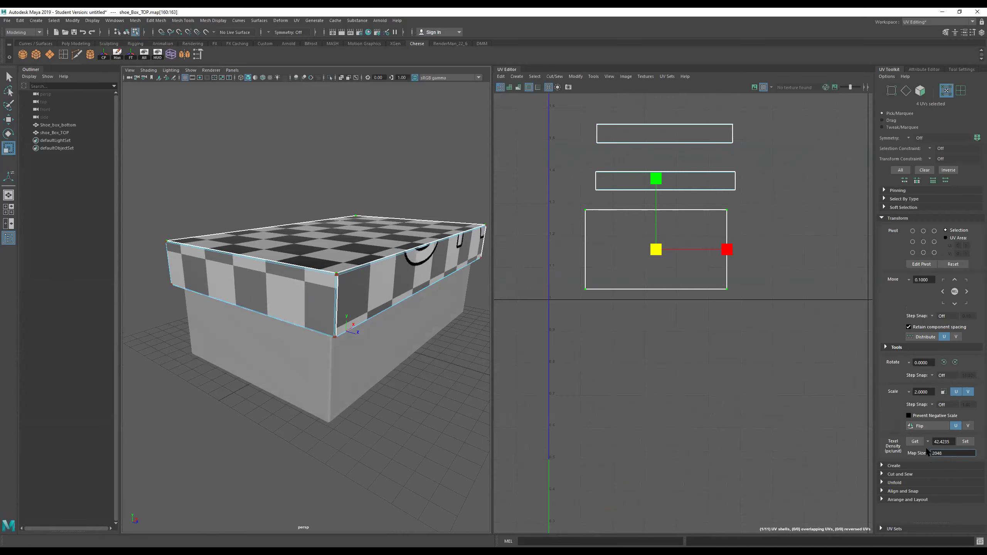
pyautogui.click(916, 442)
pyautogui.click(918, 442)
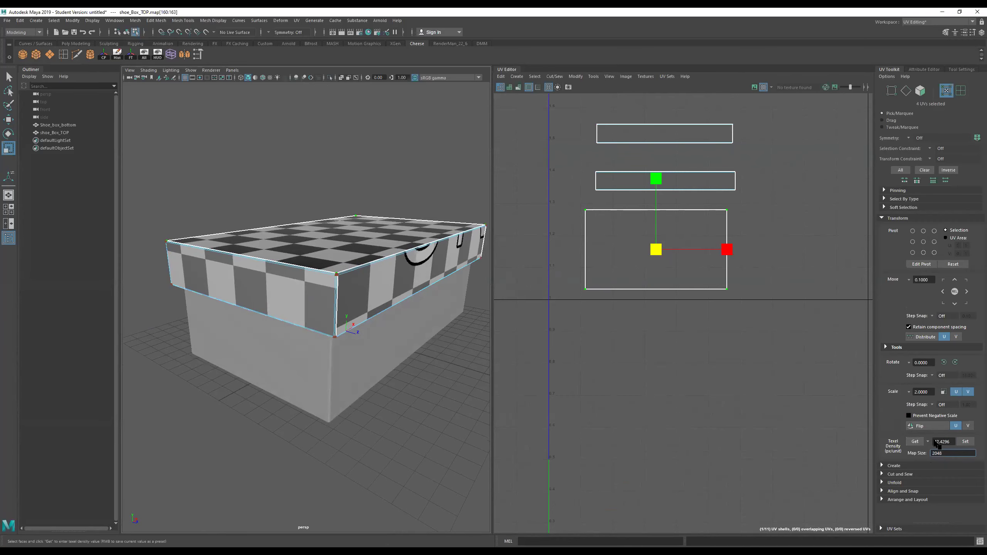
# - Enlarge the top-face shell uniformly and set the four side shells to its texel density of 56.0256
pyautogui.moveTo(656, 251); pyautogui.dragTo(677, 256)
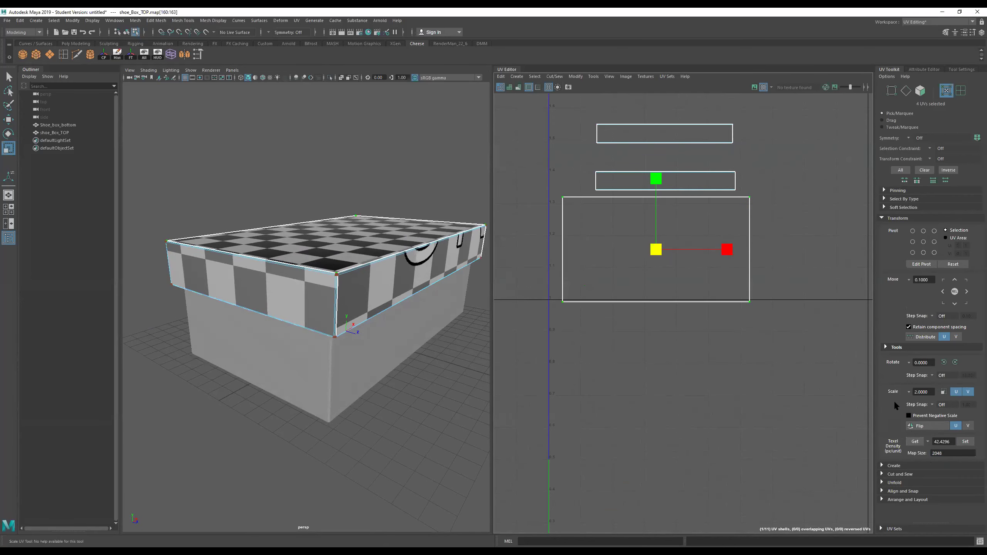
pyautogui.click(915, 442)
pyautogui.keyDown('alt'); pyautogui.moveTo(672, 229); pyautogui.dragTo(661, 372, button='middle'); pyautogui.keyUp('alt')
pyautogui.keyDown('alt'); pyautogui.moveTo(363, 264); pyautogui.dragTo(331, 308); pyautogui.keyUp('alt')
pyautogui.moveTo(771, 115); pyautogui.dragTo(527, 348)
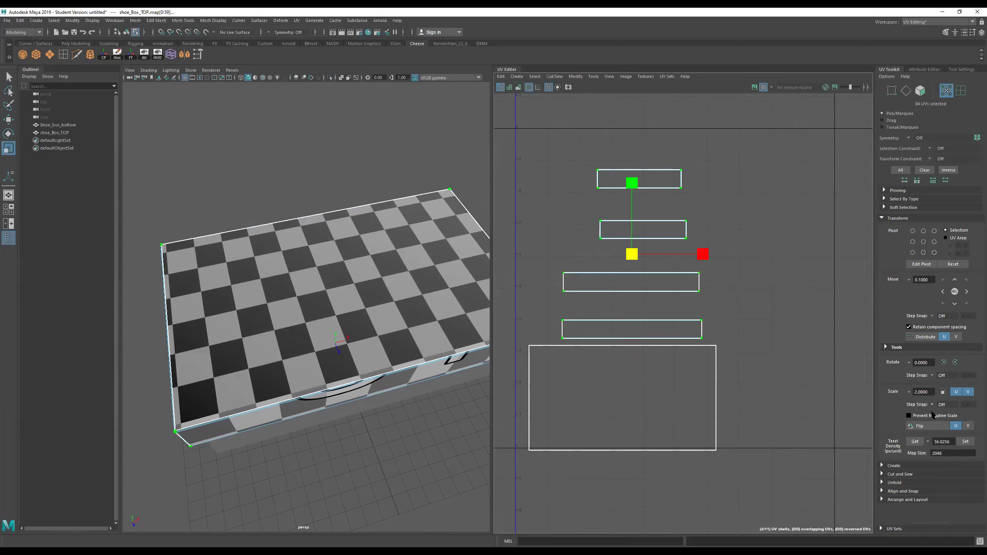
pyautogui.click(962, 443)
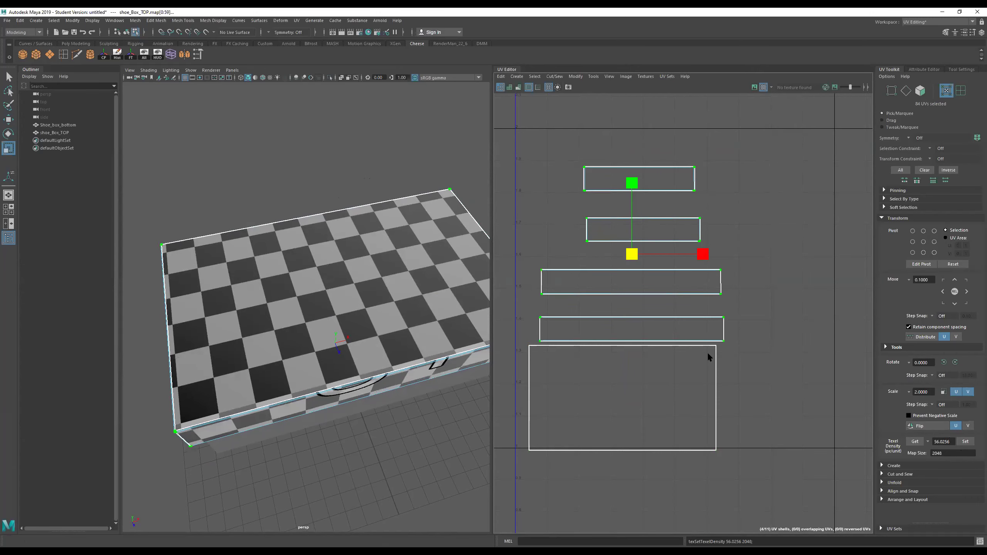
# - Select the top-face shell and the four side shells in turn to review their texel density against the checkers on the lid
pyautogui.keyDown('alt'); pyautogui.moveTo(363, 346); pyautogui.dragTo(361, 299); pyautogui.keyUp('alt')
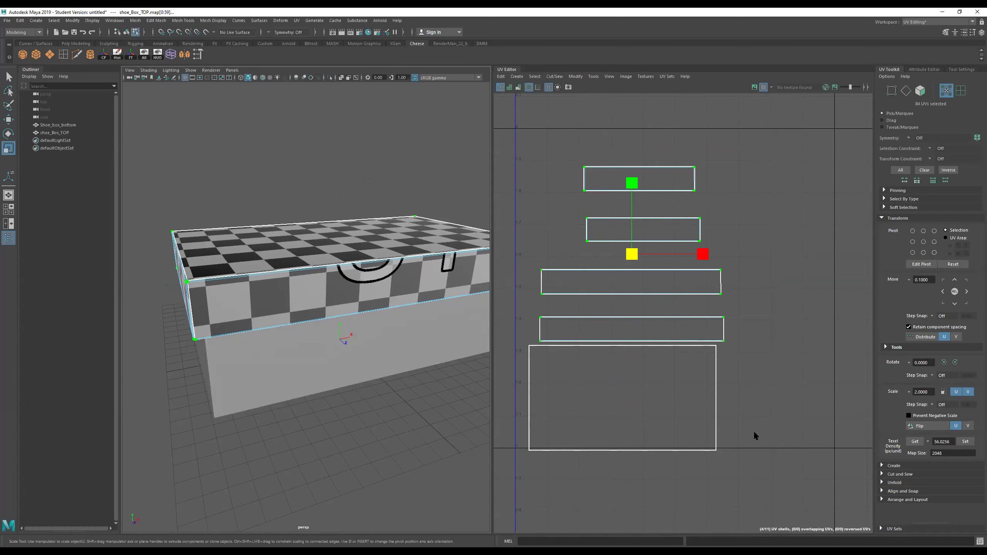
pyautogui.keyDown('alt'); pyautogui.moveTo(753, 363); pyautogui.dragTo(775, 331, button='middle'); pyautogui.keyUp('alt')
pyautogui.doubleClick(740, 427)
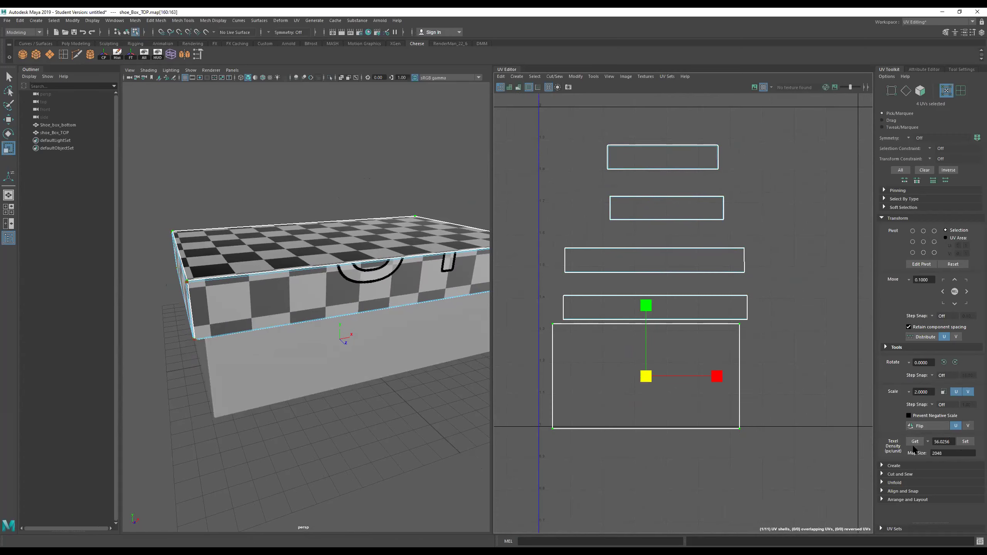
pyautogui.keyDown('alt'); pyautogui.moveTo(773, 296); pyautogui.dragTo(794, 340, button='middle'); pyautogui.keyUp('alt')
pyautogui.moveTo(841, 148); pyautogui.dragTo(533, 367)
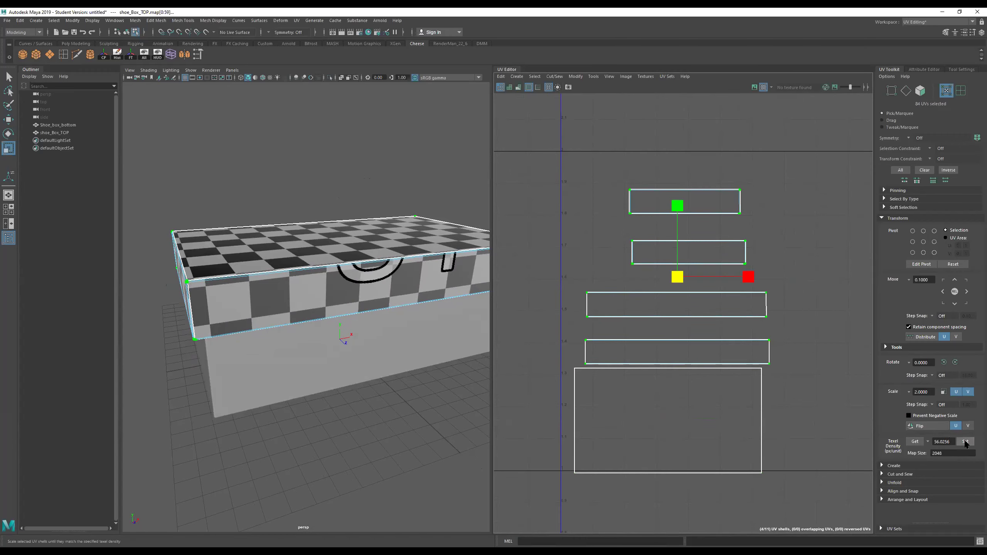
# - Move the top-face shell and the four side shells together down into the 0–1 UV tile
pyautogui.keyDown('alt'); pyautogui.moveTo(605, 341); pyautogui.dragTo(502, 307, button='right'); pyautogui.keyUp('alt')
pyautogui.scroll(-2, 714, 308)
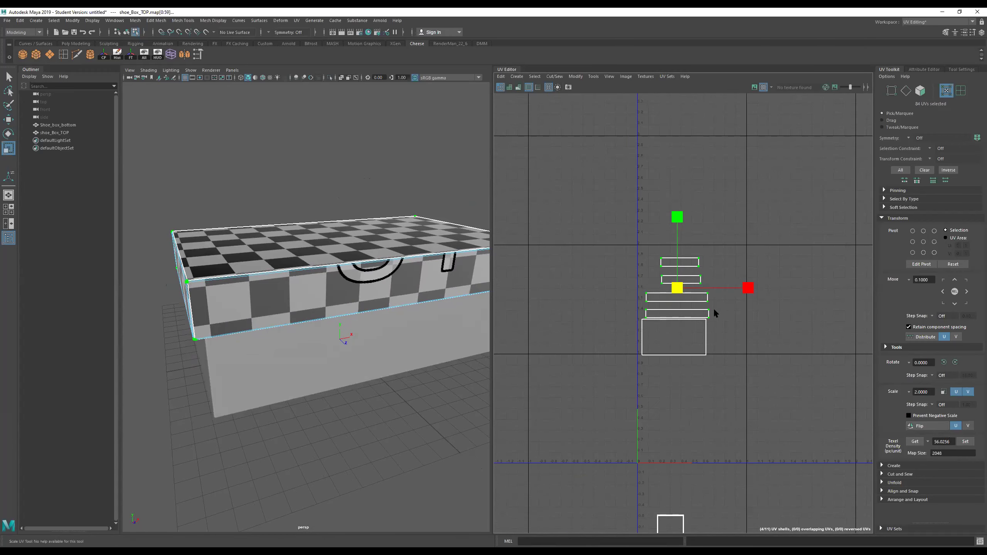
pyautogui.keyDown('alt'); pyautogui.moveTo(713, 308); pyautogui.dragTo(697, 203, button='middle'); pyautogui.keyUp('alt')
pyautogui.scroll(2, 695, 158)
pyautogui.moveTo(695, 148); pyautogui.dragTo(640, 185)
pyautogui.press('w')
pyautogui.moveTo(738, 145); pyautogui.dragTo(577, 298)
pyautogui.scroll(-2, 709, 324)
pyautogui.keyDown('alt'); pyautogui.moveTo(328, 277); pyautogui.dragTo(385, 286); pyautogui.keyUp('alt')
pyautogui.moveTo(658, 244); pyautogui.dragTo(663, 345)
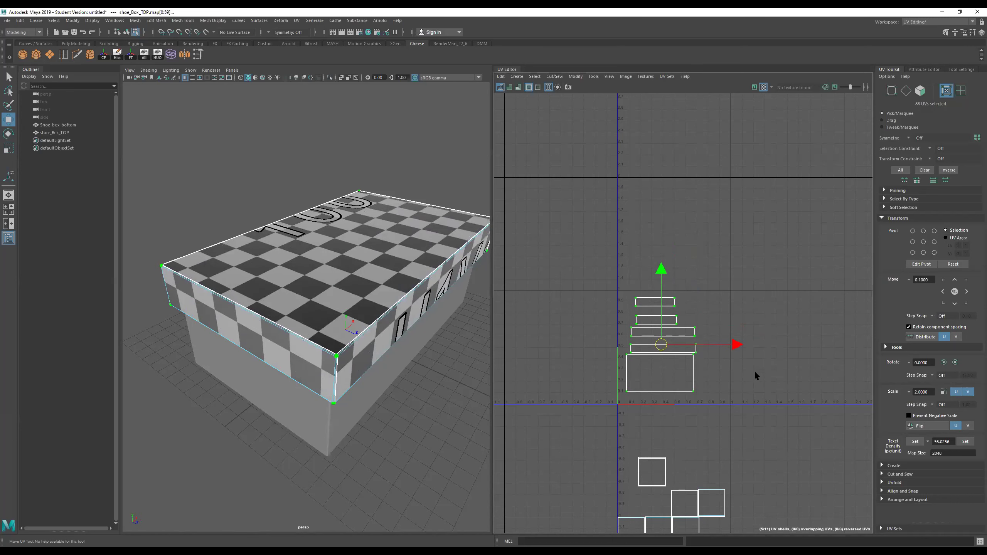
pyautogui.scroll(2, 719, 366)
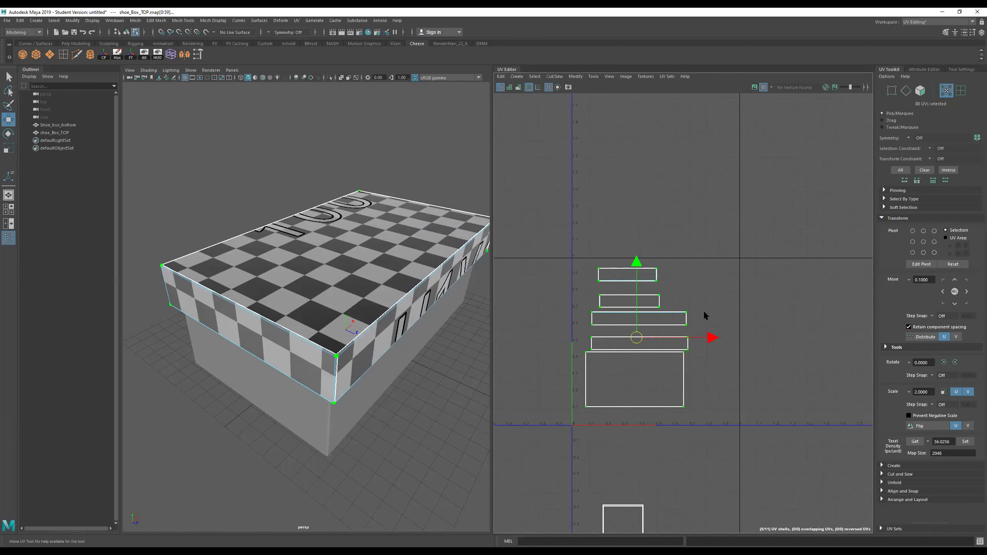
# - Try the automatic Layout on the lid's UV shells and undo it
pyautogui.click(888, 219)
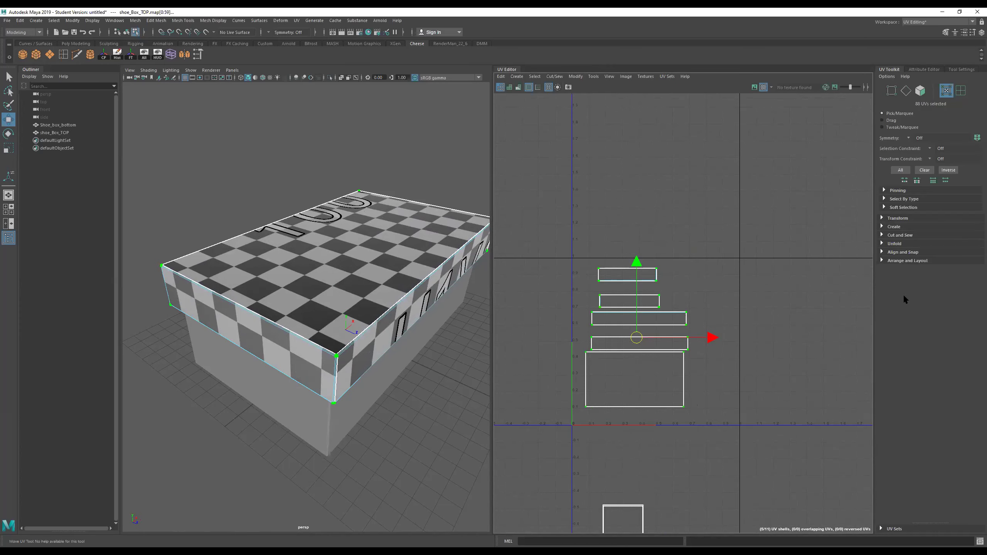
pyautogui.click(883, 261)
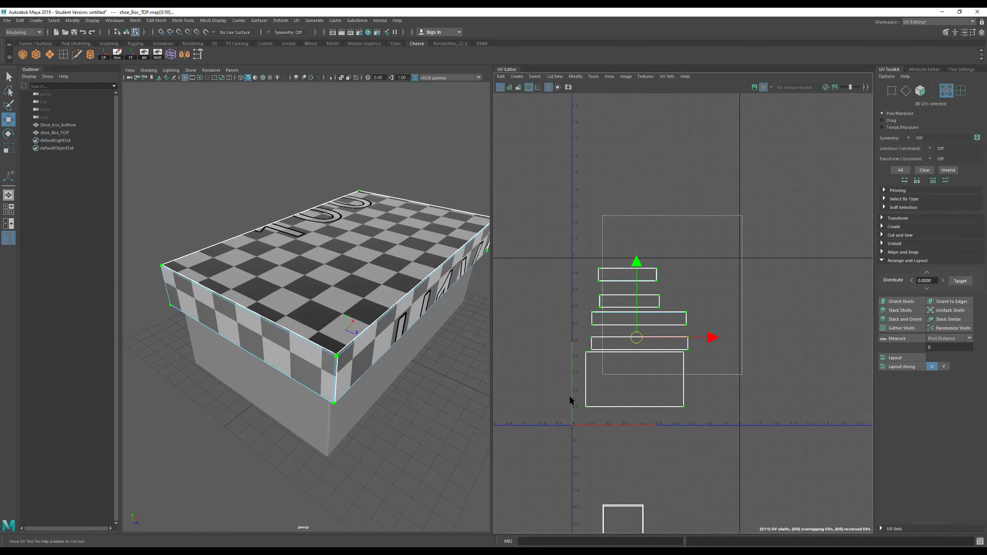
pyautogui.click(899, 361)
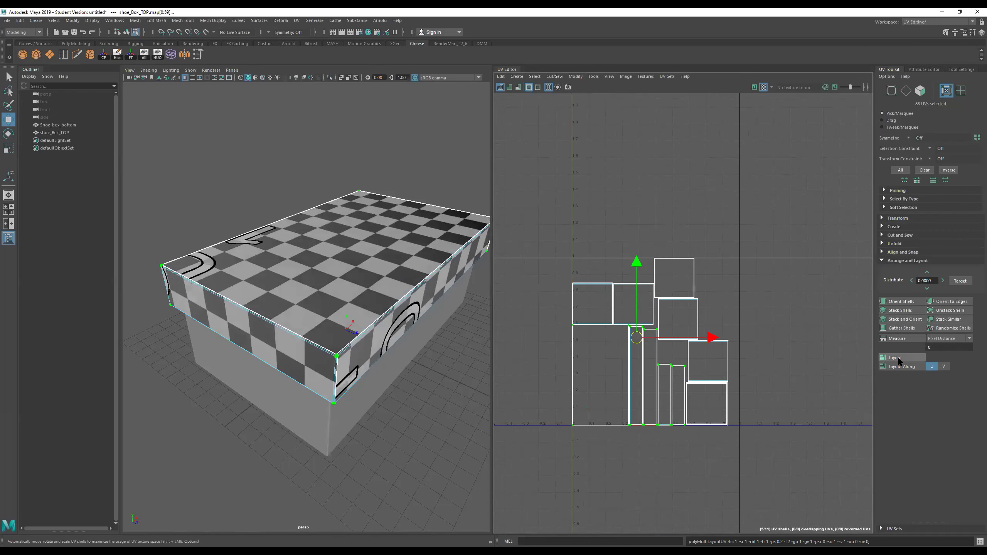
pyautogui.scroll(-3, 726, 380)
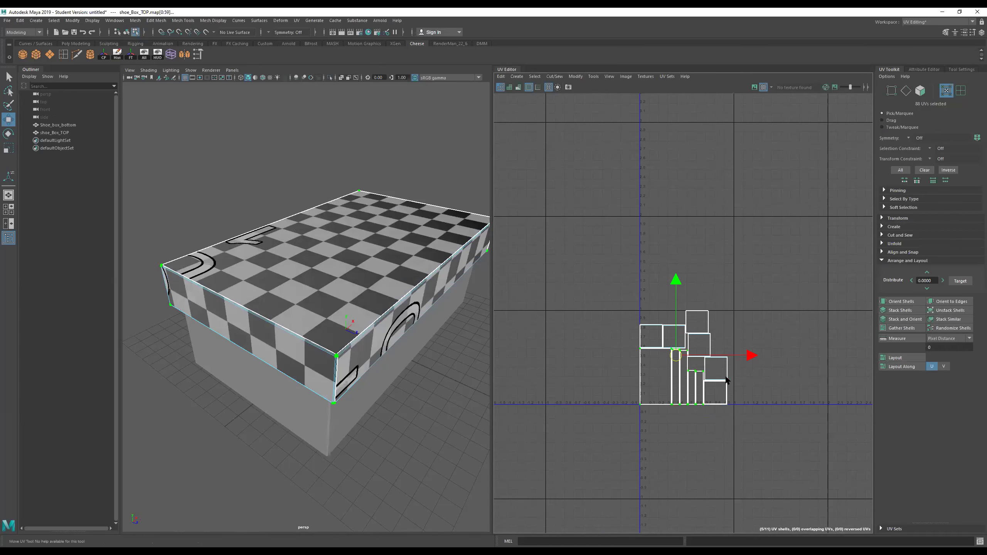
pyautogui.hotkey('ctrl', 'z')
pyautogui.scroll(3, 719, 453)
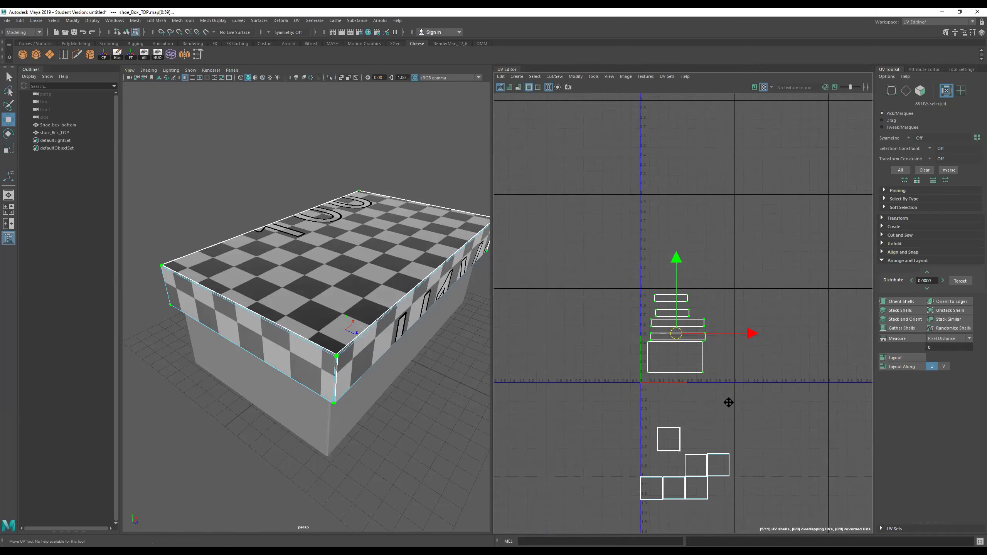
# - Select the six square shells below the UV tile and scale them down uniformly to a tiny cluster
pyautogui.moveTo(721, 247); pyautogui.dragTo(585, 396)
pyautogui.keyDown('alt'); pyautogui.moveTo(729, 425); pyautogui.dragTo(764, 345, button='middle'); pyautogui.keyUp('alt')
pyautogui.moveTo(765, 345); pyautogui.dragTo(563, 517)
pyautogui.press('r')
pyautogui.moveTo(666, 426); pyautogui.dragTo(601, 456)
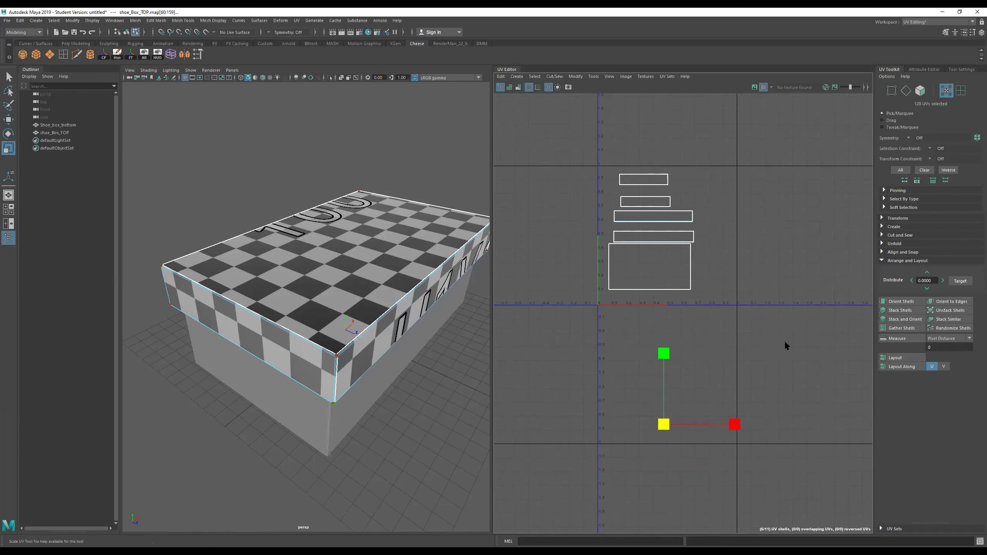
# - Select all the lid's UV shells and pack them into the 0–1 tile with Layout
pyautogui.moveTo(815, 146); pyautogui.dragTo(517, 469)
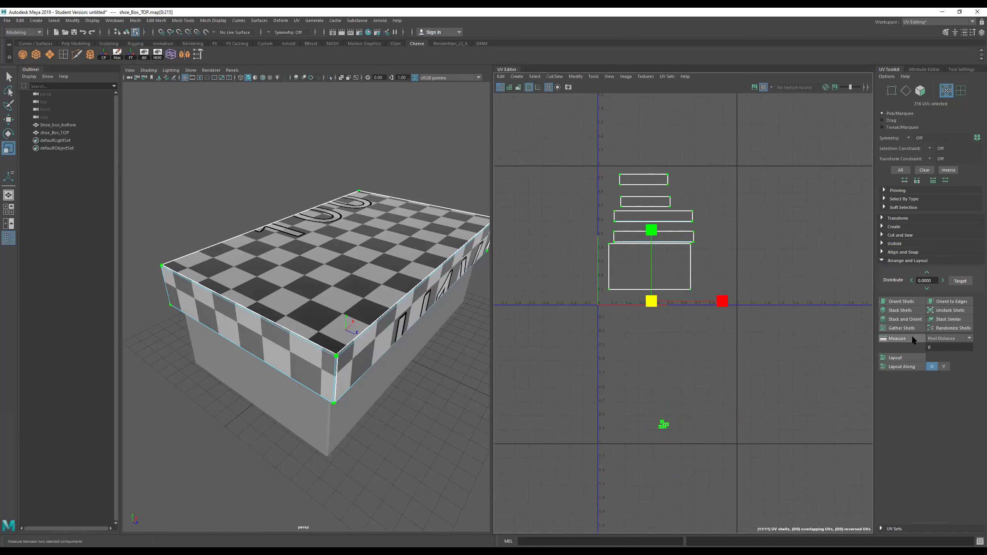
pyautogui.click(916, 353)
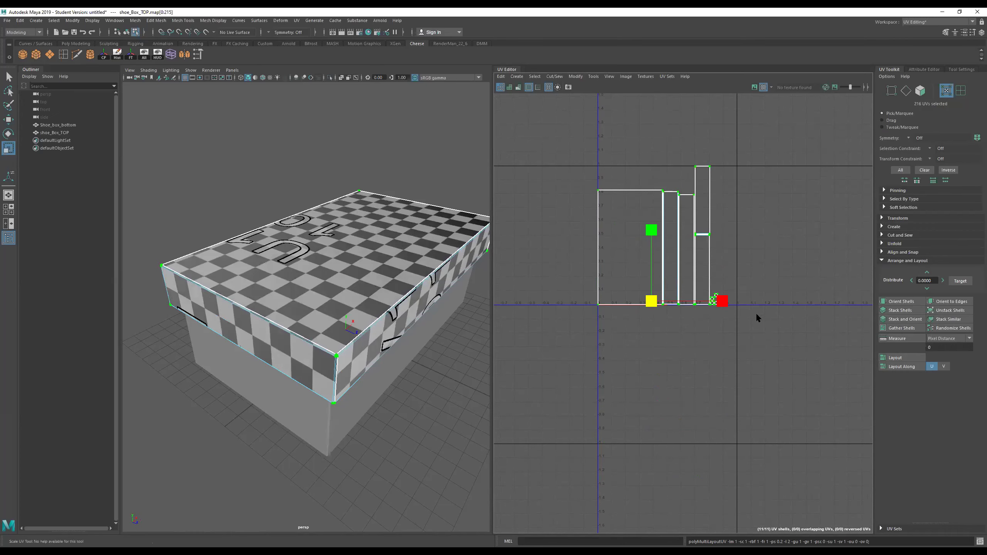
pyautogui.scroll(2, 670, 228)
pyautogui.scroll(1, 672, 231)
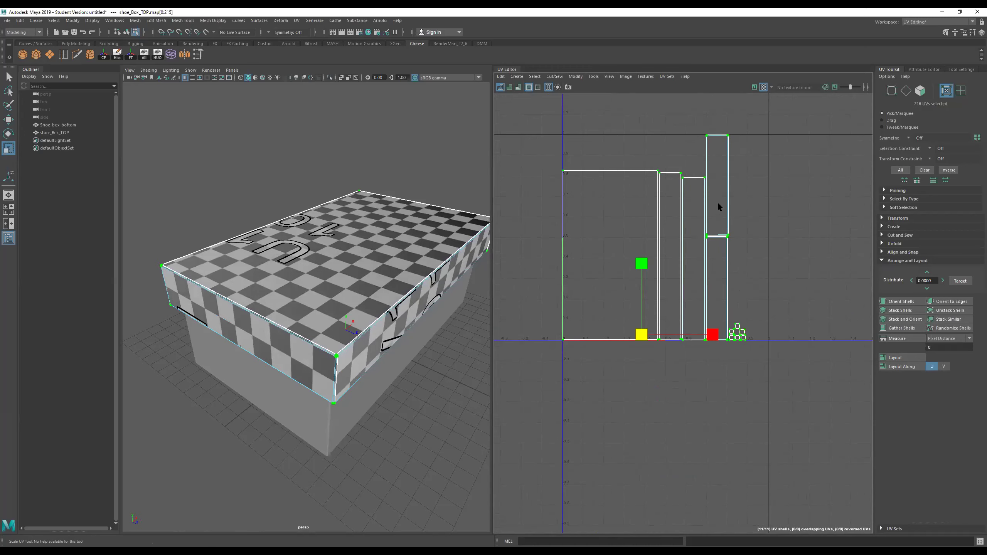
pyautogui.scroll(2, 696, 205)
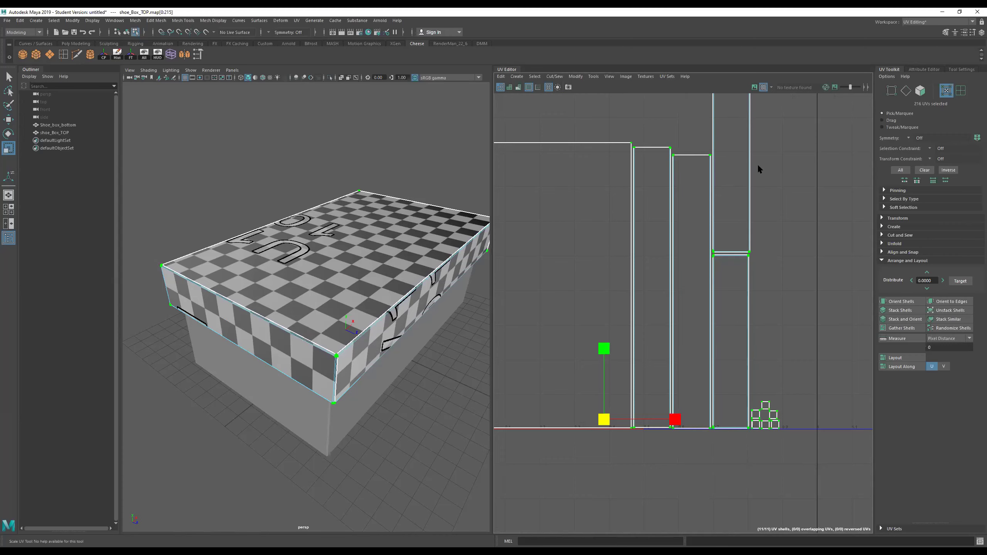
pyautogui.scroll(-2, 771, 247)
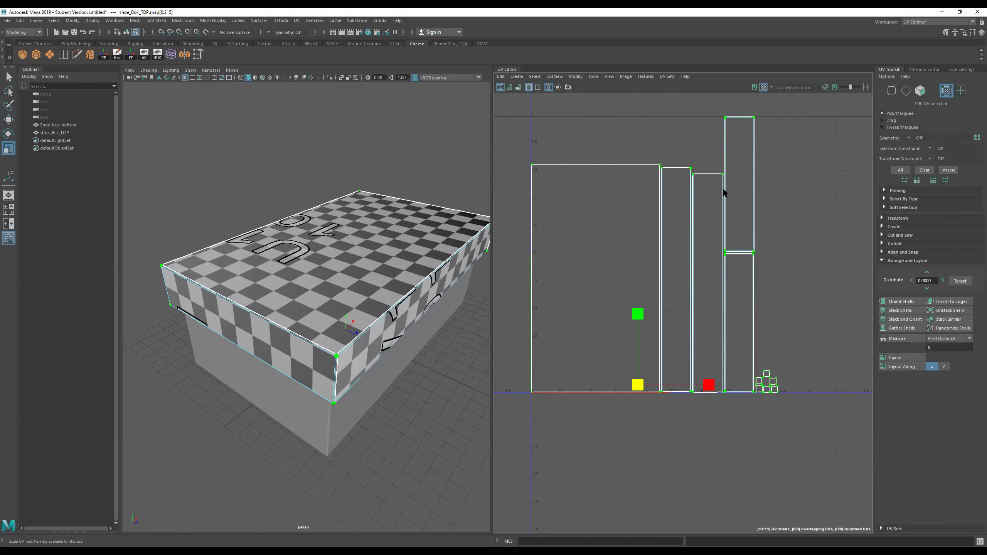
# - Select the lid's side faces and shells one by one to examine which UV shell belongs to which side
pyautogui.keyDown('alt'); pyautogui.moveTo(353, 328); pyautogui.dragTo(352, 264); pyautogui.keyUp('alt')
pyautogui.moveTo(352, 264); pyautogui.dragTo(352, 279, button='right')
pyautogui.click(372, 230)
pyautogui.keyDown('alt'); pyautogui.moveTo(377, 244); pyautogui.dragTo(296, 273); pyautogui.keyUp('alt')
pyautogui.click(408, 274)
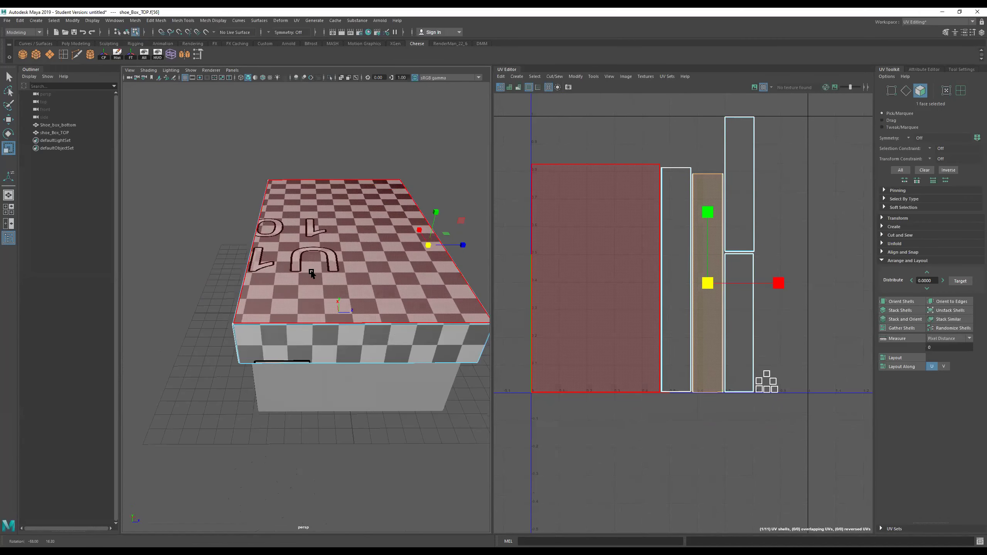
pyautogui.click(295, 273)
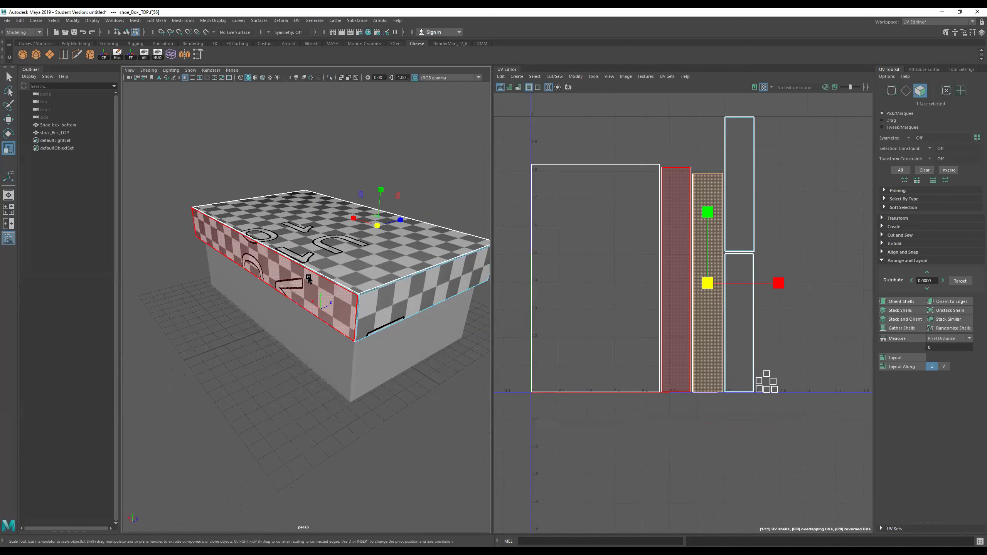
pyautogui.click(743, 153)
pyautogui.keyDown('alt'); pyautogui.moveTo(304, 225); pyautogui.dragTo(420, 280); pyautogui.keyUp('alt')
pyautogui.click(735, 286)
# - Select the UVs of all the lid's shells and display the checker texture image in the UV Editor
pyautogui.scroll(-3, 788, 199)
pyautogui.moveTo(701, 283); pyautogui.dragTo(739, 283, button='right')
pyautogui.moveTo(599, 130); pyautogui.dragTo(812, 346)
pyautogui.keyDown('alt'); pyautogui.moveTo(272, 304); pyautogui.dragTo(350, 280); pyautogui.keyUp('alt')
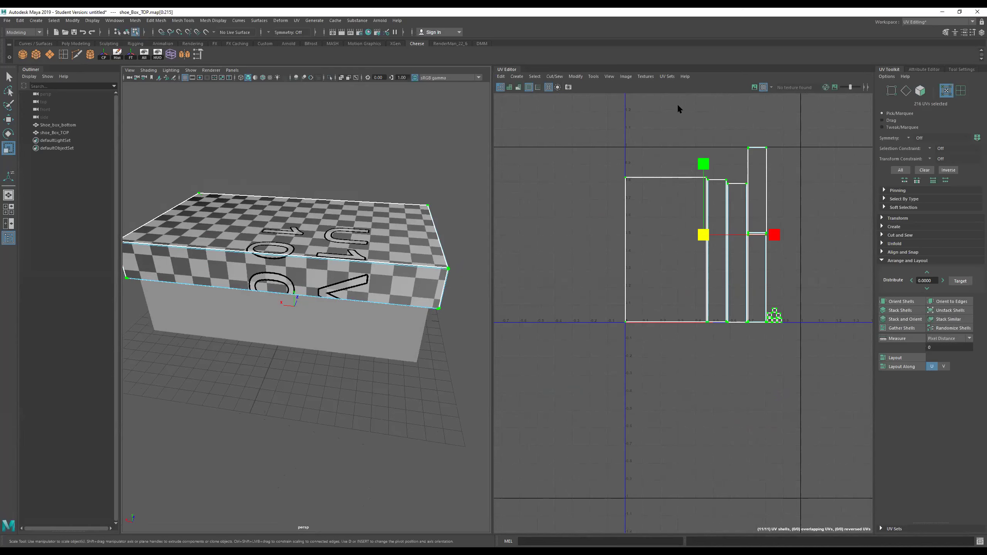
pyautogui.click(754, 87)
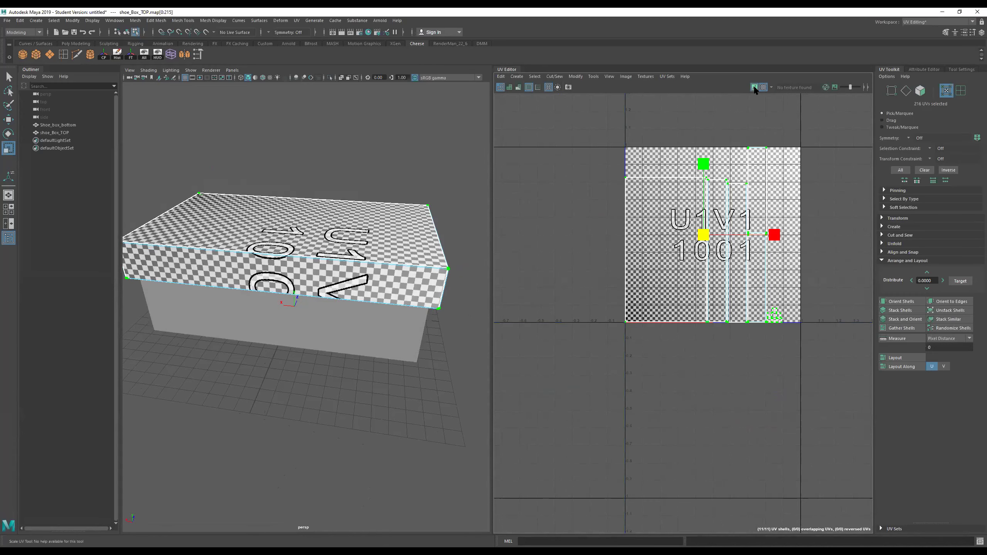
pyautogui.keyDown('alt'); pyautogui.moveTo(380, 296); pyautogui.dragTo(400, 304); pyautogui.keyUp('alt')
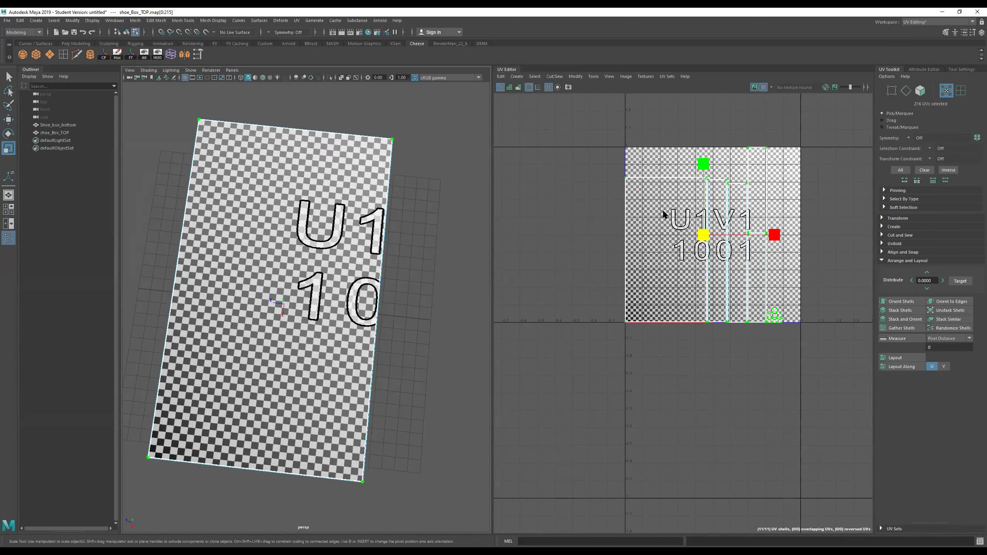
# - Select the top face's shell and move it slightly upward, off the lower edge of the UV tile
pyautogui.scroll(2, 663, 211)
pyautogui.moveTo(684, 218); pyautogui.dragTo(661, 233, button='right')
pyautogui.click(660, 237)
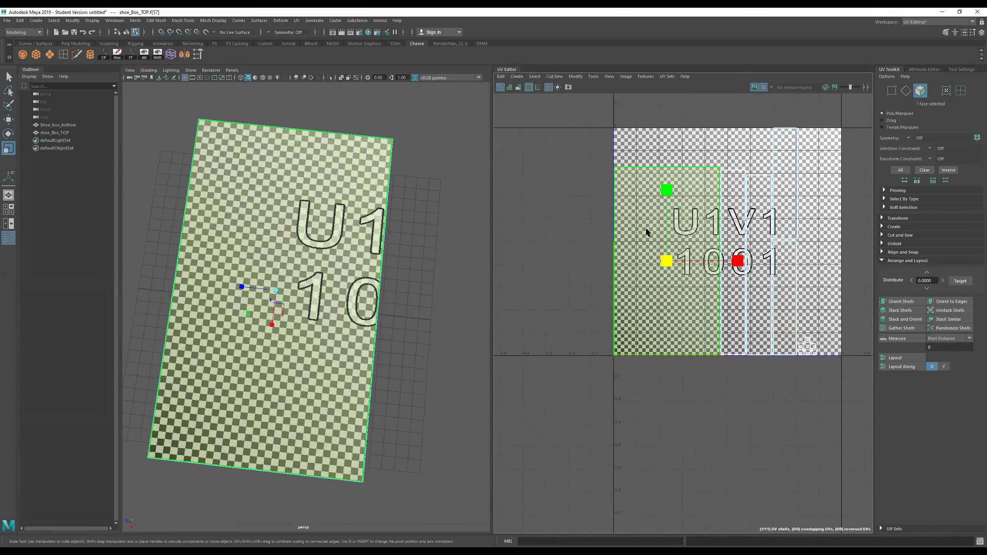
pyautogui.press('w')
pyautogui.moveTo(668, 256)
pyautogui.mouseDown()
pyautogui.moveTo(711, 244)
pyautogui.moveTo(728, 258)
pyautogui.moveTo(770, 234)
pyautogui.moveTo(672, 249)
pyautogui.mouseUp()
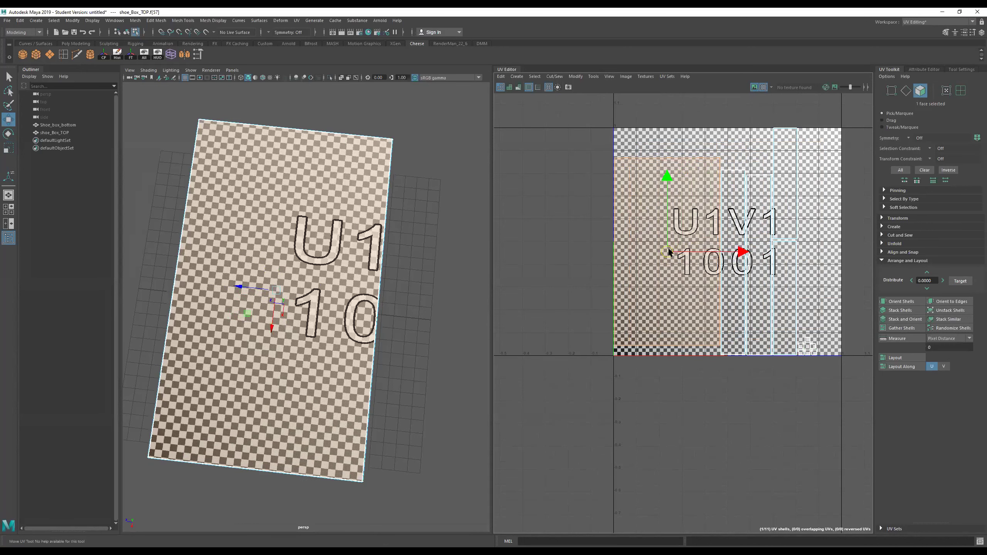
# - Examine how the checker pattern and its lettering on the lid correspond to the shells over the texture image
pyautogui.moveTo(421, 304)
pyautogui.keyDown('alt'); pyautogui.mouseDown()
pyautogui.moveTo(432, 300)
pyautogui.moveTo(431, 310)
pyautogui.mouseUp(); pyautogui.keyUp('alt')
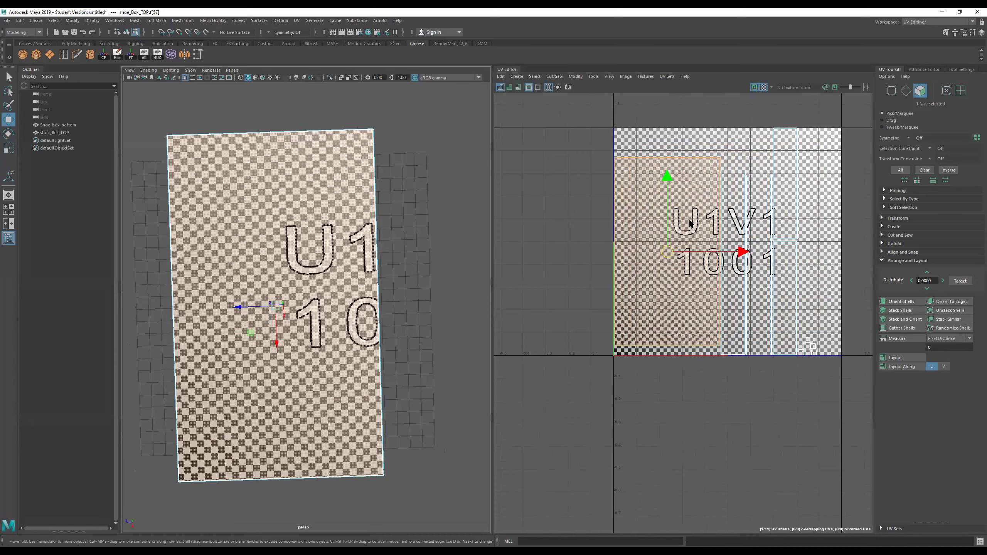
pyautogui.keyDown('alt'); pyautogui.moveTo(413, 349); pyautogui.dragTo(370, 328); pyautogui.keyUp('alt')
pyautogui.keyDown('alt'); pyautogui.moveTo(425, 295); pyautogui.dragTo(379, 338); pyautogui.keyUp('alt')
pyautogui.keyDown('alt'); pyautogui.moveTo(446, 323); pyautogui.dragTo(361, 338); pyautogui.keyUp('alt')
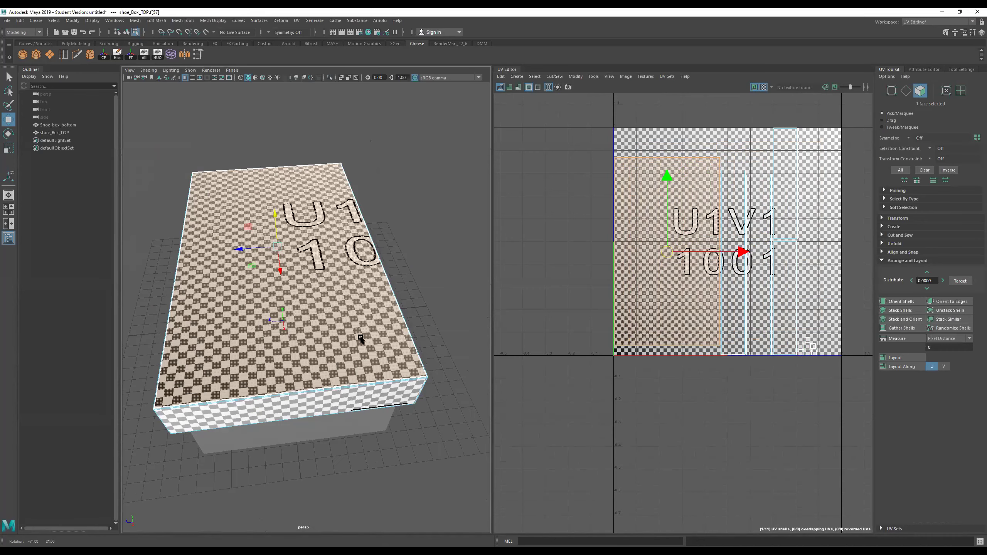
pyautogui.keyDown('alt'); pyautogui.moveTo(431, 333); pyautogui.dragTo(414, 334); pyautogui.keyUp('alt')
pyautogui.keyDown('alt'); pyautogui.moveTo(343, 330); pyautogui.dragTo(420, 335); pyautogui.keyUp('alt')
pyautogui.keyDown('alt'); pyautogui.moveTo(338, 333); pyautogui.dragTo(451, 321); pyautogui.keyUp('alt')
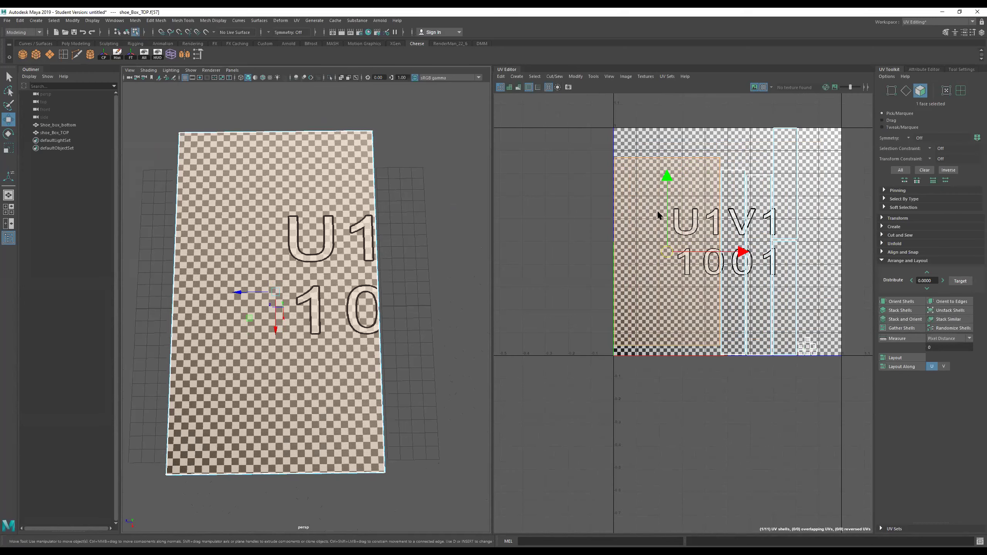
pyautogui.keyDown('alt'); pyautogui.moveTo(411, 339); pyautogui.dragTo(343, 256); pyautogui.keyUp('alt')
# - Leave component selection and select the whole lid as an object
pyautogui.click(343, 255)
pyautogui.doubleClick(730, 308)
pyautogui.keyDown('alt'); pyautogui.moveTo(428, 268); pyautogui.dragTo(351, 241); pyautogui.keyUp('alt')
pyautogui.moveTo(351, 242); pyautogui.dragTo(469, 142, button='right')
pyautogui.keyDown('alt'); pyautogui.moveTo(391, 176); pyautogui.dragTo(438, 220); pyautogui.keyUp('alt')
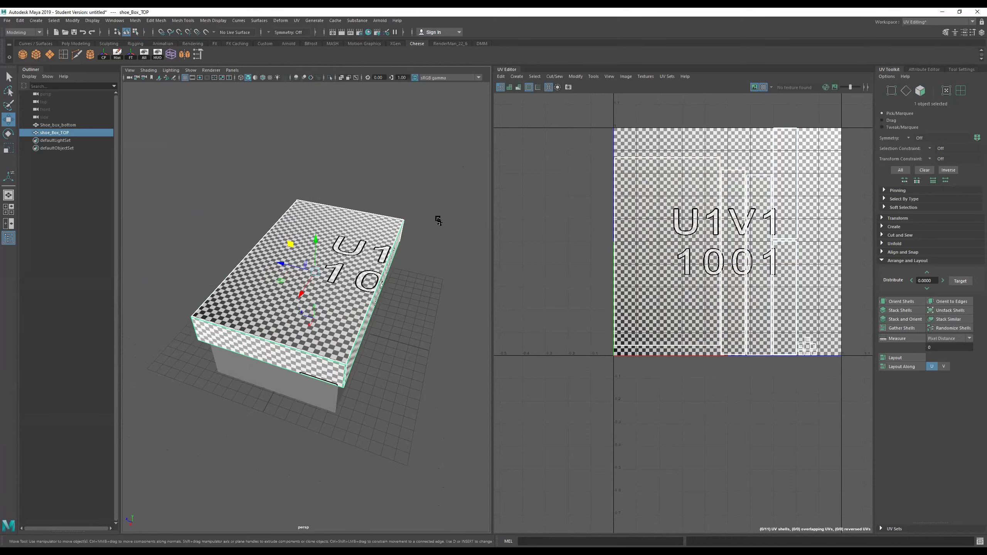
pyautogui.keyDown('alt'); pyautogui.moveTo(400, 308); pyautogui.dragTo(338, 308); pyautogui.keyUp('alt')
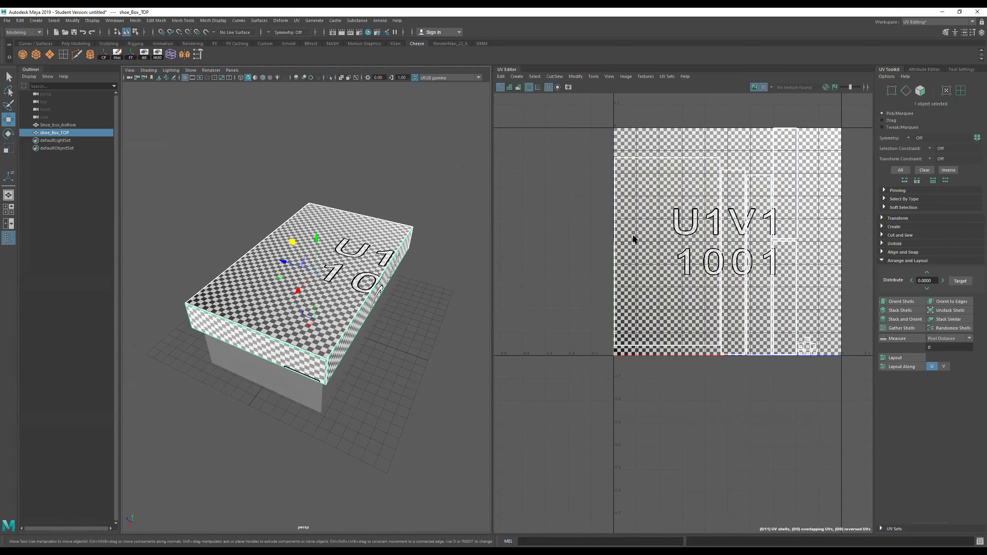
# - Hide the texture image in the UV Editor, and switch the lid's checker map off and back on
pyautogui.click(755, 87)
pyautogui.click(764, 87)
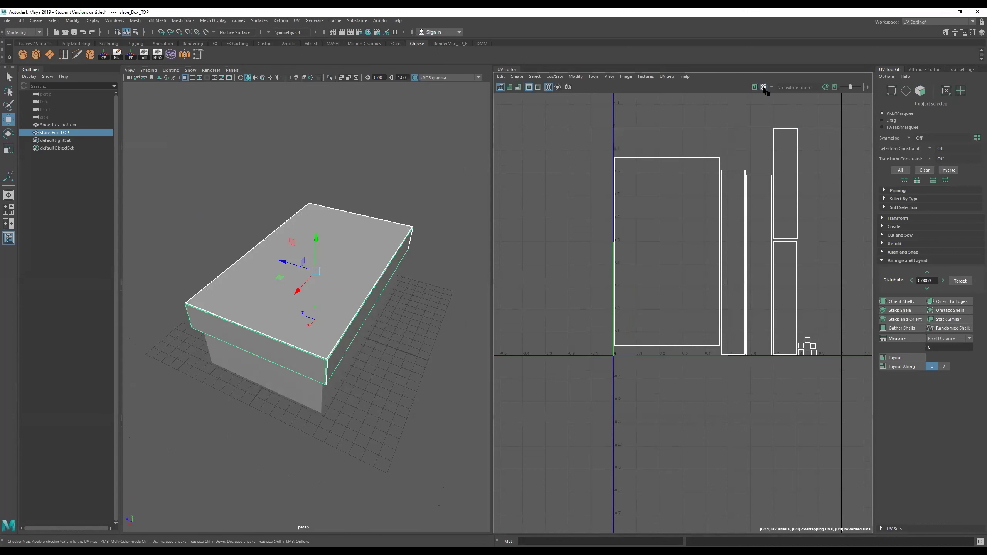
pyautogui.click(763, 88)
pyautogui.click(763, 88)
pyautogui.click(764, 88)
pyautogui.click(763, 88)
pyautogui.click(764, 88)
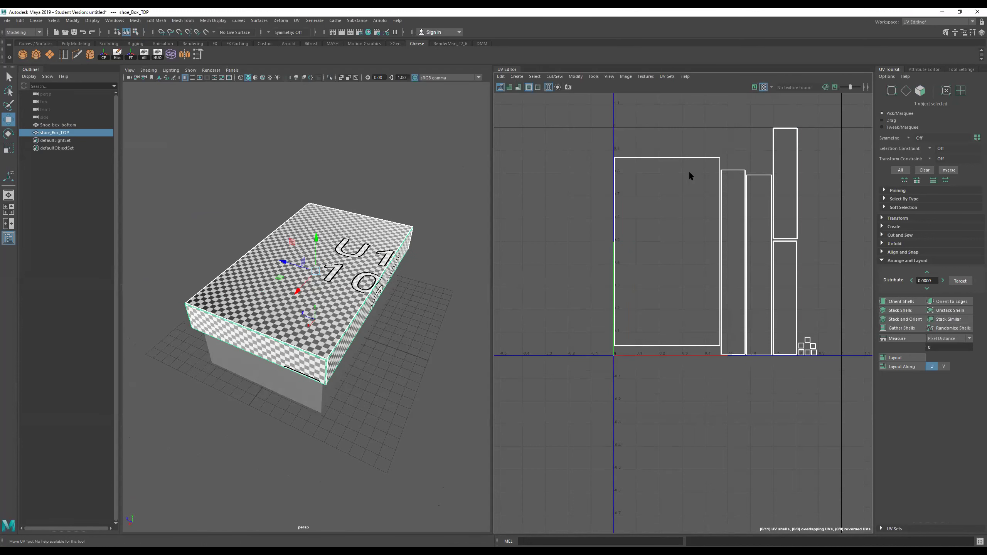
# - Toggle the texture image on and off again, and turn the checker map off so the lid shows plain shading
pyautogui.click(754, 88)
pyautogui.click(754, 88)
pyautogui.click(755, 88)
pyautogui.click(754, 88)
pyautogui.click(764, 88)
pyautogui.click(763, 88)
pyautogui.click(763, 88)
pyautogui.keyDown('alt'); pyautogui.moveTo(349, 287); pyautogui.dragTo(348, 271); pyautogui.keyUp('alt')
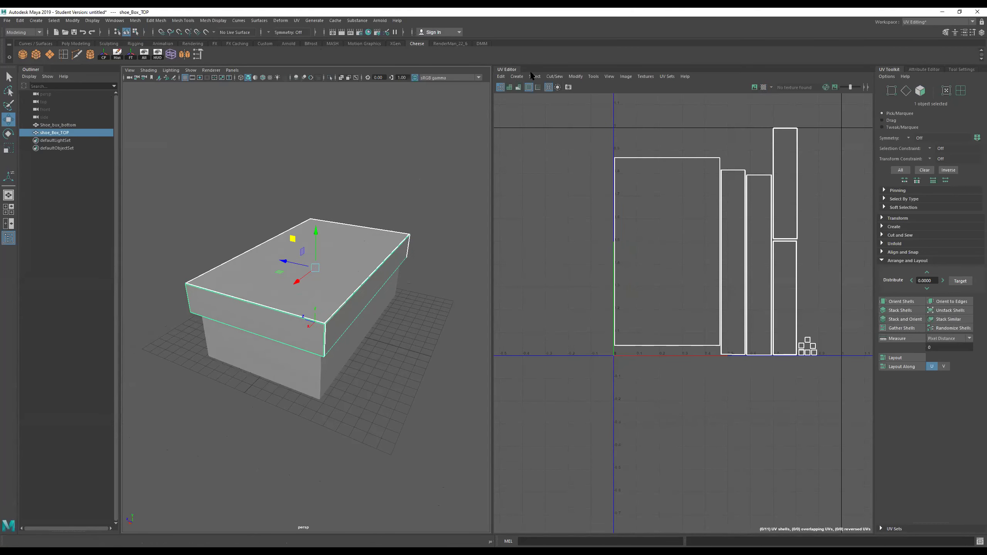
# - Open the UV snapshot options for the lid and select the file name at the end of the output path
pyautogui.click(569, 87)
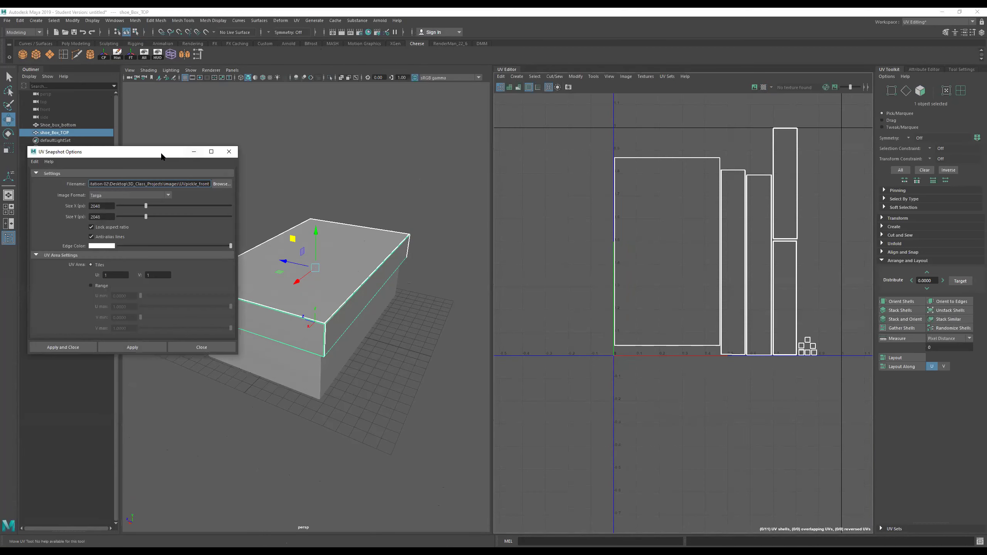
pyautogui.moveTo(163, 154); pyautogui.dragTo(343, 105)
pyautogui.moveTo(299, 135); pyautogui.dragTo(193, 139)
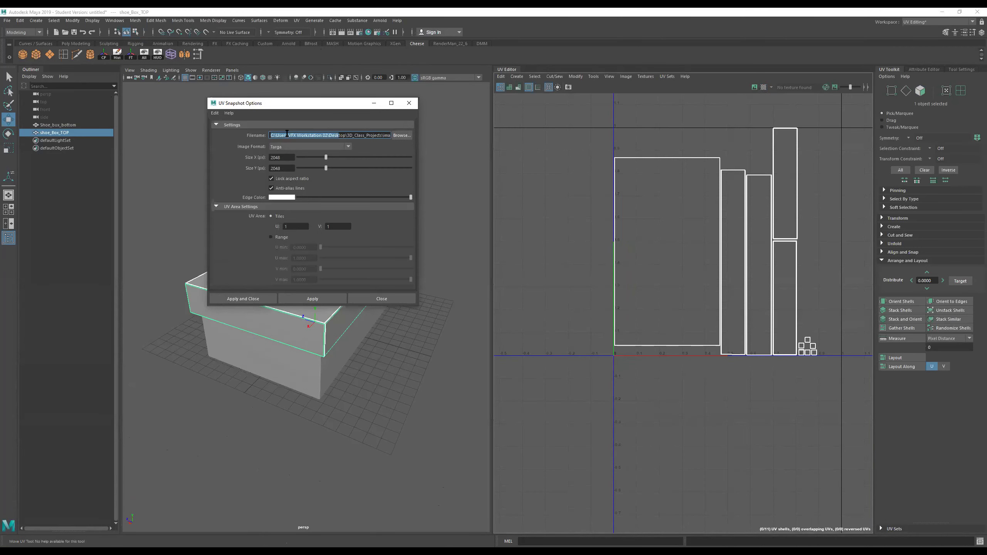
pyautogui.moveTo(282, 138); pyautogui.dragTo(417, 138)
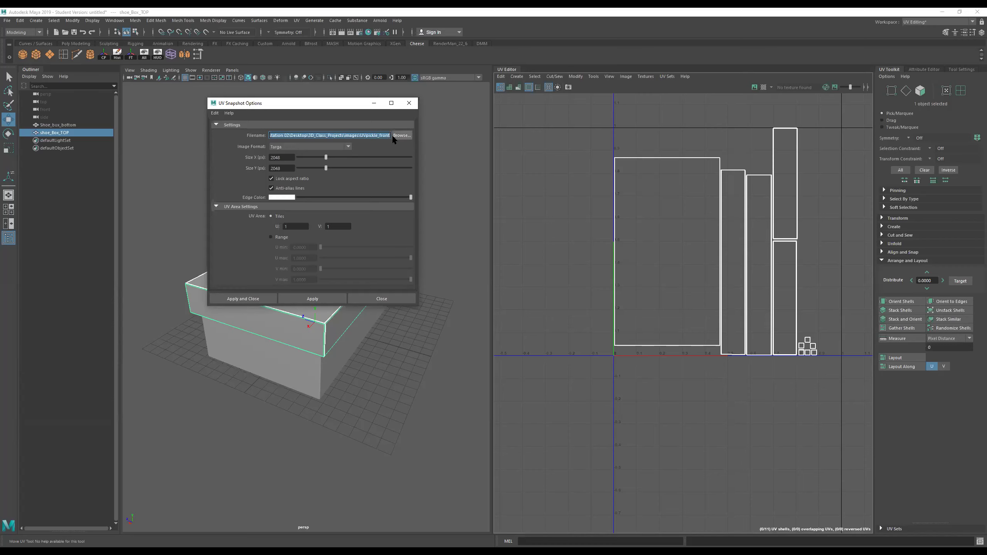
pyautogui.click(375, 135)
pyautogui.moveTo(360, 135); pyautogui.dragTo(444, 139)
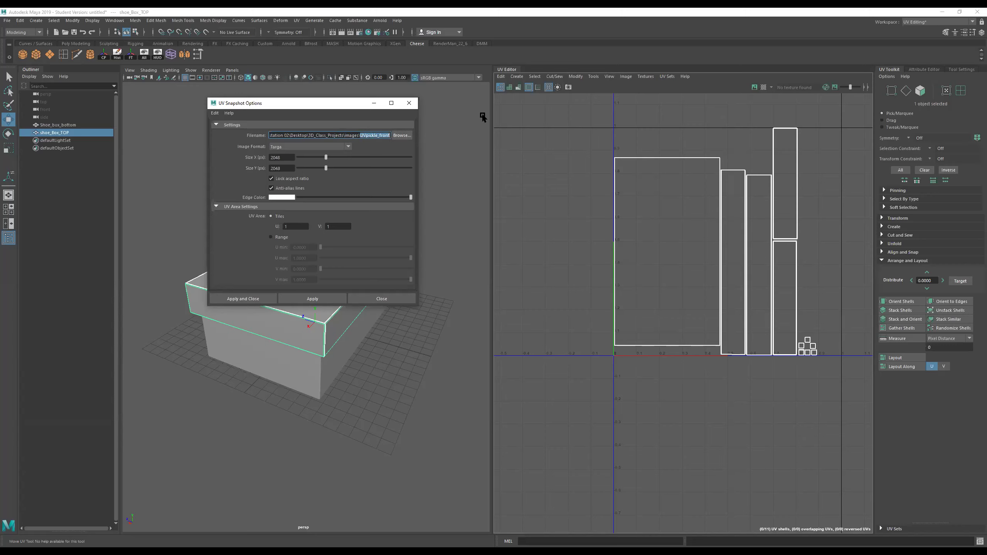
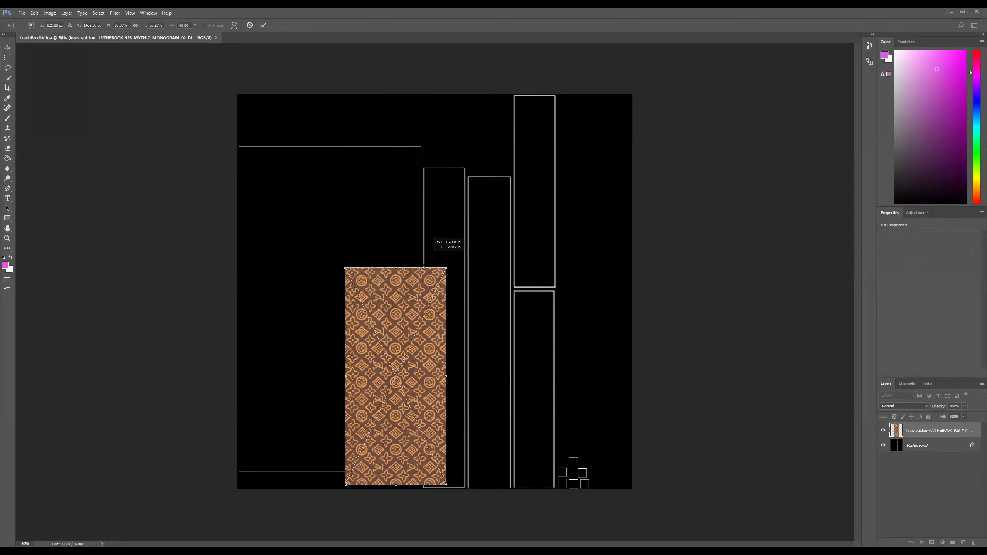
# - In Photoshop, position the placed monogram pattern at the lower-left corner of the largest UV shell and commit the transform
pyautogui.moveTo(390, 407); pyautogui.dragTo(282, 395)
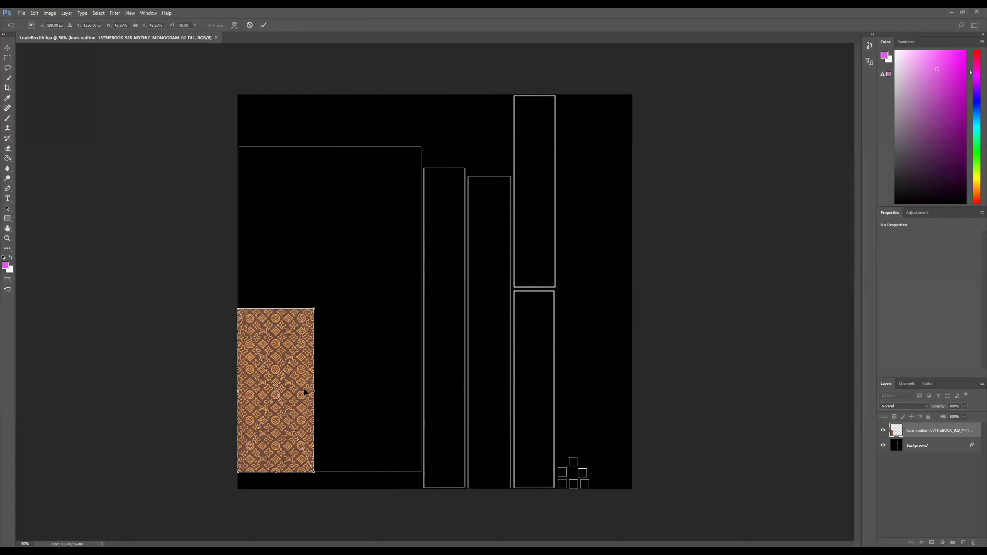
pyautogui.press('Return')
pyautogui.moveTo(283, 386); pyautogui.dragTo(302, 370)
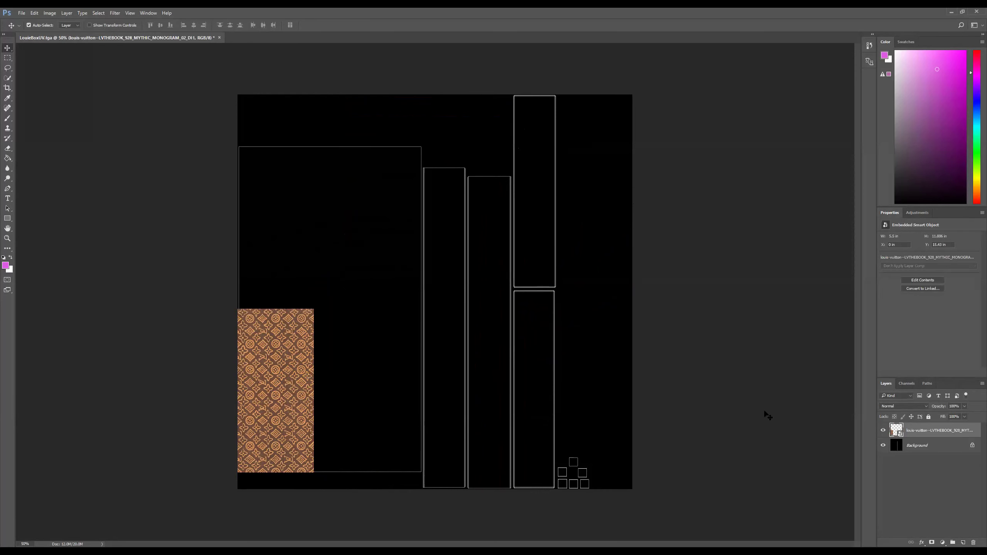
# - Duplicate the monogram pattern layer and place the copy directly to the right of the original
pyautogui.rightClick(920, 430)
pyautogui.click(938, 102)
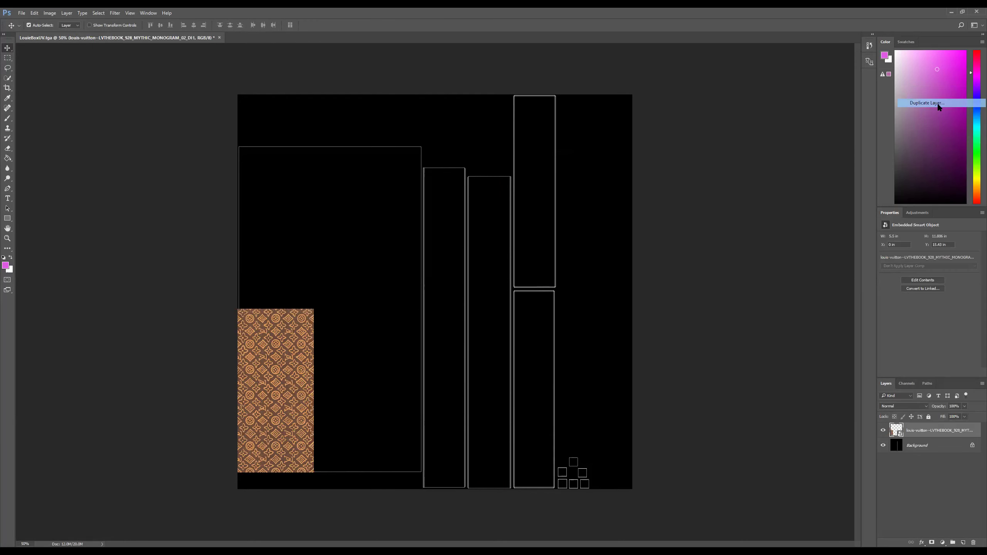
pyautogui.click(560, 179)
pyautogui.moveTo(278, 379); pyautogui.dragTo(365, 377)
# - Duplicate both monogram layers together and place the copies directly above the originals up to the shell's top edge
pyautogui.keyDown('shift'); pyautogui.click(931, 445); pyautogui.keyUp('shift')
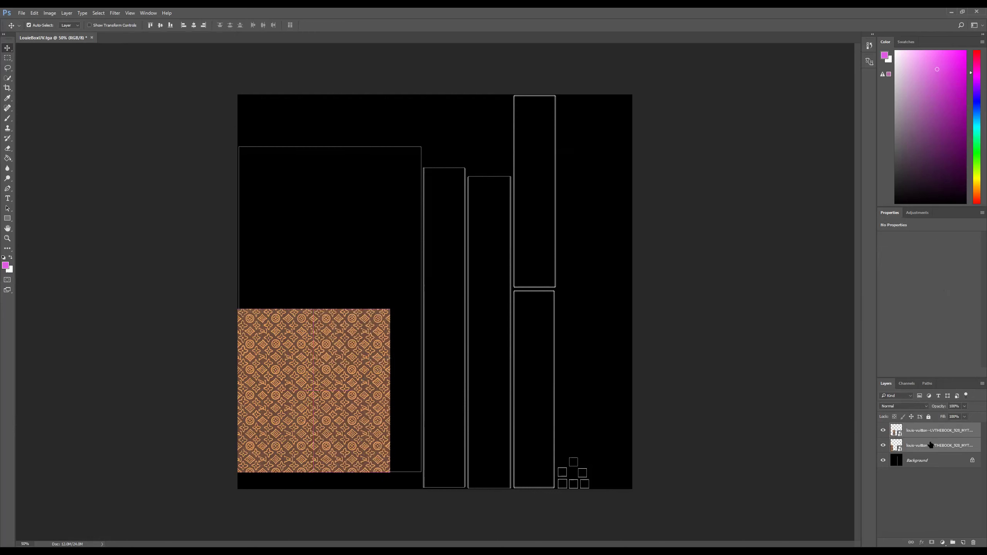
pyautogui.rightClick(930, 435)
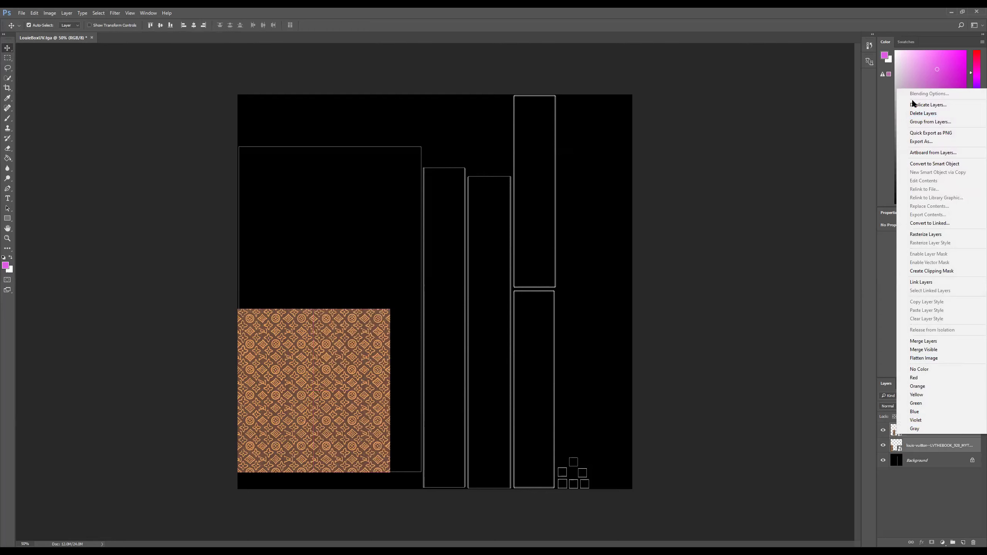
pyautogui.click(926, 108)
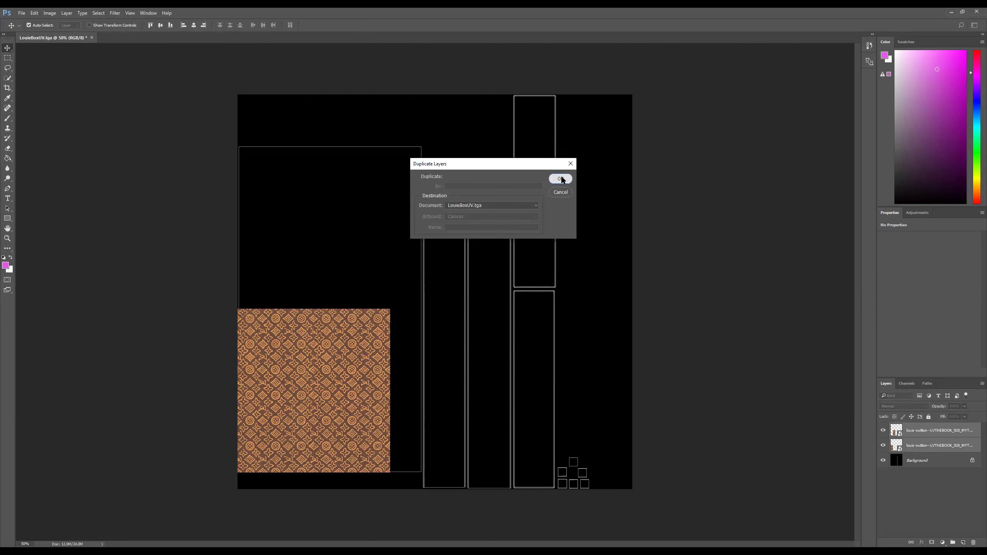
pyautogui.click(562, 178)
pyautogui.moveTo(334, 399); pyautogui.dragTo(319, 222)
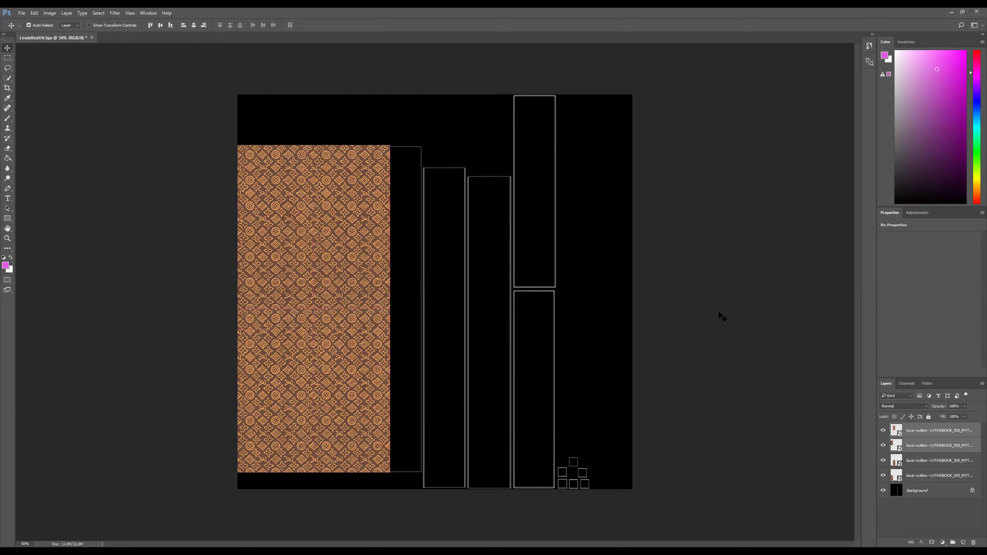
# - Duplicate the topmost monogram layer and shift the copy right to cover the upper gap at the large shell's right edge
pyautogui.click(918, 431)
pyautogui.rightClick(917, 429)
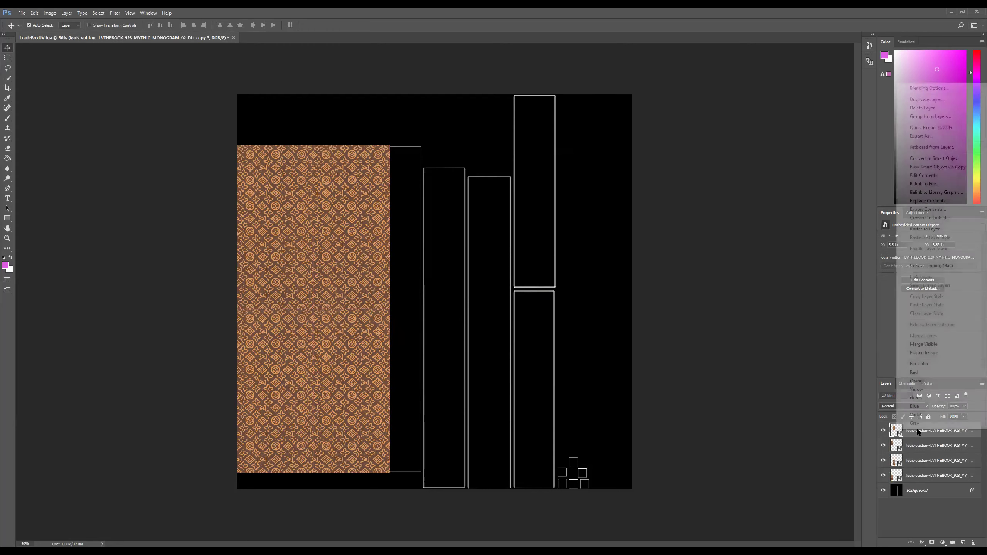
pyautogui.click(923, 102)
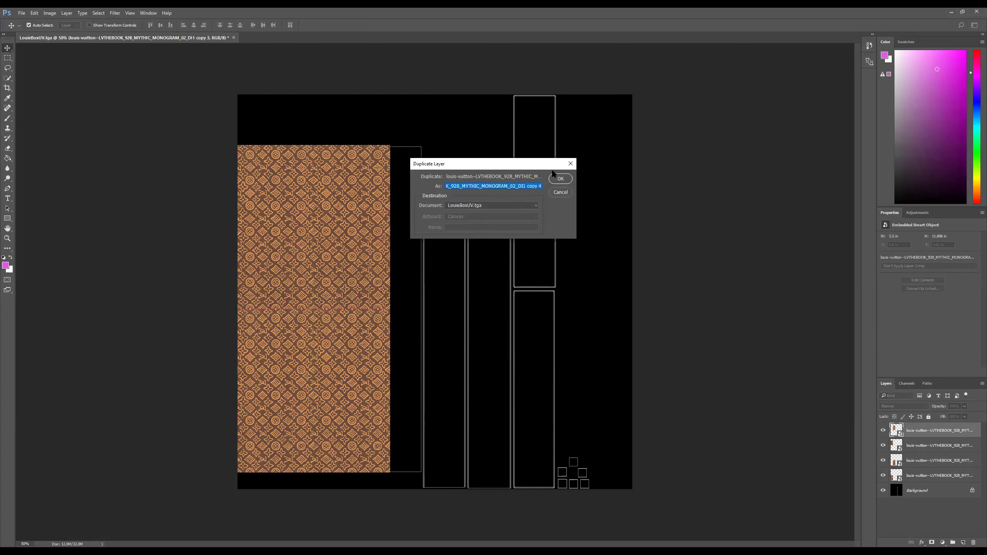
pyautogui.click(566, 176)
pyautogui.moveTo(355, 232); pyautogui.dragTo(386, 229)
# - Duplicate the newest monogram layer and move the copy down to fill the remaining lower-right gap of the large shell
pyautogui.rightClick(919, 430)
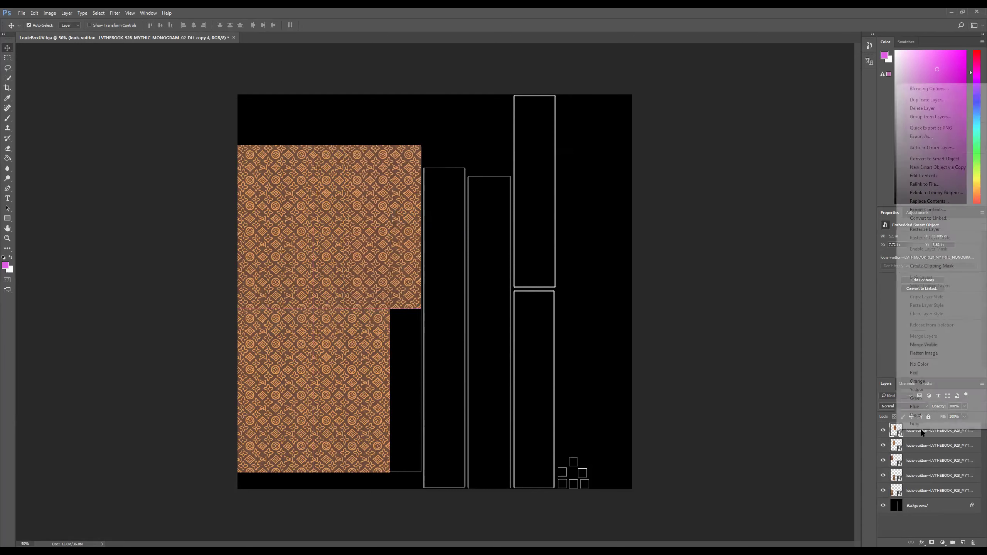
pyautogui.click(930, 100)
pyautogui.click(560, 179)
pyautogui.moveTo(357, 264); pyautogui.dragTo(358, 430)
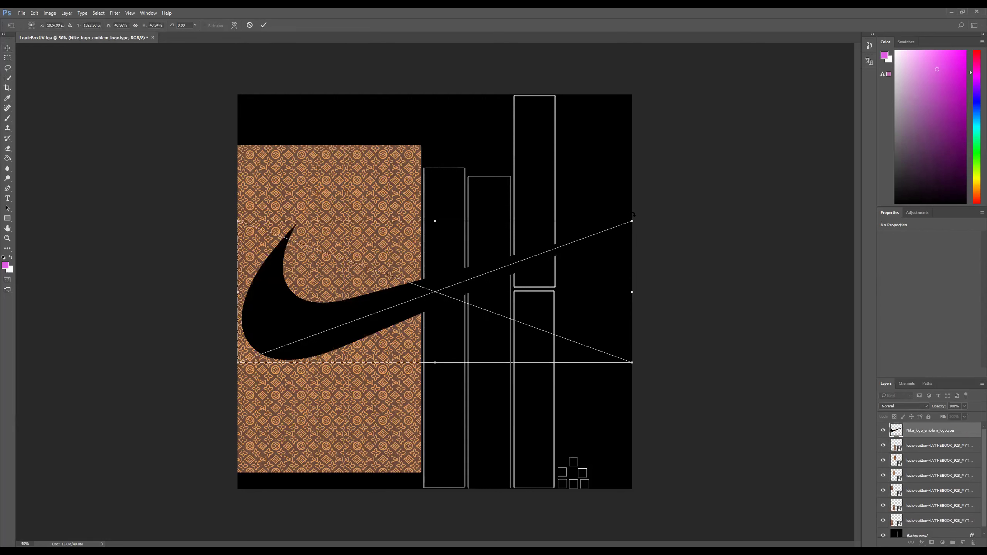
# - Rotate the placed Nike logo 90°, scale it to about 7.4 in wide, and position it within the monogram area
pyautogui.moveTo(642, 219); pyautogui.dragTo(486, 435)
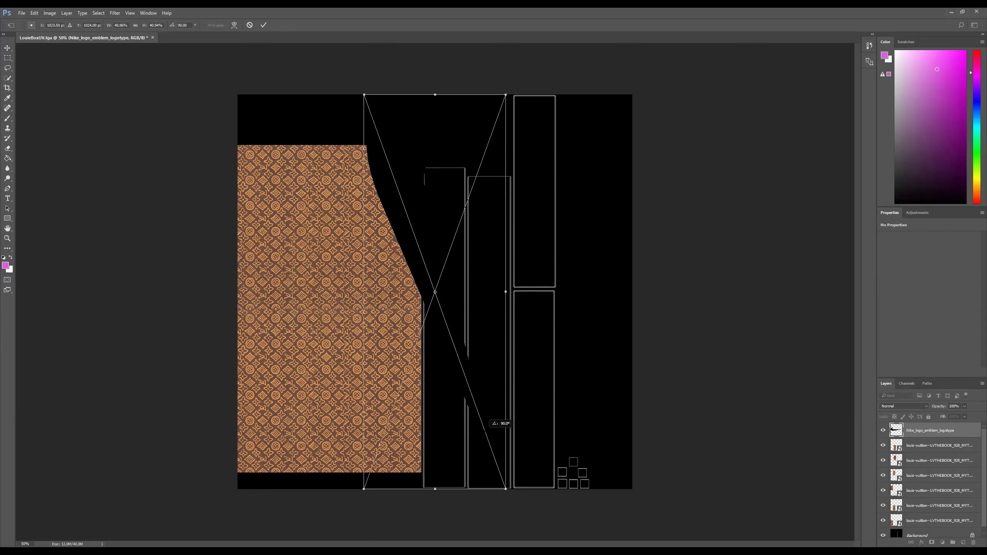
pyautogui.moveTo(469, 290); pyautogui.dragTo(372, 325)
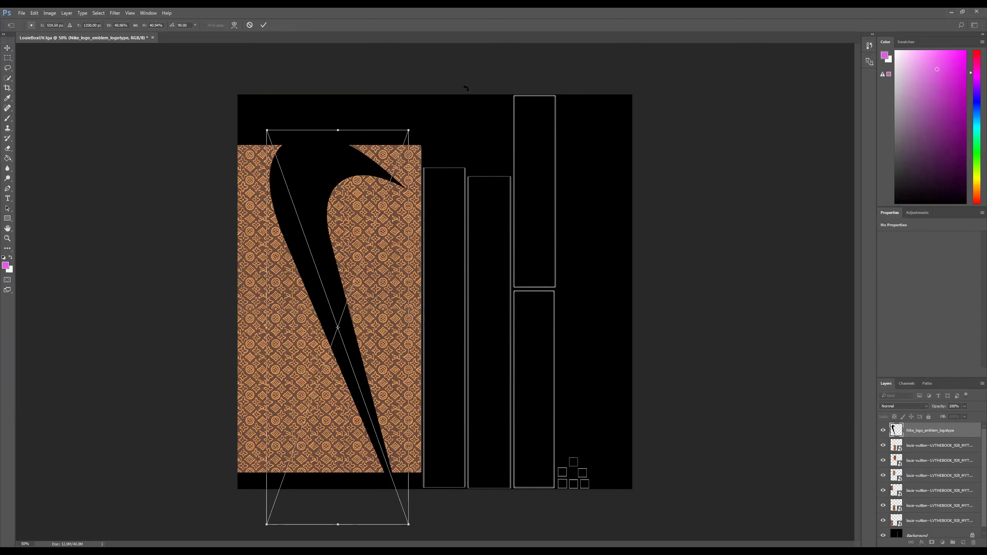
pyautogui.keyDown('shift'); pyautogui.moveTo(409, 130); pyautogui.dragTo(373, 231); pyautogui.keyUp('shift')
pyautogui.moveTo(346, 325); pyautogui.dragTo(349, 256)
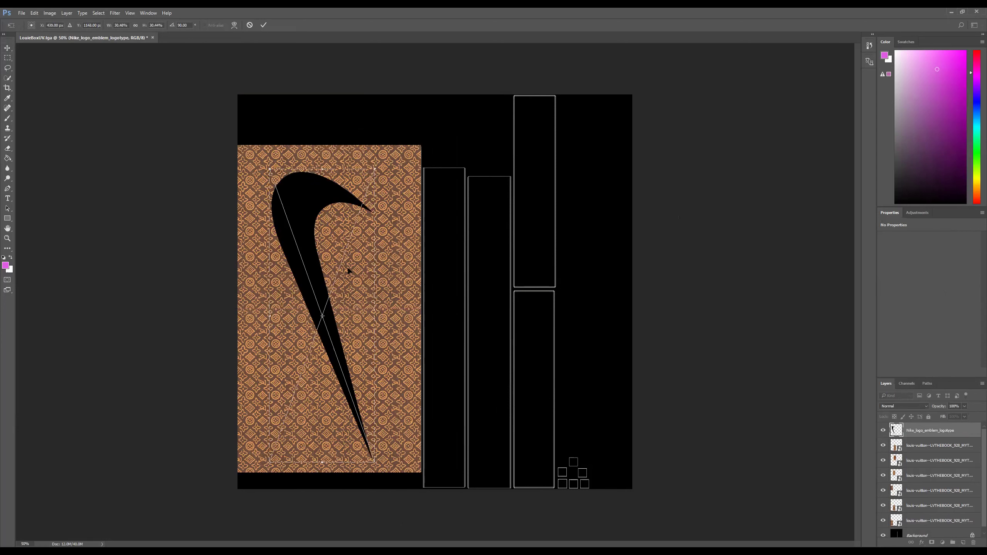
pyautogui.press('Return')
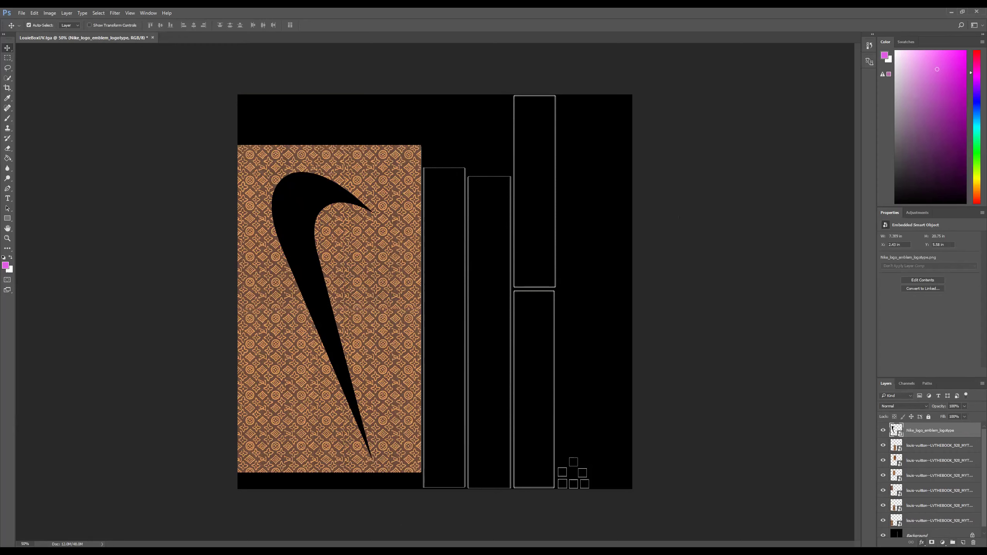
# - Add Bevel & Emboss and Stroke effects to the Nike logo layer
pyautogui.rightClick(913, 446)
pyautogui.press('Escape')
pyautogui.press('h')
pyautogui.doubleClick(964, 430)
pyautogui.click(366, 164)
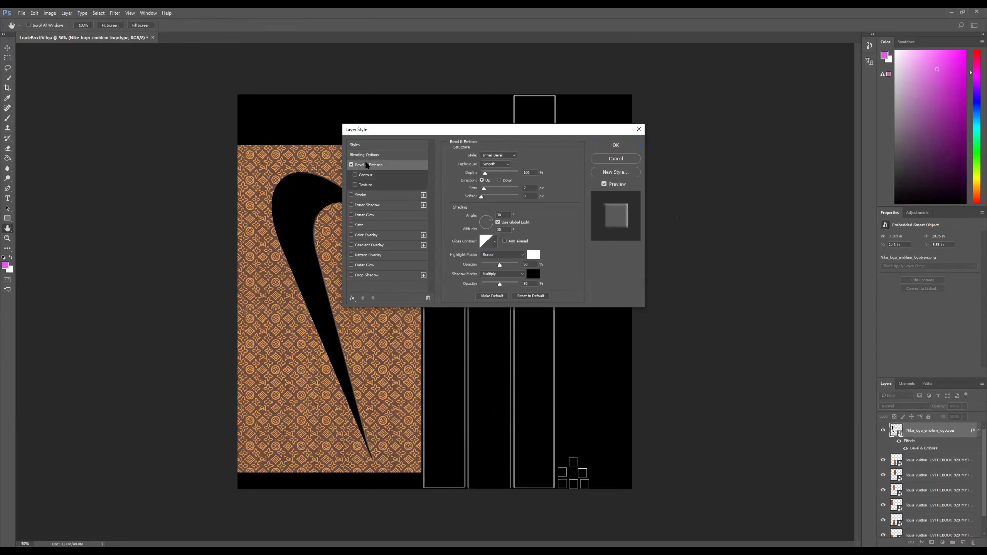
pyautogui.click(361, 195)
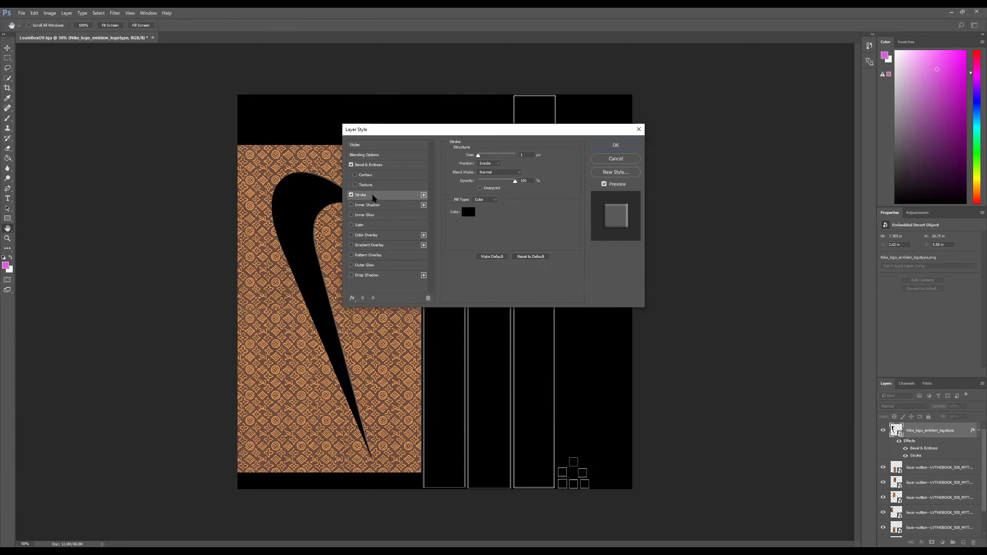
# - Add a grey Color Overlay at about 50% opacity to the Nike logo and apply the layer style
pyautogui.click(375, 236)
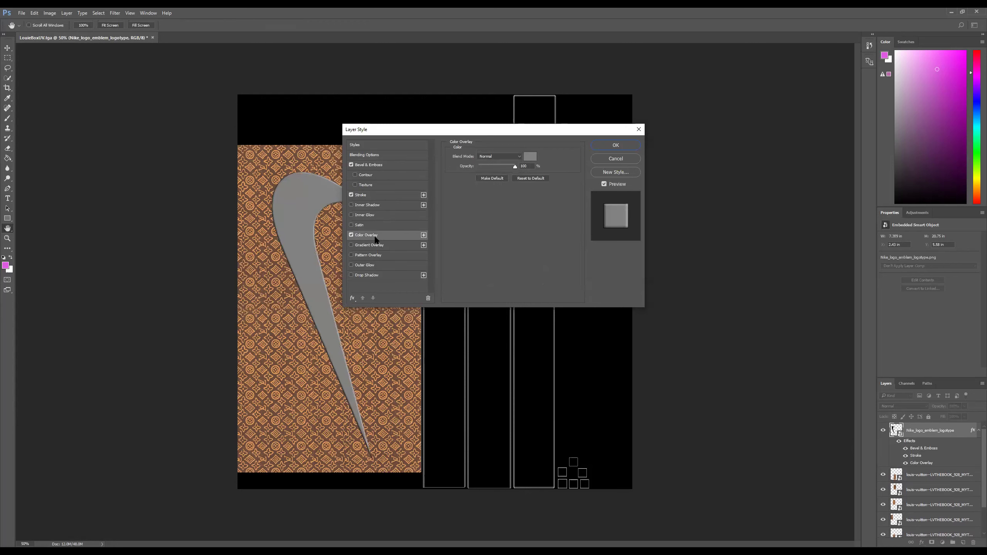
pyautogui.click(529, 157)
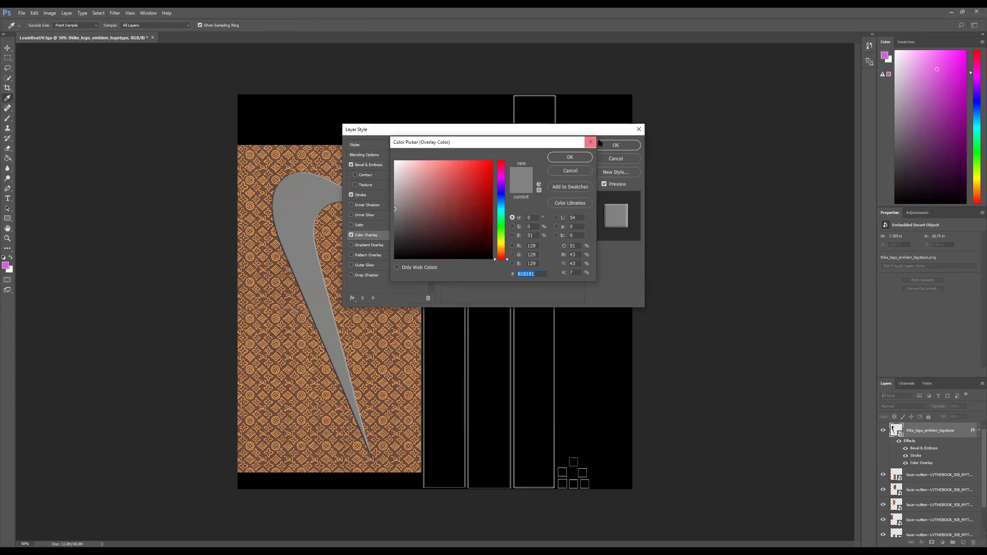
pyautogui.click(593, 141)
pyautogui.moveTo(514, 167); pyautogui.dragTo(495, 168)
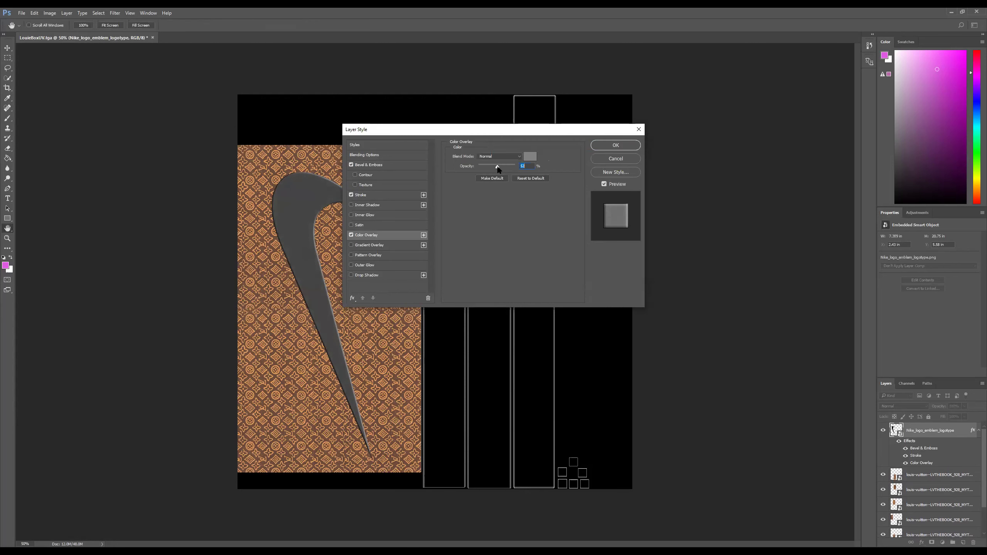
pyautogui.click(615, 145)
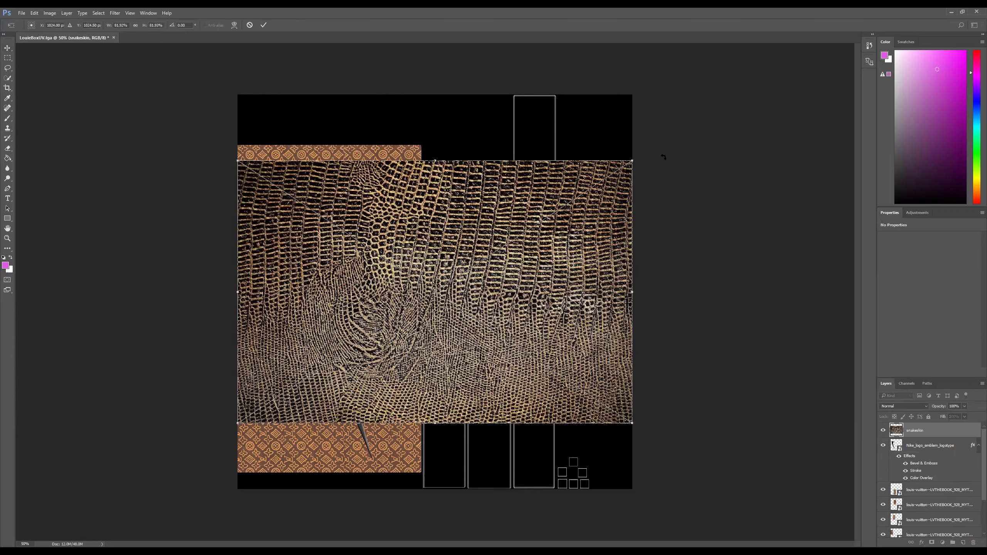
# - Rotate the placed snakeskin image 90°, scale it down, and position it over the lower part of the side shells
pyautogui.moveTo(657, 171); pyautogui.dragTo(519, 437)
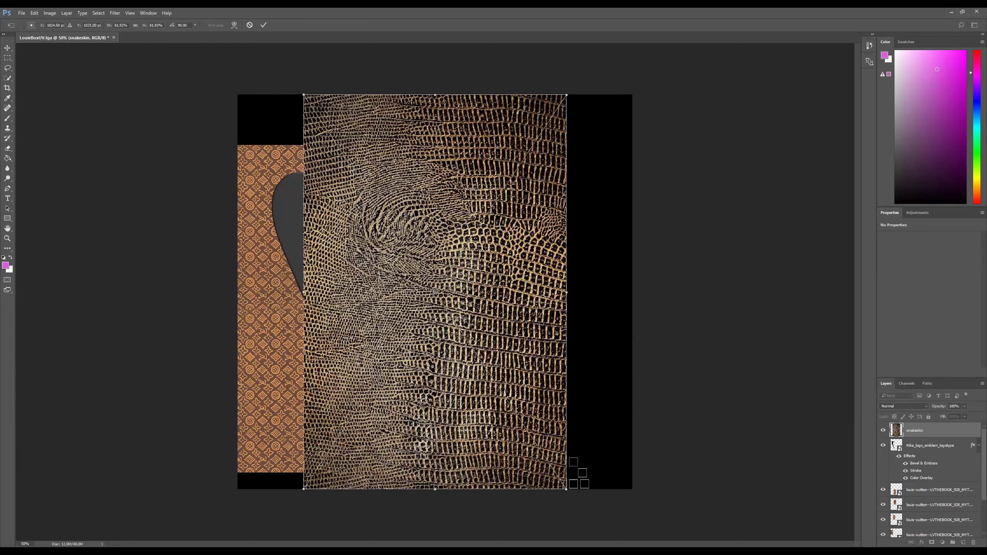
pyautogui.moveTo(566, 94); pyautogui.dragTo(463, 248)
pyautogui.moveTo(445, 335); pyautogui.dragTo(555, 352)
pyautogui.press('Return')
# - Duplicate the snakeskin layer as "snakeskin copy" and move the copy up to cover the upper part of the side shells
pyautogui.rightClick(908, 429)
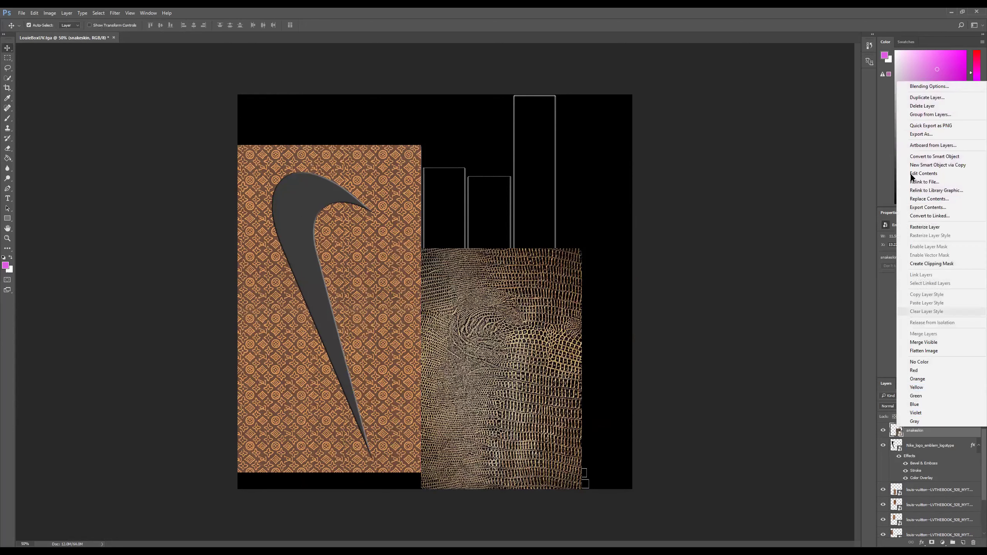
pyautogui.click(931, 98)
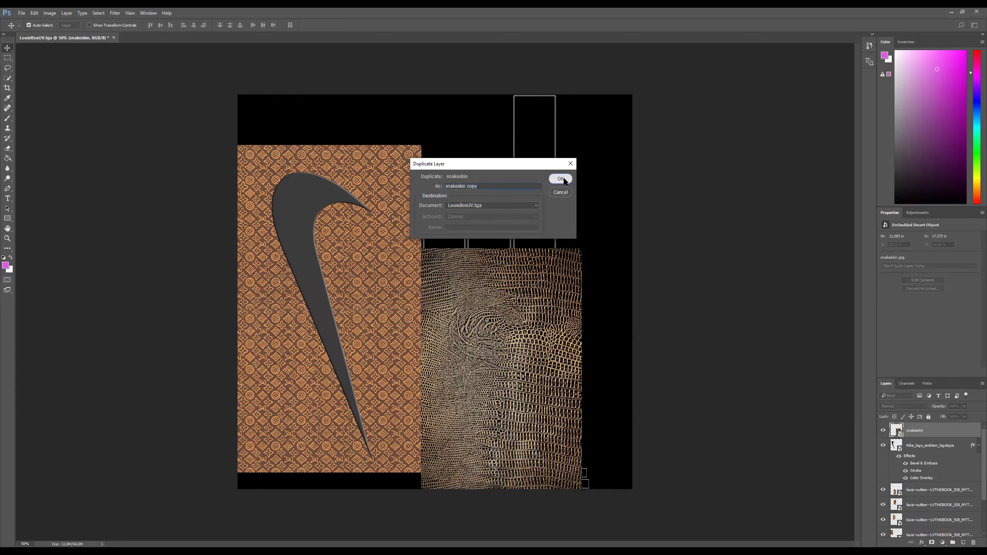
pyautogui.click(565, 179)
pyautogui.moveTo(493, 301); pyautogui.dragTo(493, 152)
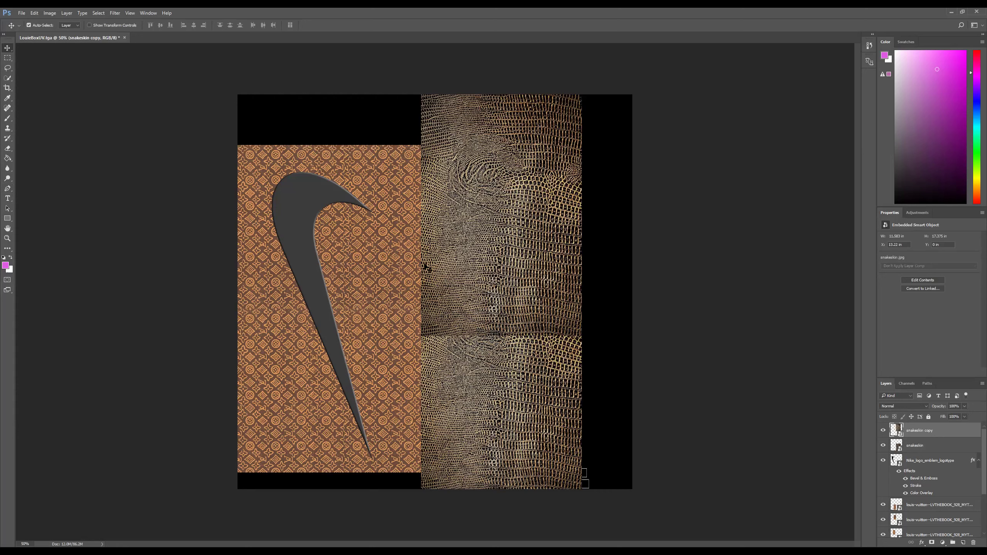
# - Merge the two snakeskin layers into one layer
pyautogui.keyDown('shift'); pyautogui.click(923, 444); pyautogui.keyUp('shift')
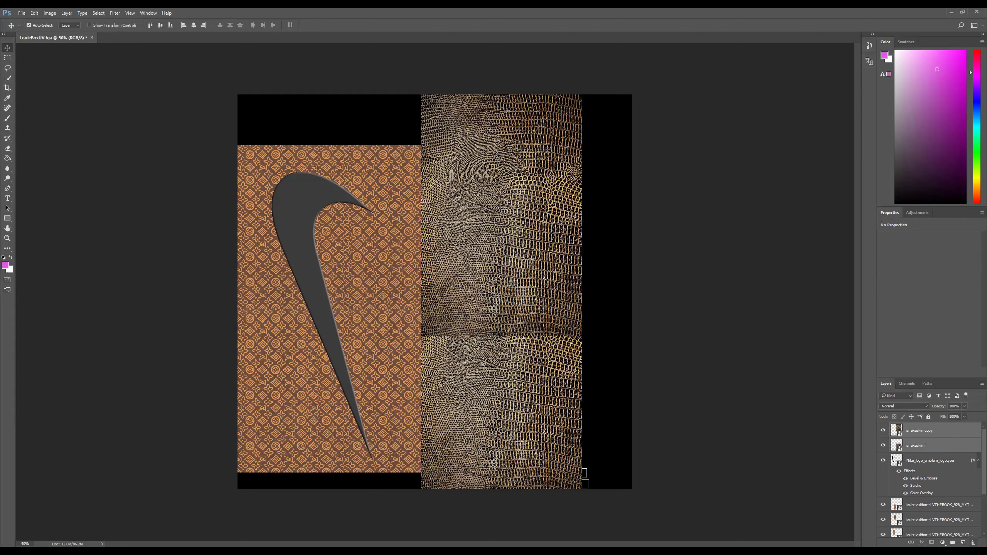
pyautogui.rightClick(927, 440)
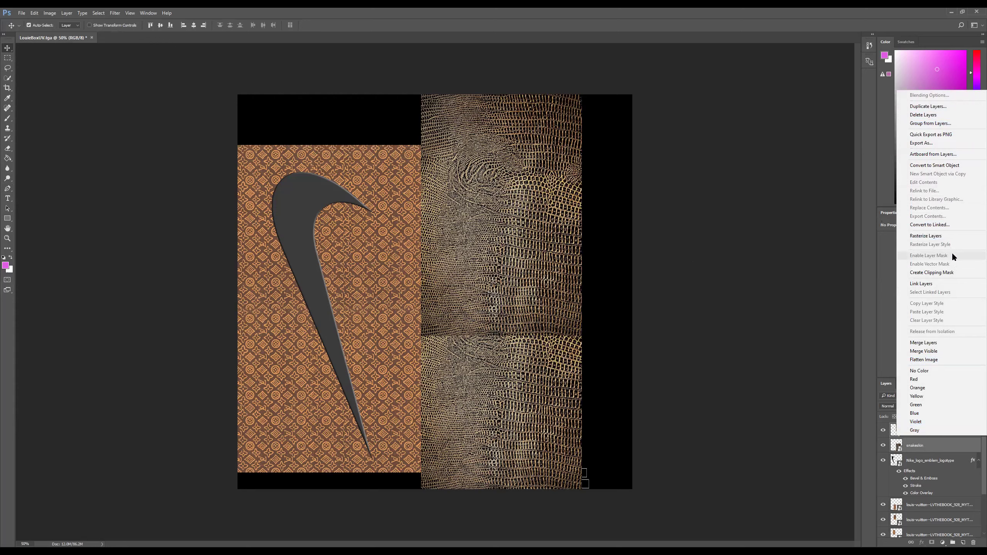
pyautogui.click(940, 342)
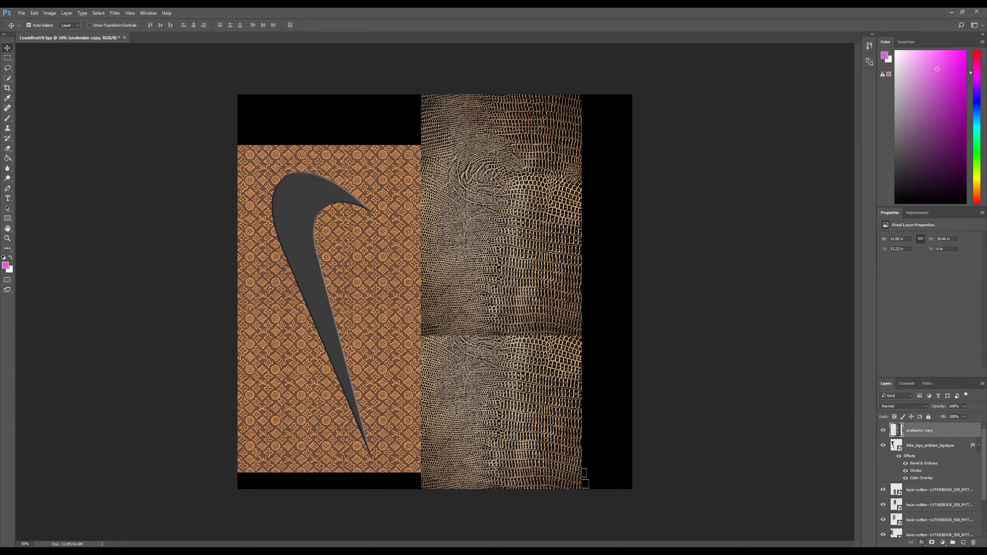
# - Add a Color Overlay effect to the merged snakeskin layer
pyautogui.rightClick(944, 447)
pyautogui.click(943, 452)
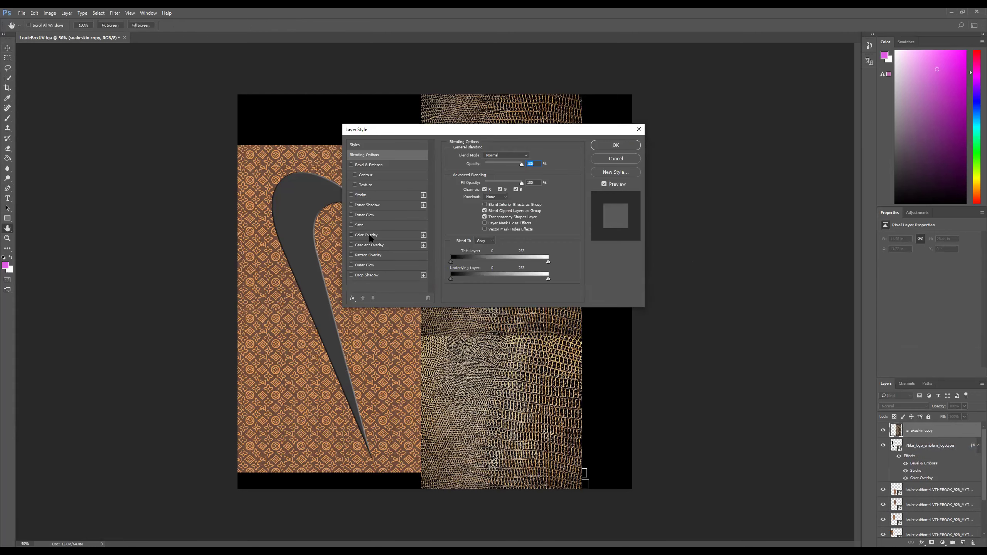
pyautogui.click(369, 237)
# - Set the snakeskin's overlay colour to a muted blue, #486497, and apply the layer style
pyautogui.click(531, 156)
pyautogui.click(458, 218)
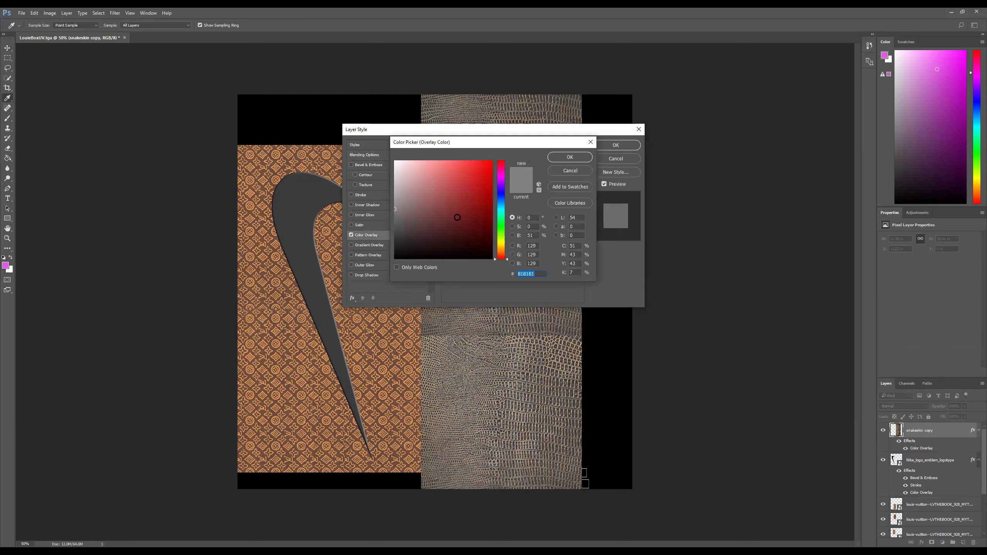
pyautogui.click(495, 182)
pyautogui.moveTo(458, 190)
pyautogui.mouseDown()
pyautogui.moveTo(453, 178)
pyautogui.moveTo(462, 212)
pyautogui.moveTo(446, 223)
pyautogui.moveTo(426, 184)
pyautogui.mouseUp()
pyautogui.click(505, 197)
pyautogui.moveTo(501, 197)
pyautogui.mouseDown()
pyautogui.moveTo(502, 186)
pyautogui.moveTo(502, 200)
pyautogui.moveTo(502, 189)
pyautogui.moveTo(435, 187)
pyautogui.moveTo(445, 201)
pyautogui.mouseUp()
pyautogui.click(466, 188)
pyautogui.click(503, 198)
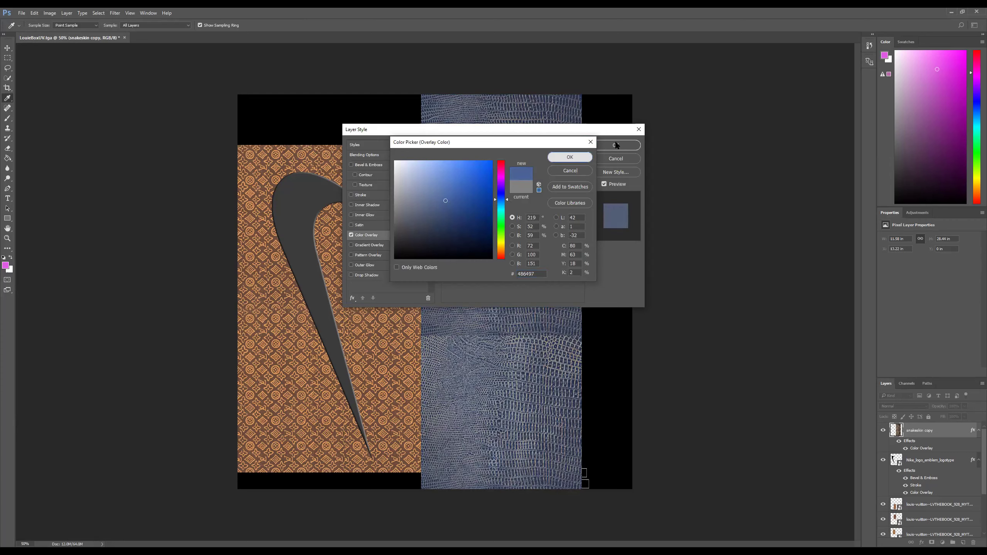
pyautogui.press('Return')
pyautogui.press('Return')
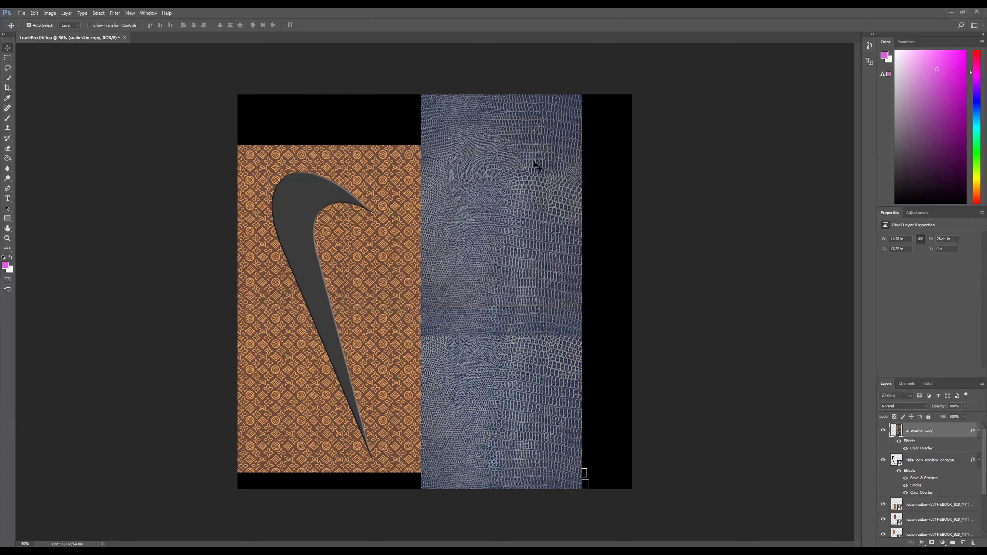
pyautogui.click(16, 12)
pyautogui.click(53, 91)
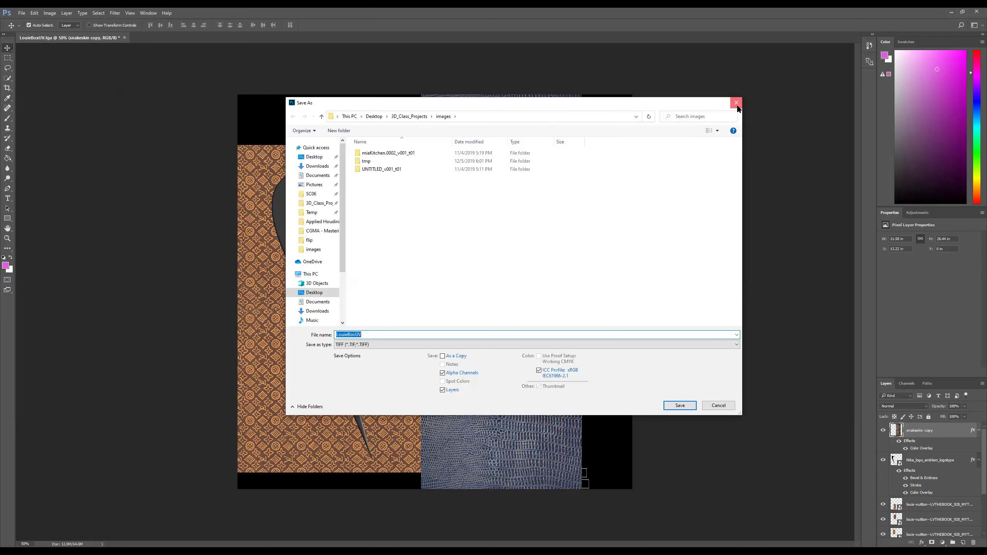
pyautogui.click(736, 103)
# - Start saving the texture as a new file and go to the sourceimages folder of 3D_Class_Projects on the Desktop
pyautogui.click(21, 12)
pyautogui.click(52, 98)
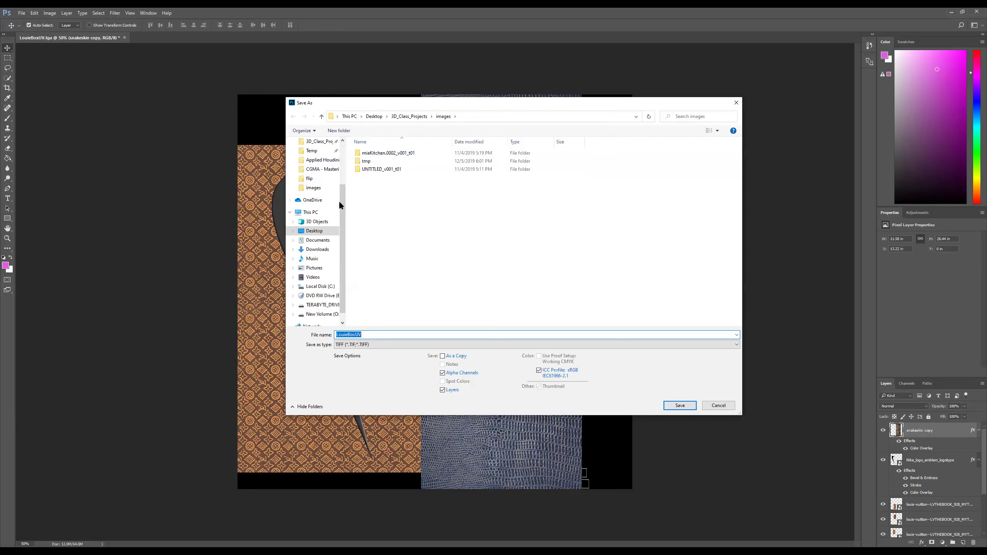
pyautogui.scroll(3, 341, 201)
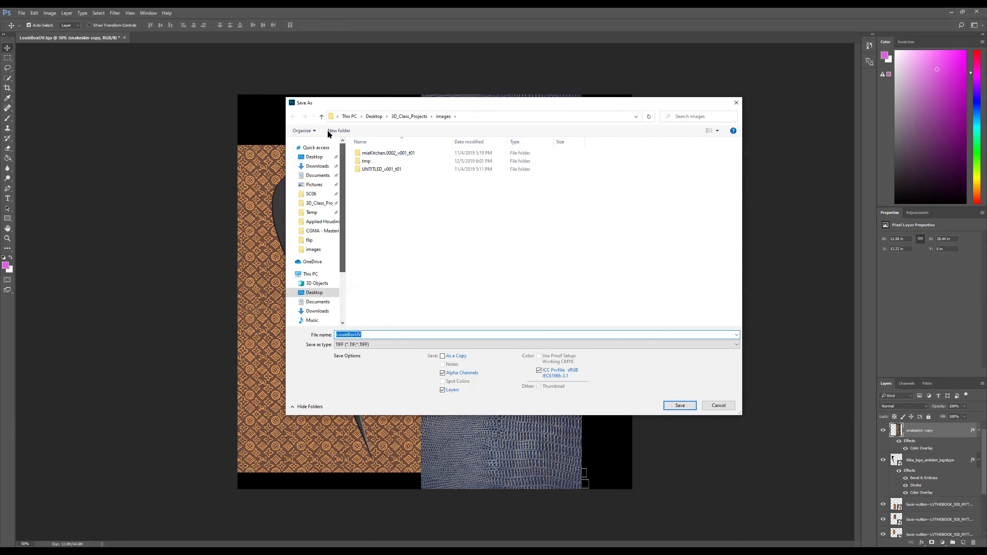
pyautogui.click(315, 157)
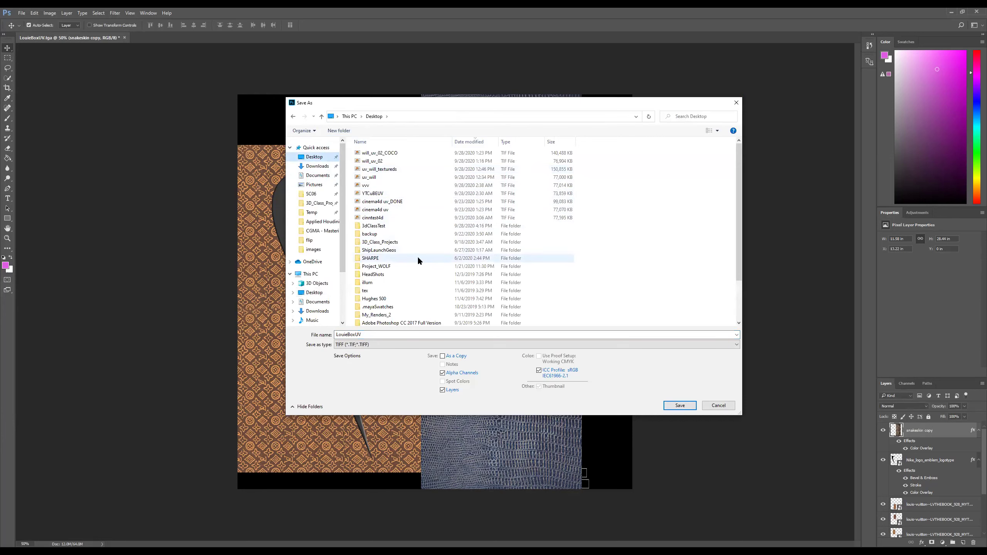
pyautogui.doubleClick(406, 242)
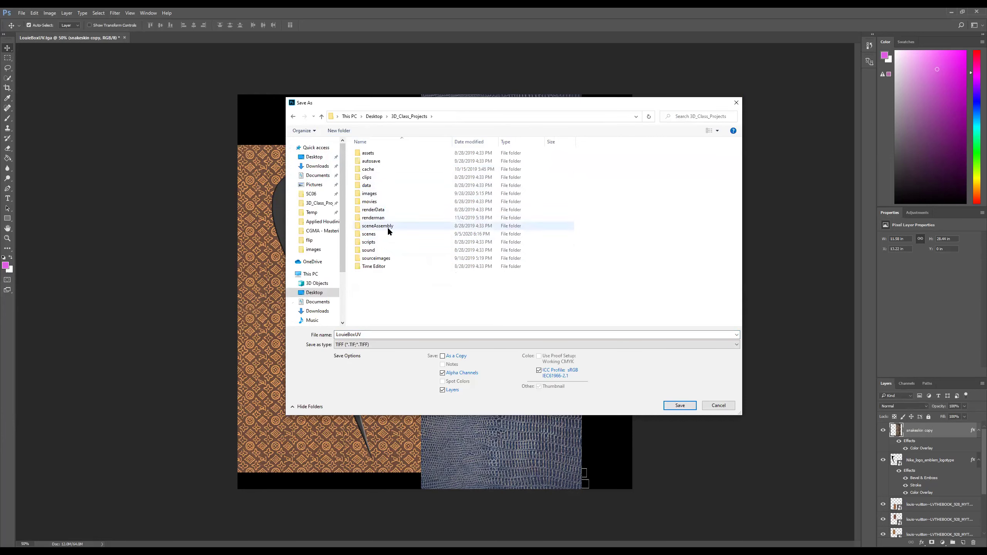
pyautogui.doubleClick(377, 194)
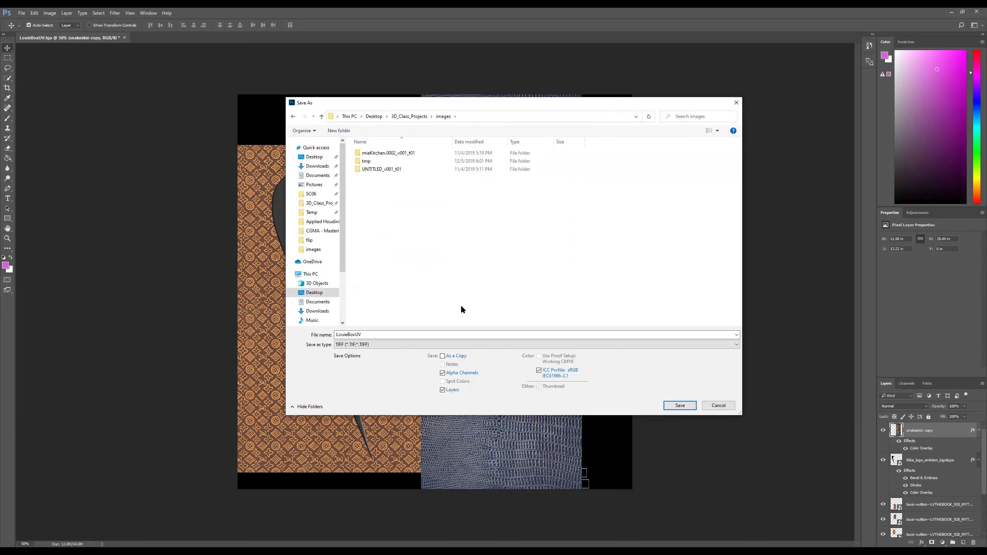
pyautogui.click(293, 117)
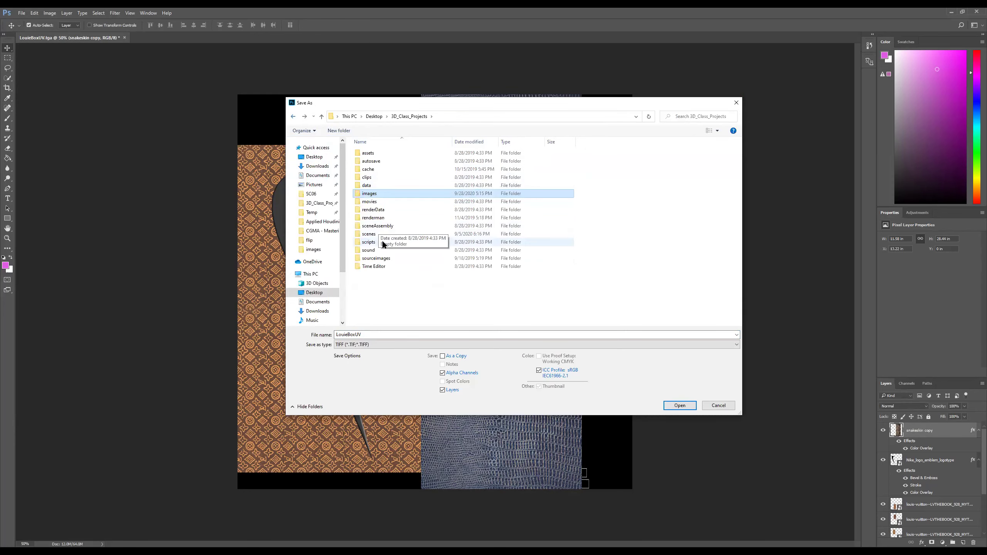
pyautogui.click(386, 259)
pyautogui.doubleClick(386, 259)
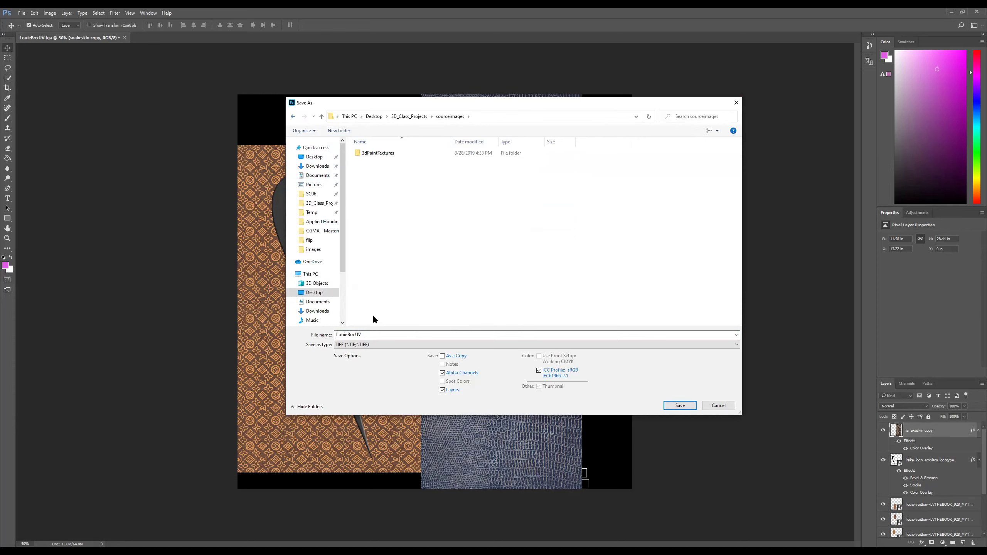
# - Save the texture as LouieBoxUVed in TIFF format with layers, no image compression and RLE layer compression
pyautogui.click(449, 335)
pyautogui.click(449, 335)
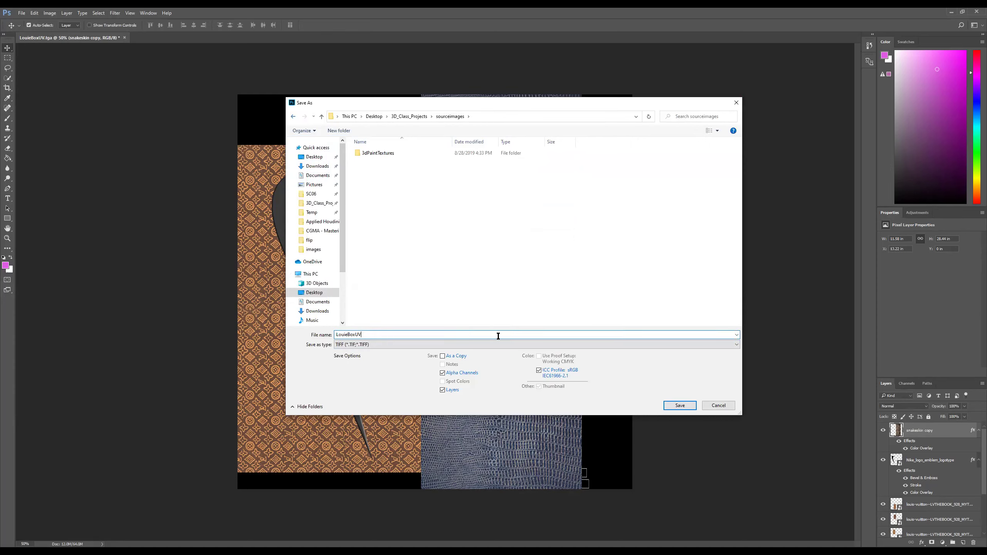
pyautogui.press('Return')
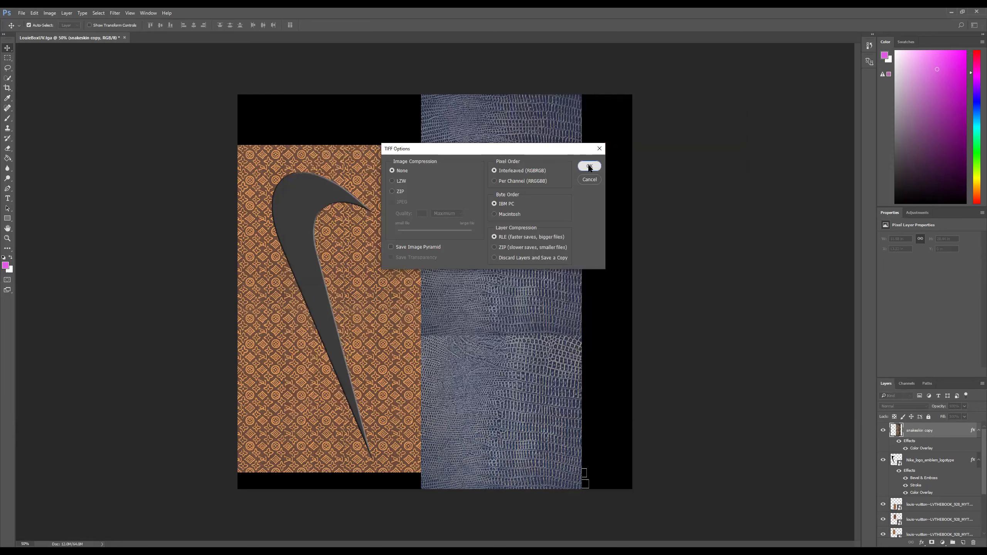
pyautogui.click(590, 167)
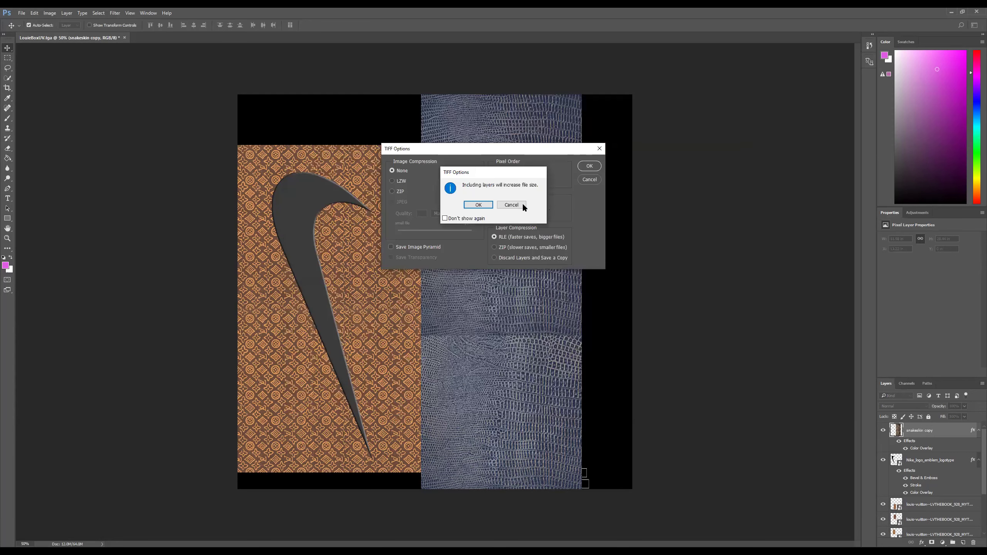
pyautogui.click(479, 204)
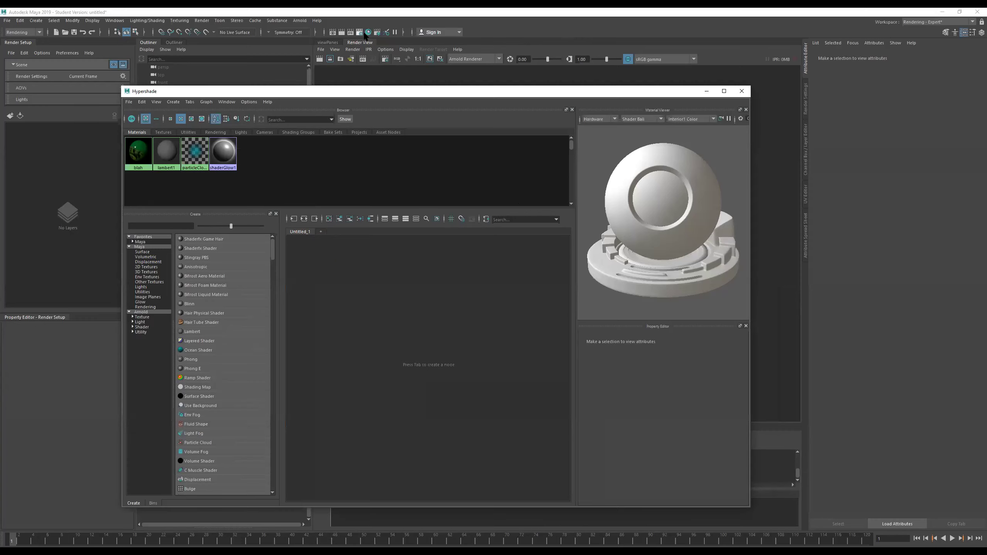
# - In Maya's Hypershade, create an Arnold aiStandardSurface material and a File 2D texture node
pyautogui.click(142, 312)
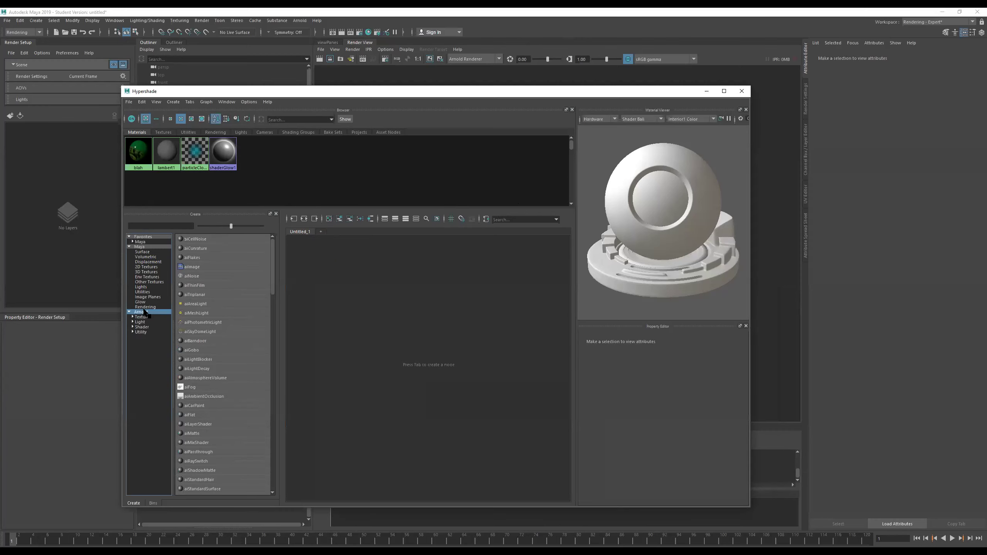
pyautogui.click(216, 489)
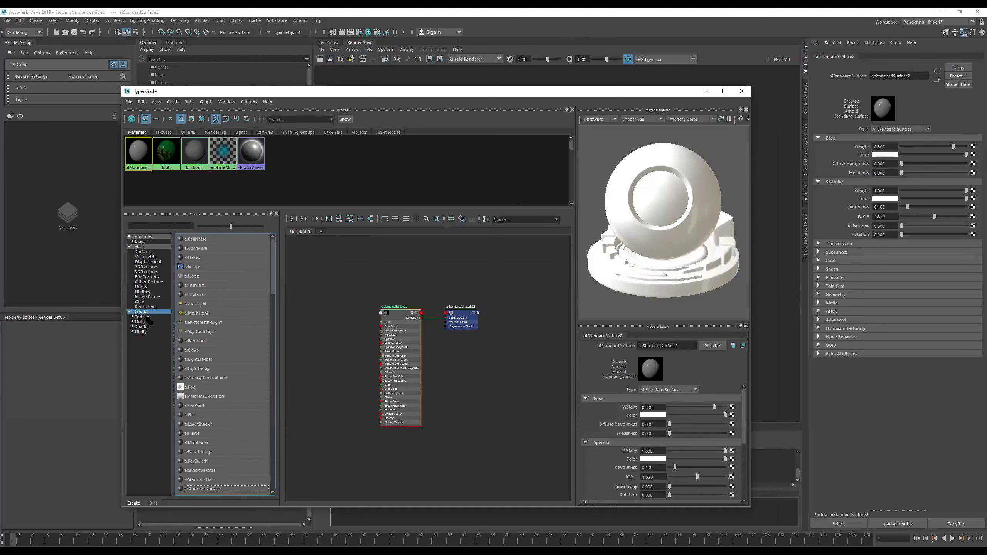
pyautogui.click(149, 268)
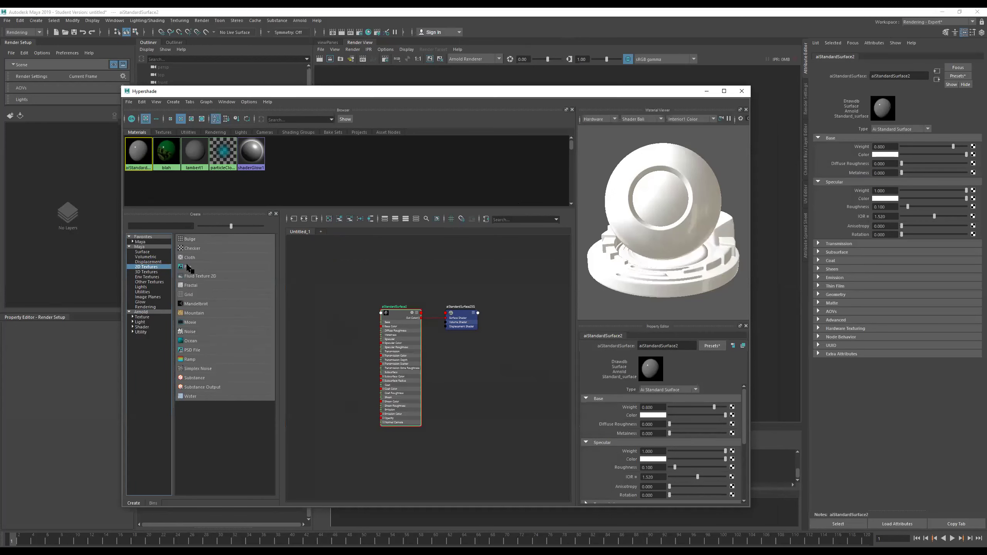
pyautogui.click(189, 266)
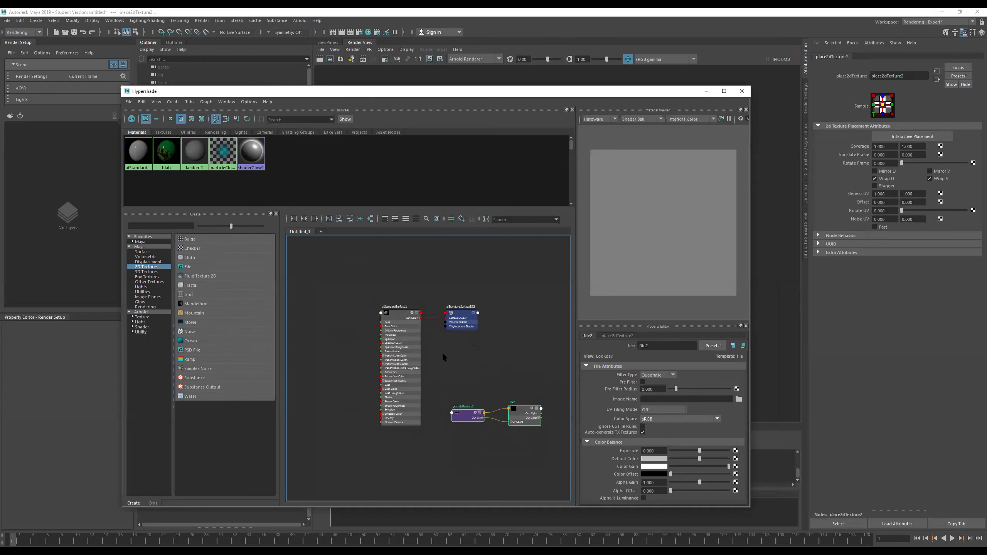
# - Connect the file texture's Out Color to the material's Base Color and load LouieBoxUVed.tif from sourceimages as its image
pyautogui.scroll(6, 350, 281)
pyautogui.scroll(-5, 384, 302)
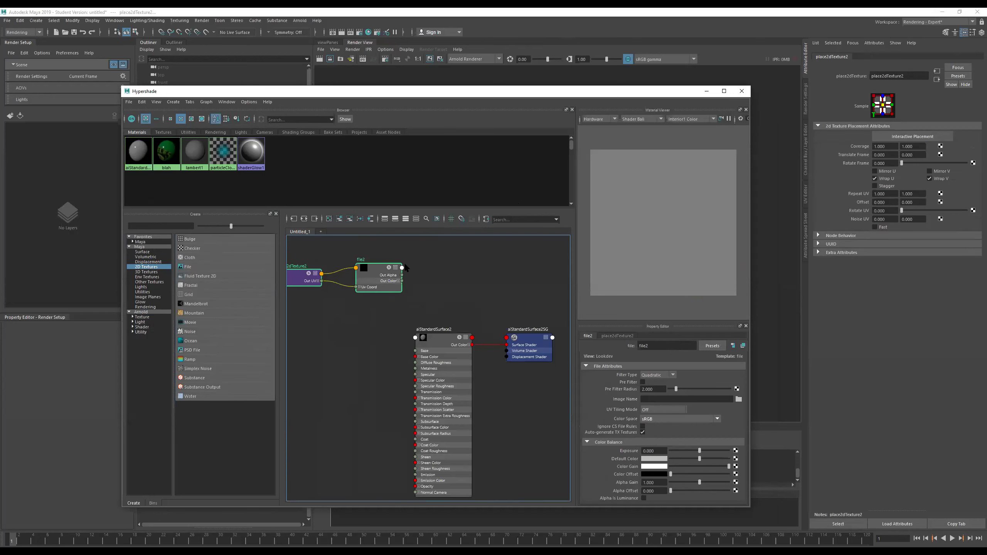
pyautogui.moveTo(402, 281); pyautogui.dragTo(415, 358)
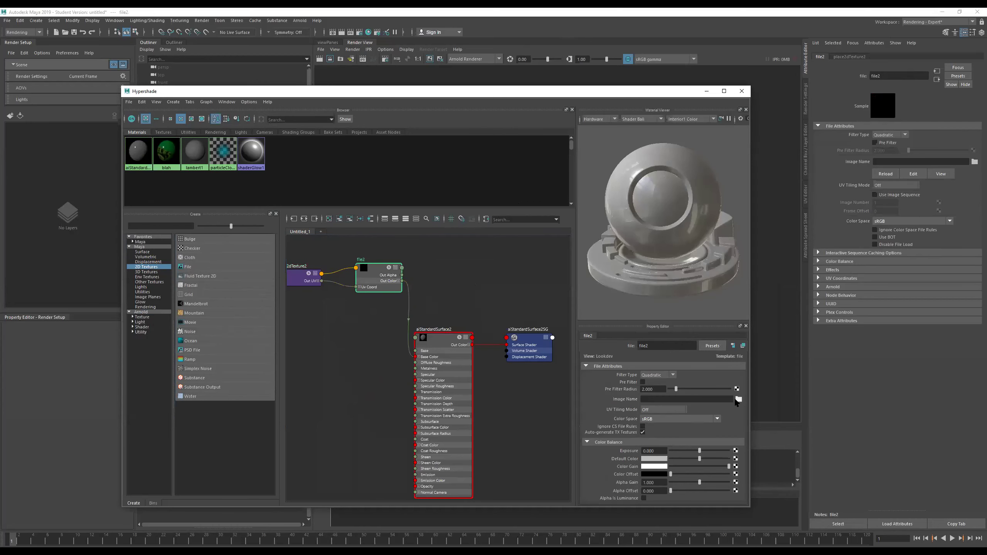
pyautogui.click(738, 400)
pyautogui.click(265, 119)
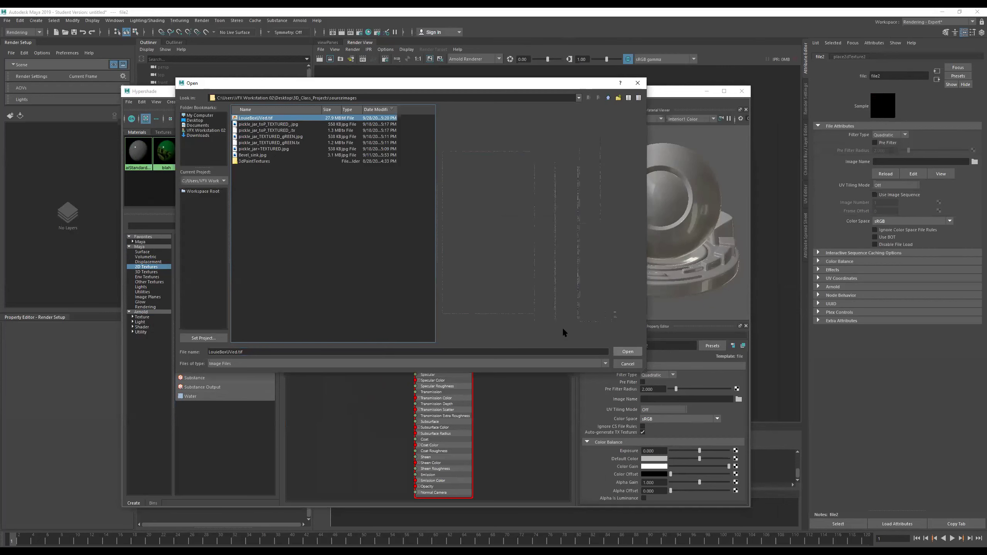
pyautogui.click(628, 352)
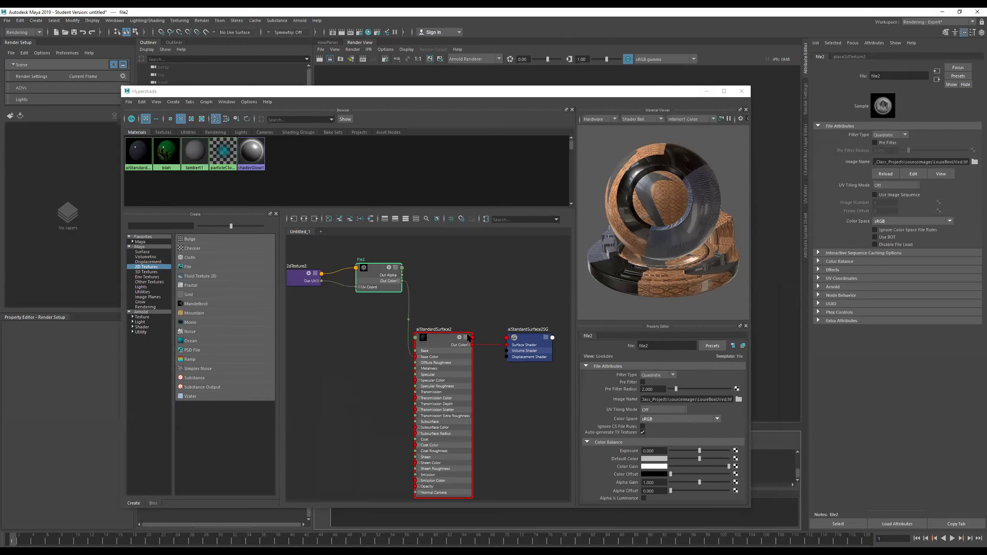
# - Rename the aiStandardSurface material as uv_Loue
pyautogui.doubleClick(433, 330)
pyautogui.write('u')
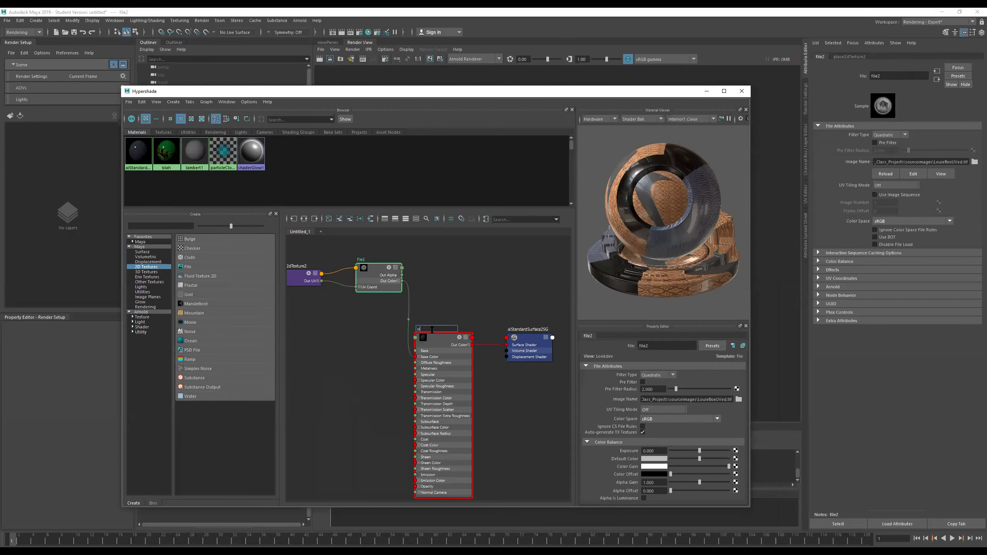
pyautogui.write('v_Loue')
pyautogui.press('Return')
# - Switch to the Maya Classic workspace and assign the existing uv_Loue material to shoe_Box_TOP
pyautogui.click(938, 22)
pyautogui.click(930, 31)
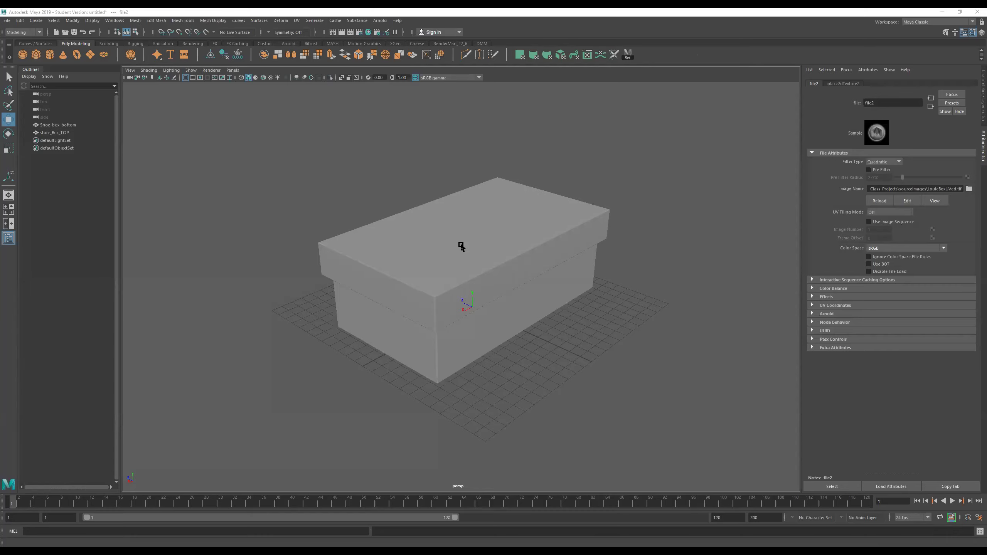
pyautogui.click(523, 197)
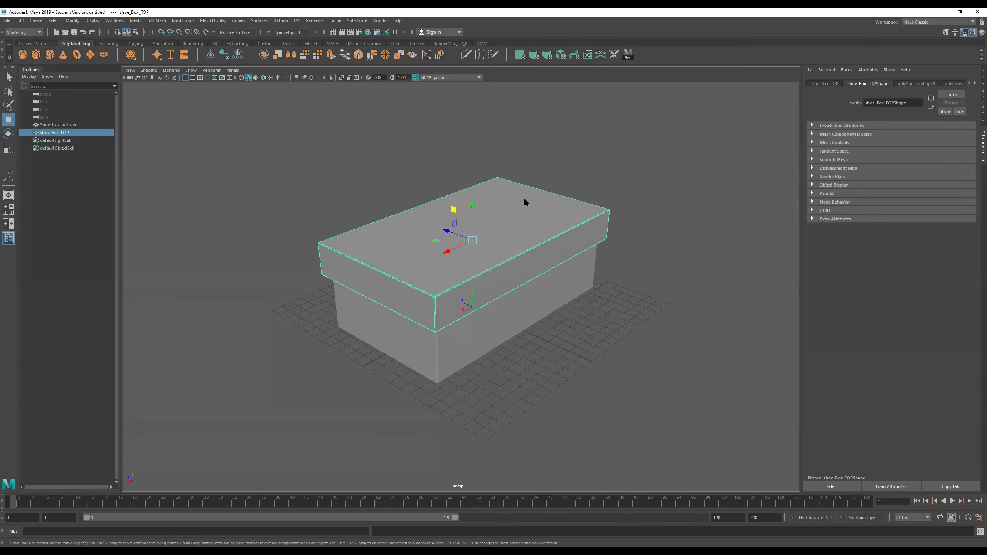
pyautogui.moveTo(525, 199); pyautogui.dragTo(535, 416, button='right')
pyautogui.moveTo(535, 406)
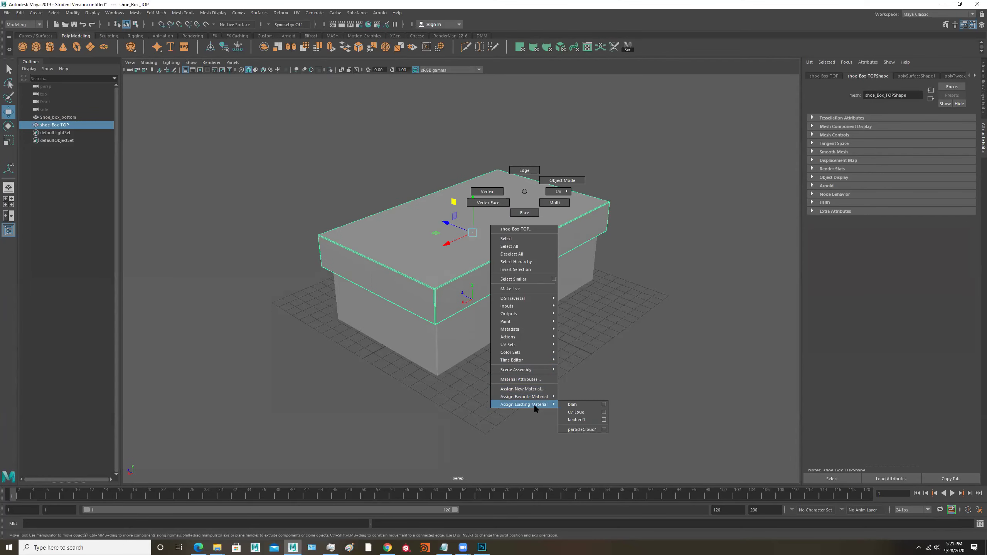
pyautogui.click(585, 410)
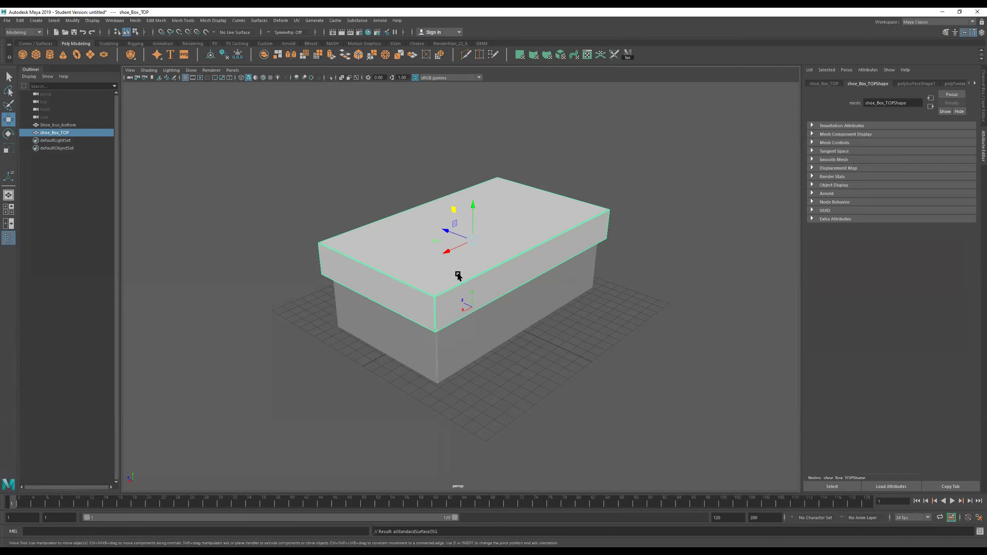
# - Display the texture maps in the viewport and examine the textured lid's top and sides from several angles
pyautogui.press('6')
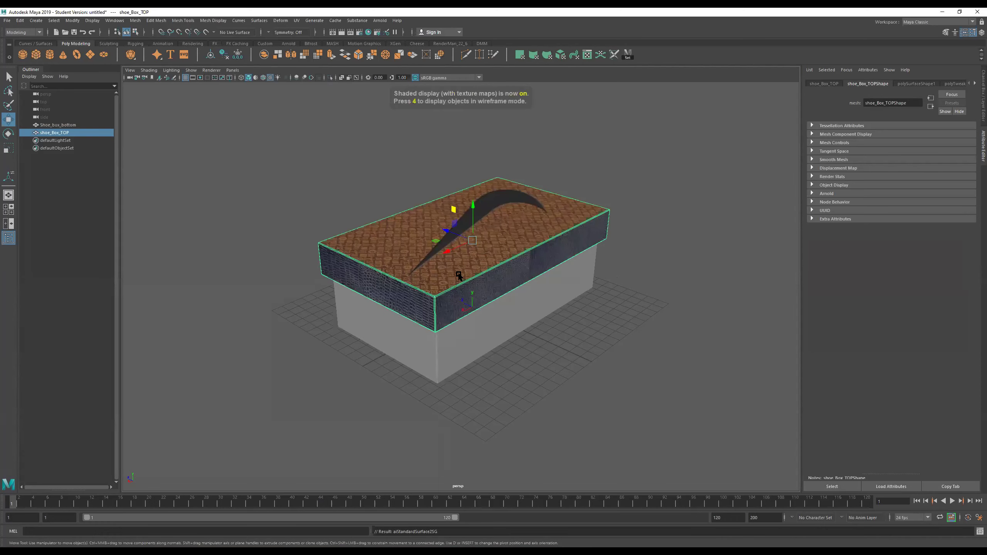
pyautogui.click(548, 344)
pyautogui.keyDown('alt'); pyautogui.moveTo(549, 343); pyautogui.dragTo(682, 378); pyautogui.keyUp('alt')
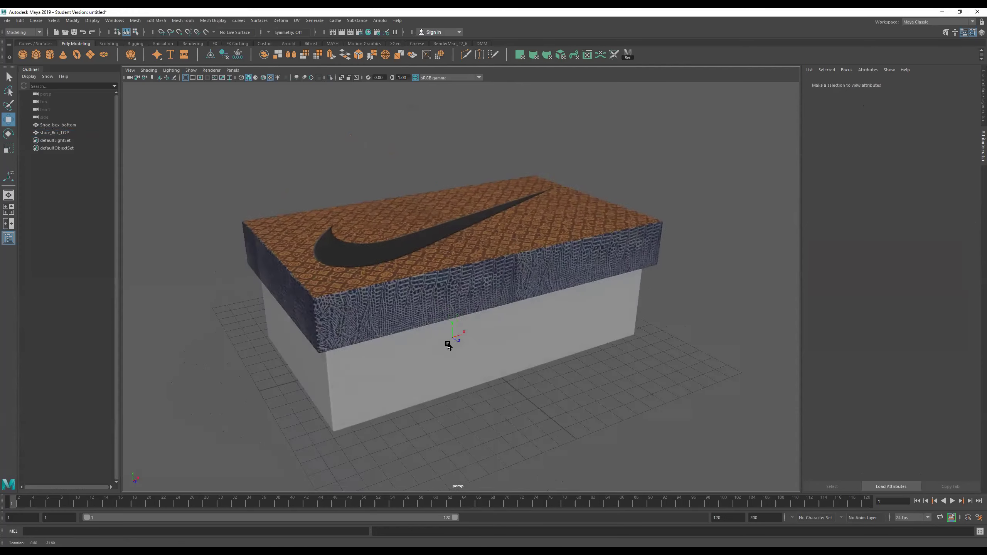
pyautogui.moveTo(452, 346)
pyautogui.keyDown('alt'); pyautogui.mouseDown()
pyautogui.moveTo(447, 355)
pyautogui.moveTo(414, 348)
pyautogui.moveTo(424, 347)
pyautogui.moveTo(411, 328)
pyautogui.moveTo(425, 349)
pyautogui.moveTo(414, 359)
pyautogui.moveTo(425, 345)
pyautogui.moveTo(518, 330)
pyautogui.moveTo(481, 341)
pyautogui.moveTo(457, 323)
pyautogui.moveTo(425, 331)
pyautogui.moveTo(451, 337)
pyautogui.moveTo(451, 324)
pyautogui.moveTo(467, 324)
pyautogui.moveTo(425, 371)
pyautogui.moveTo(460, 363)
pyautogui.moveTo(450, 352)
pyautogui.mouseUp(); pyautogui.keyUp('alt')
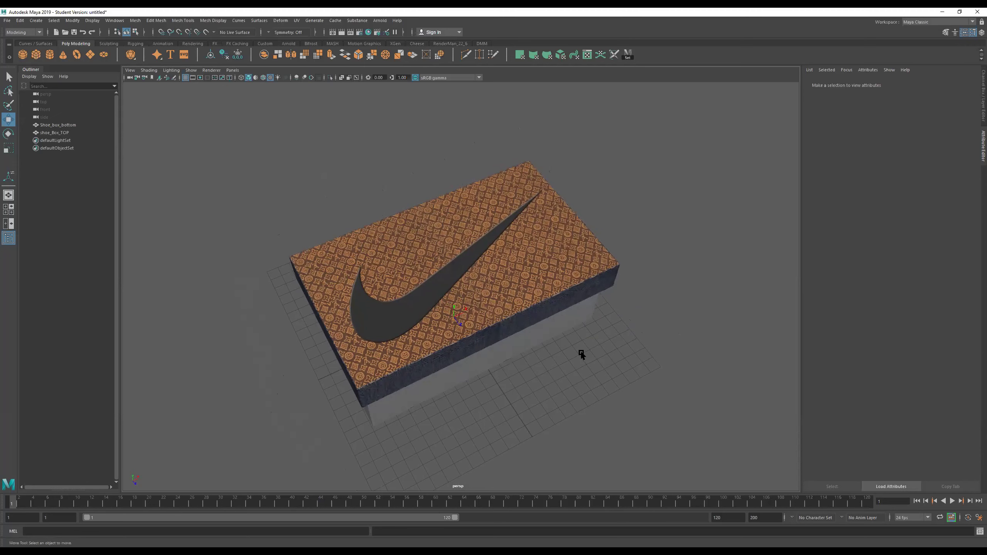